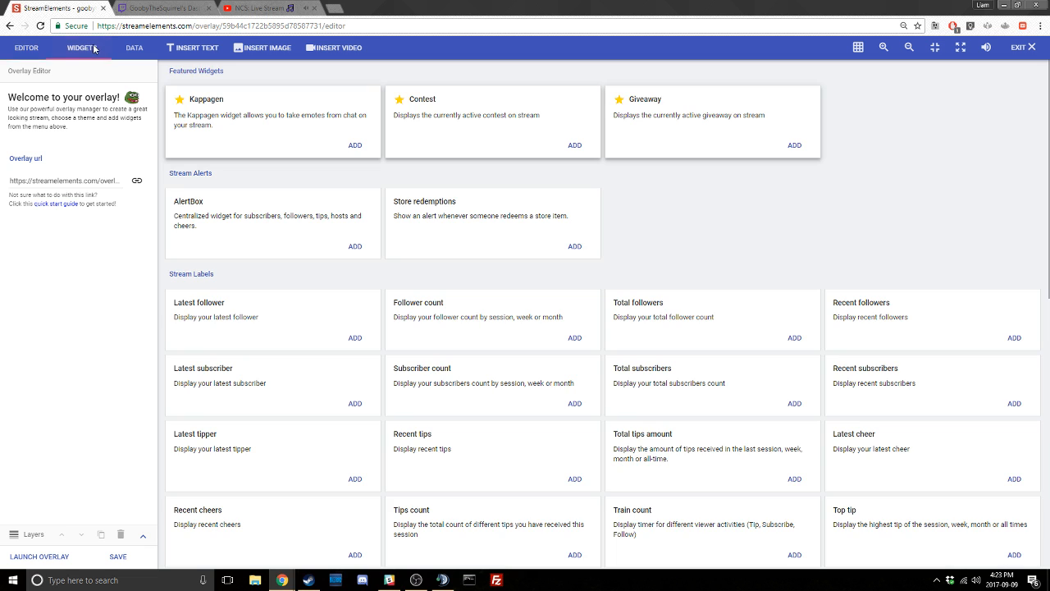
Step: Insert an image widget into the overlay and assign it the frustrated-squirrel photo from the uploaded images
left_click(261, 48)
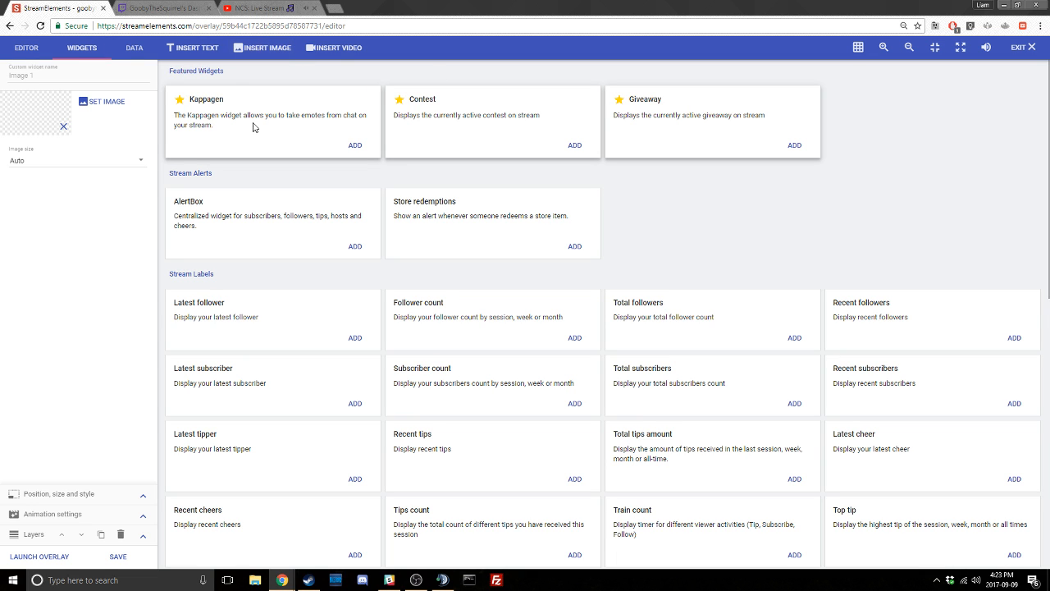
left_click(27, 48)
left_click(105, 101)
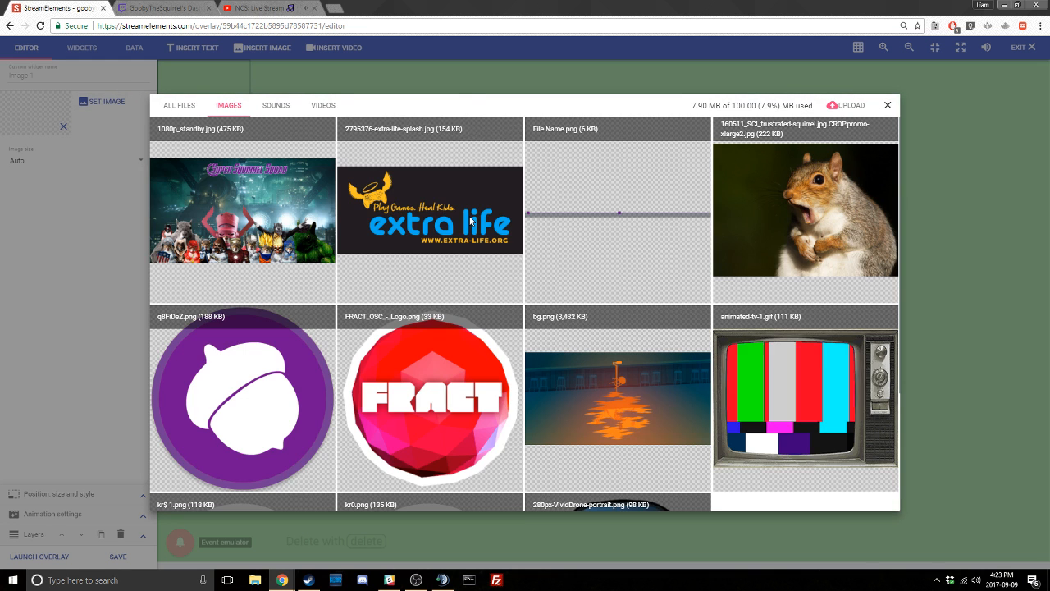
mouse_move(412, 210)
mouse_move(815, 227)
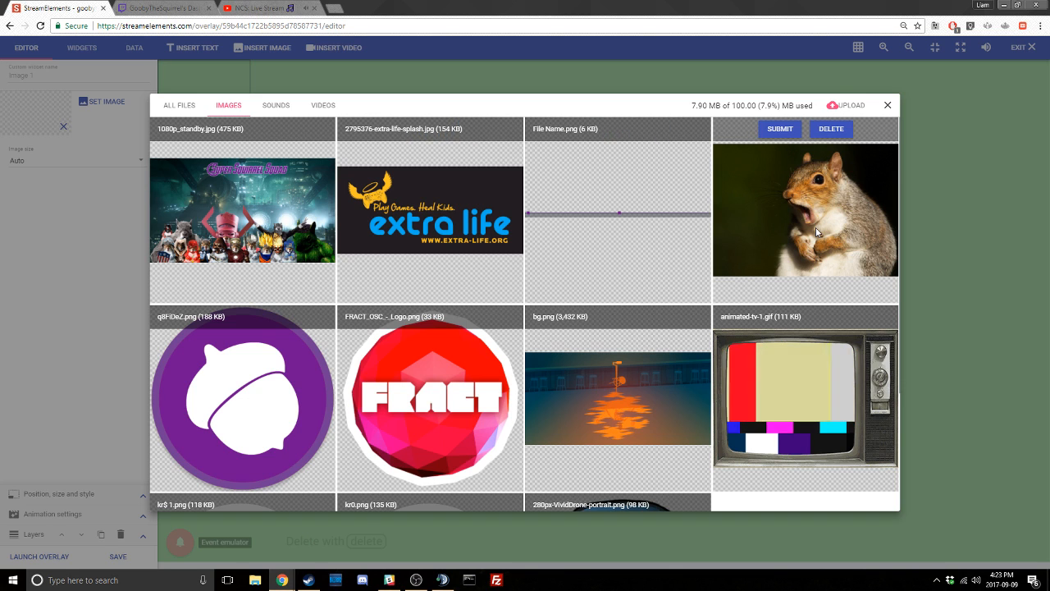
left_click(782, 134)
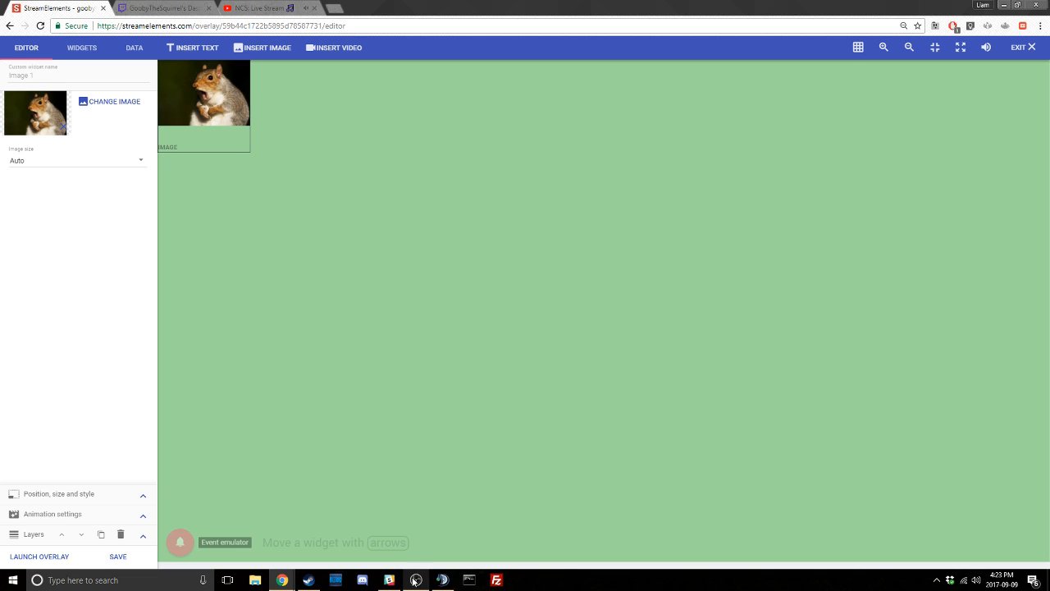
Step: Check the live stream in the Twitch dashboard's video preview and return to the overlay editor
mouse_move(324, 584)
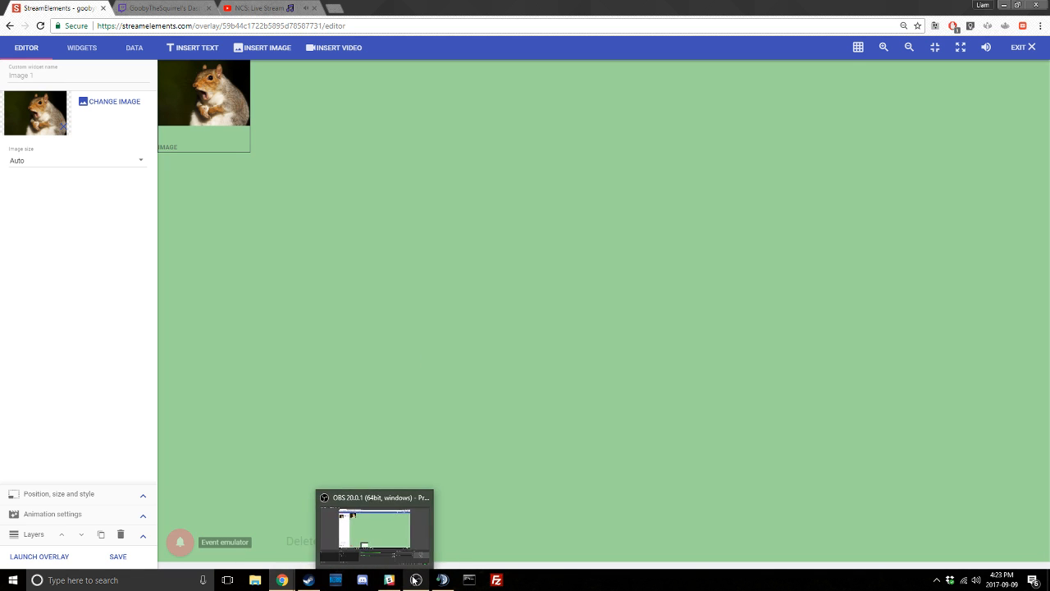
left_click(174, 9)
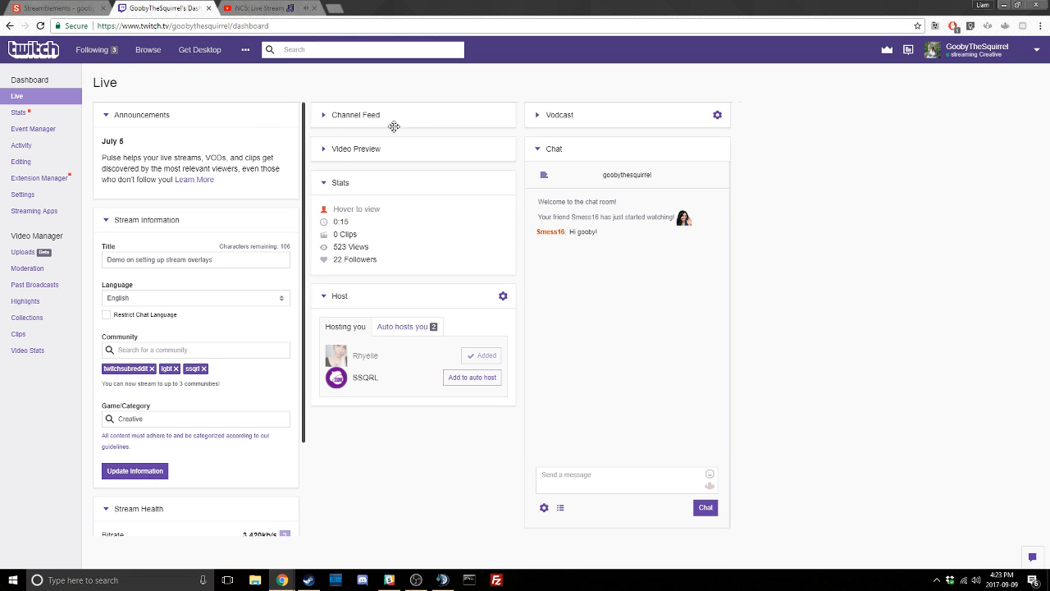
left_click(323, 149)
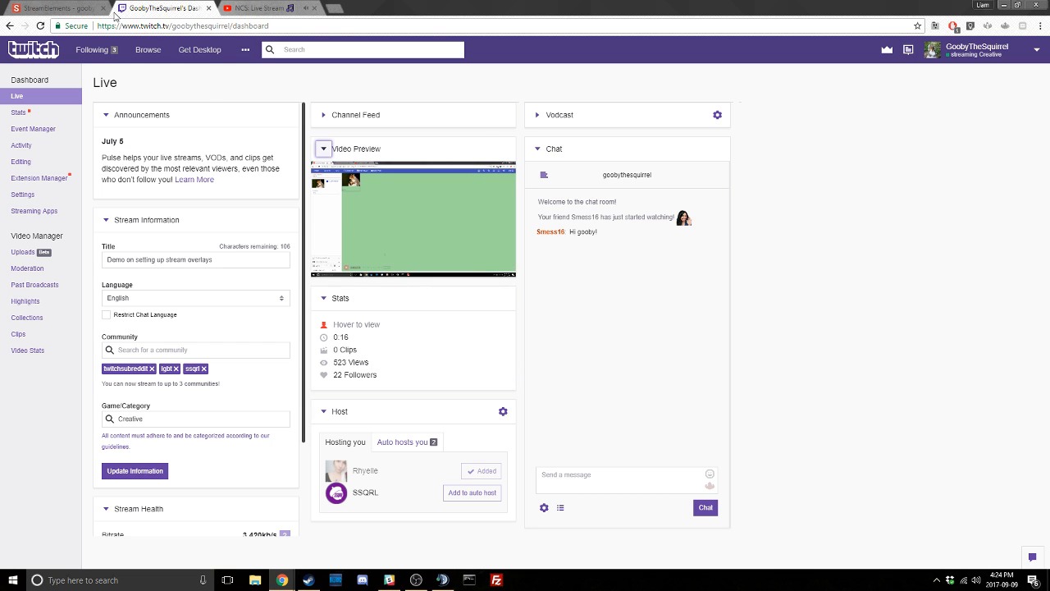
left_click(58, 8)
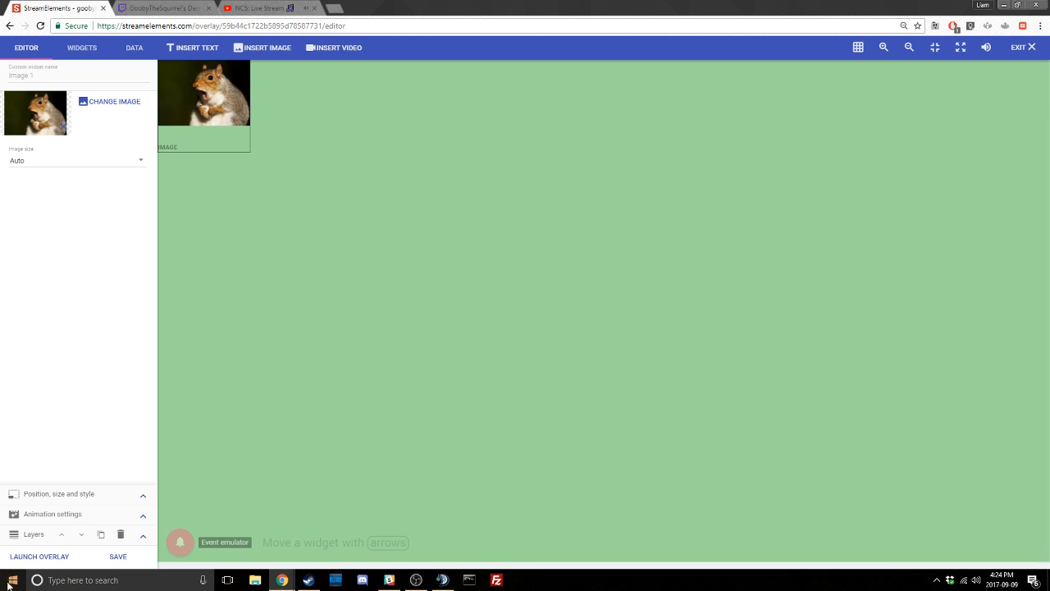
Step: Check how the overlay image appears in OBS and in the Twitch dashboard's video preview, and collapse the preview
left_click(416, 579)
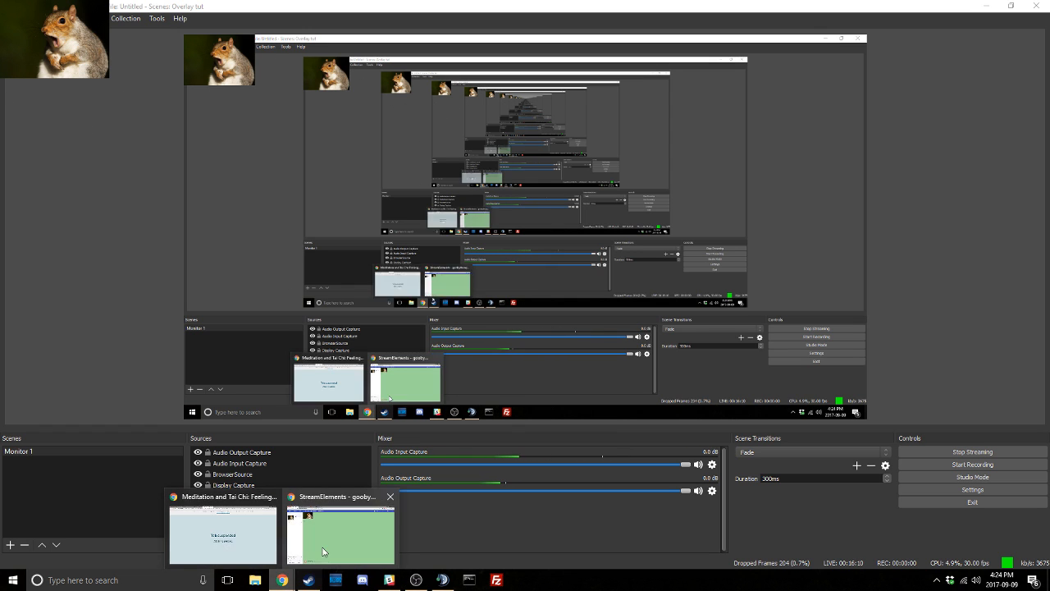
mouse_move(281, 579)
left_click(345, 538)
left_click(124, 7)
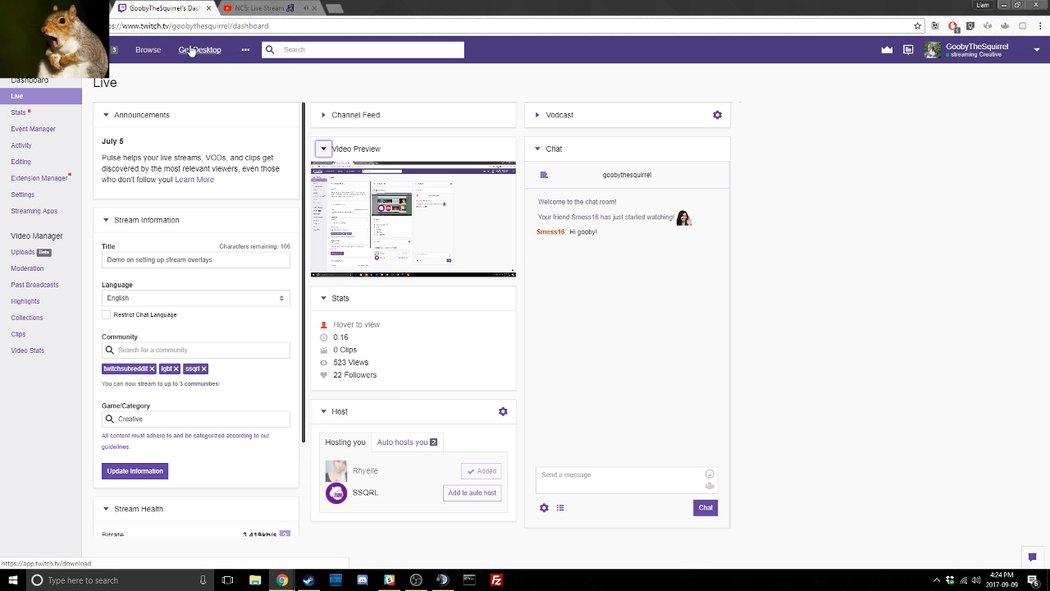
mouse_move(375, 325)
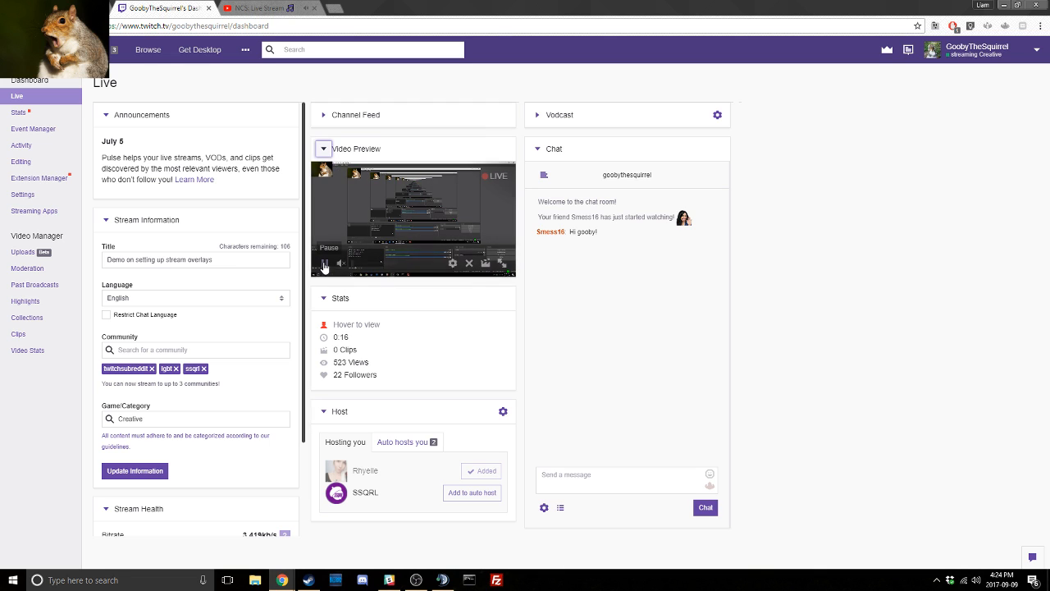
left_click(324, 264)
left_click(324, 148)
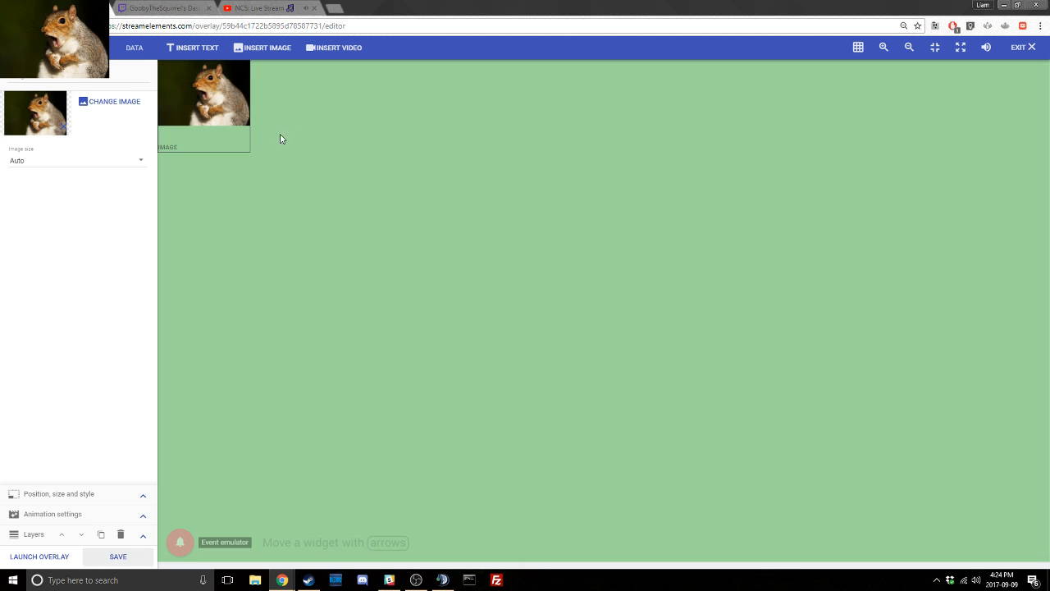
Step: Delete the squirrel image widget from the overlay
left_click(210, 99)
key("Delete")
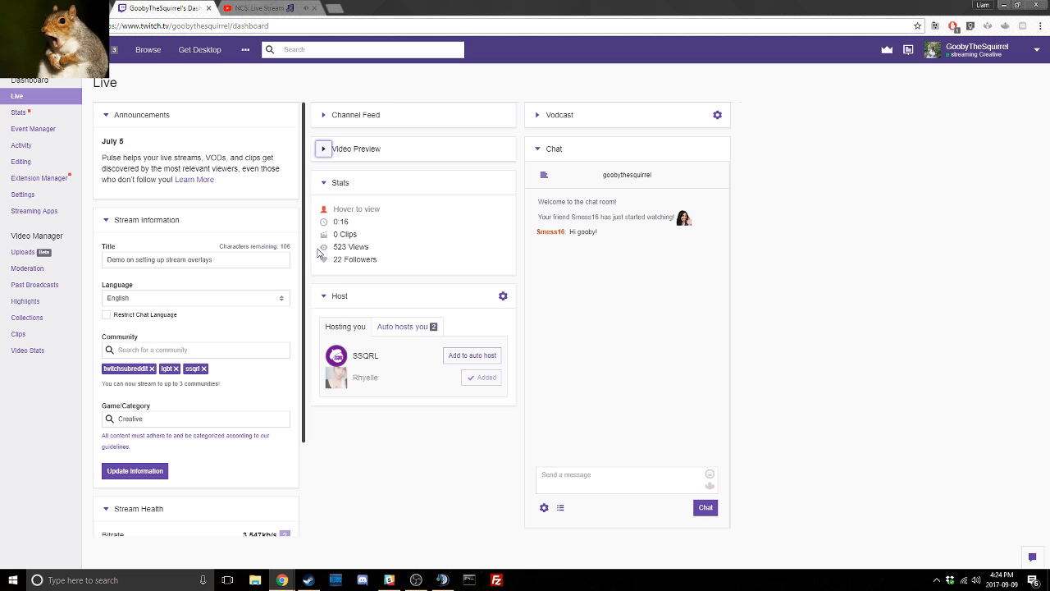
left_click(160, 9)
left_click(69, 8)
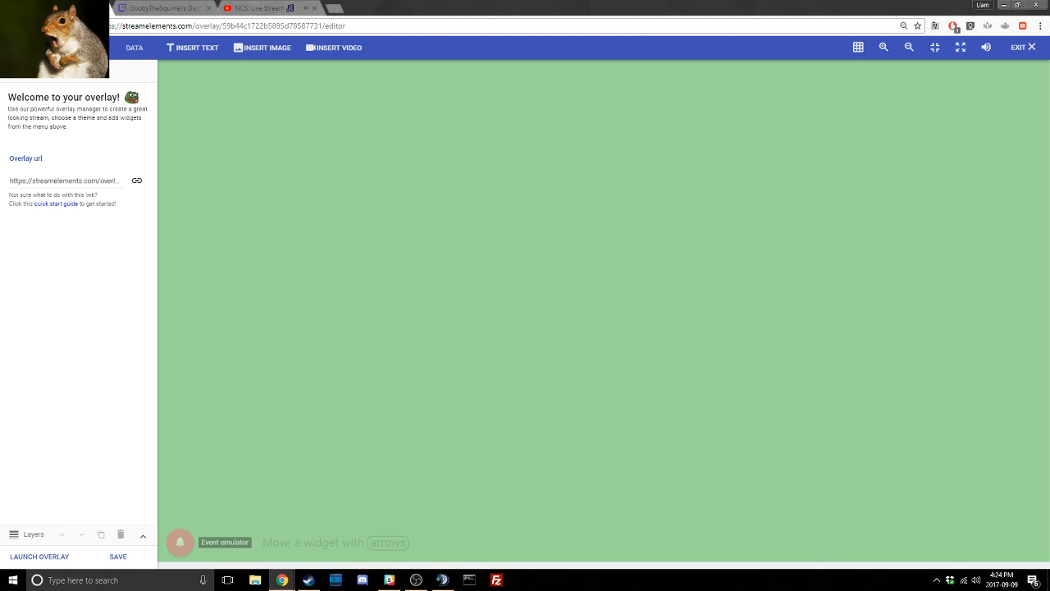
Step: Add a Tip goal widget from the Stream Goals group and place it near the upper middle of the canvas
left_click(92, 48)
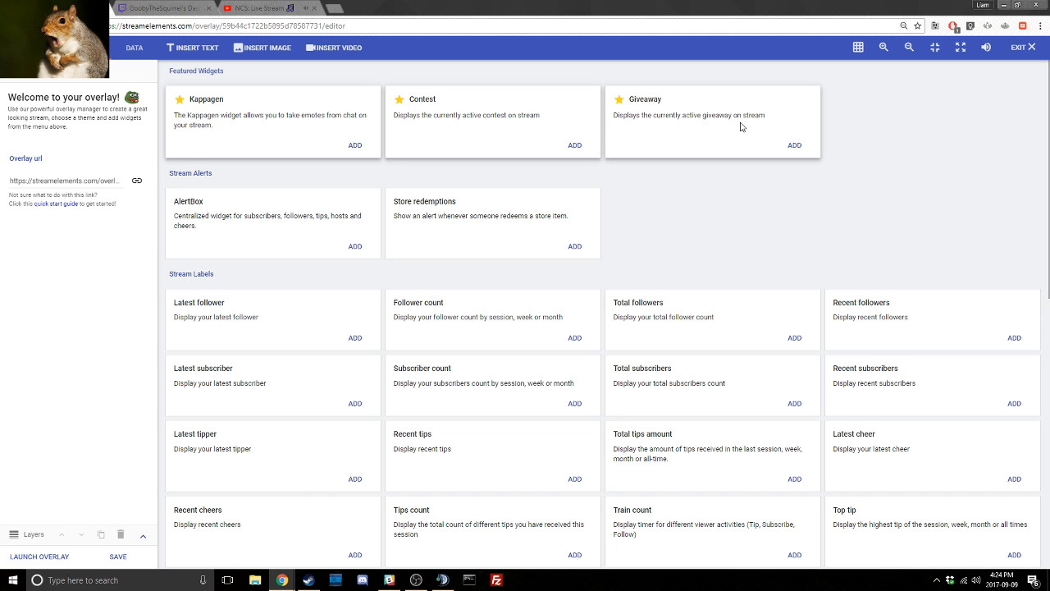
scroll(375, 159, "down", 1)
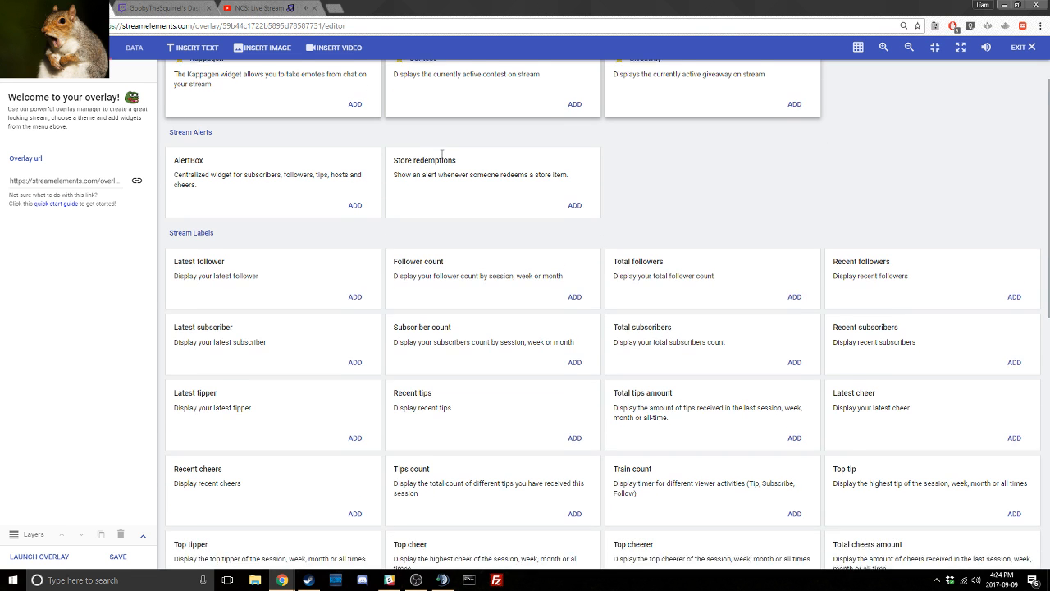
scroll(321, 233, "up", 1)
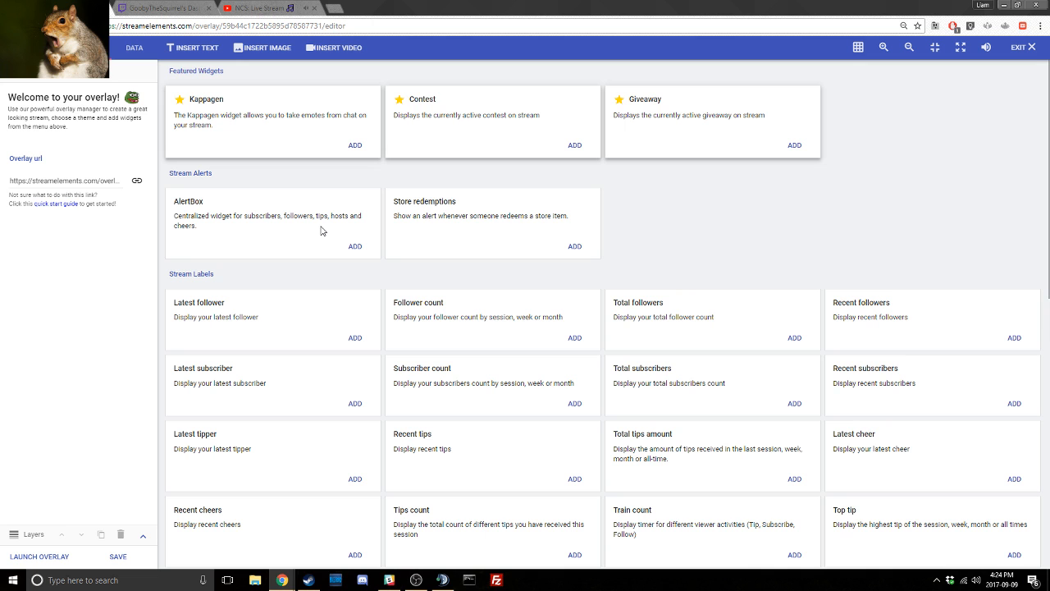
scroll(322, 232, "down", 3)
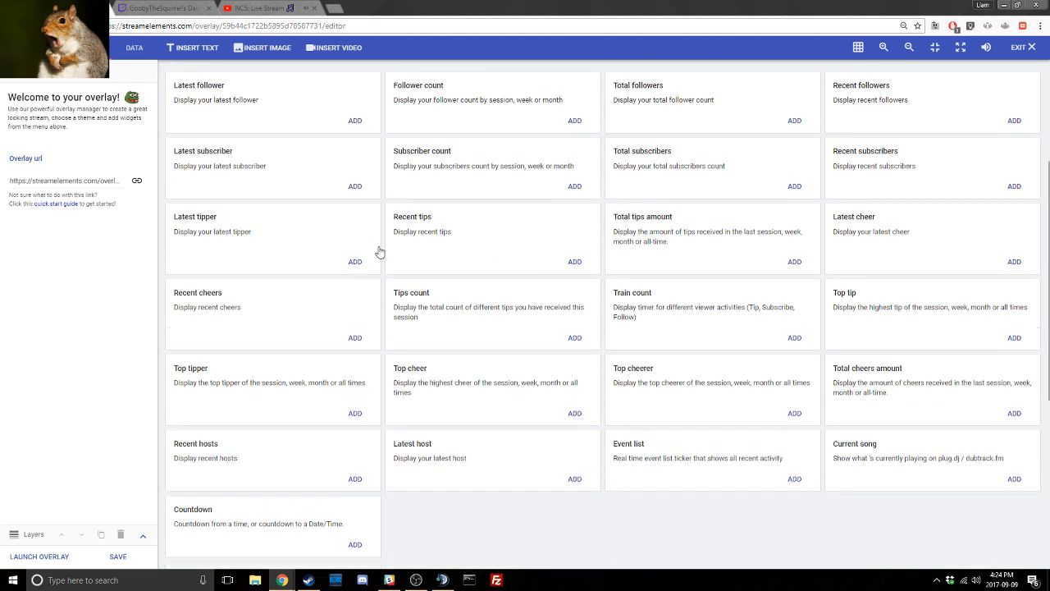
scroll(488, 364, "down", 3)
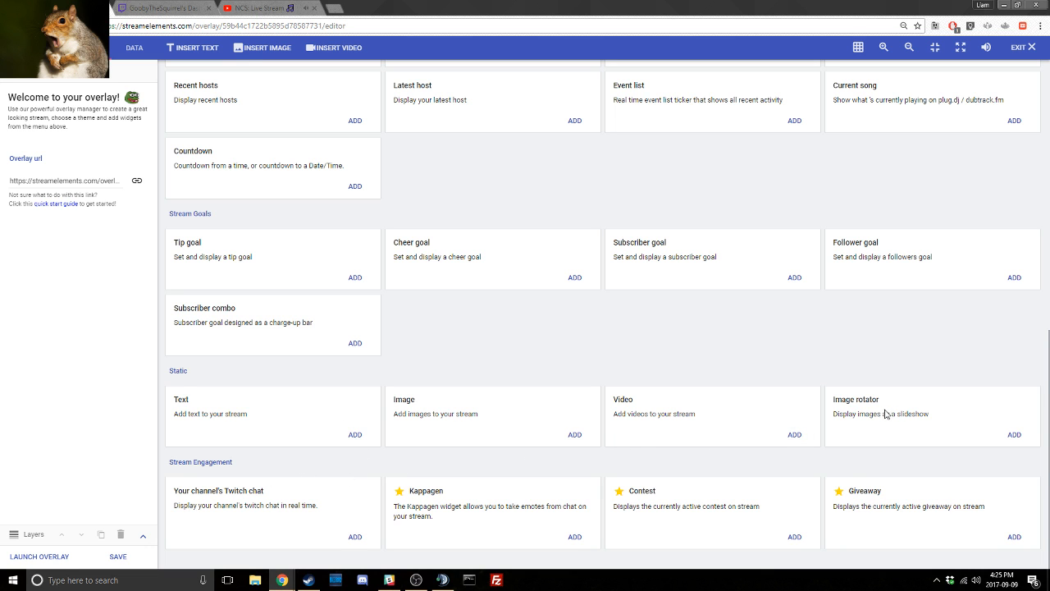
scroll(560, 432, "up", 1)
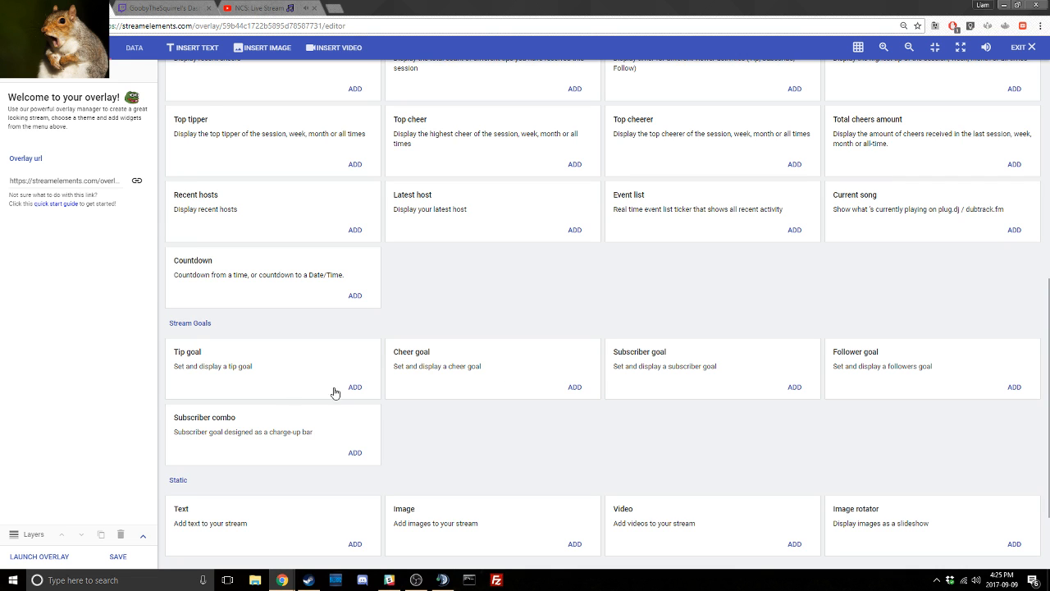
left_click(354, 387)
left_click_drag(284, 79, 578, 97)
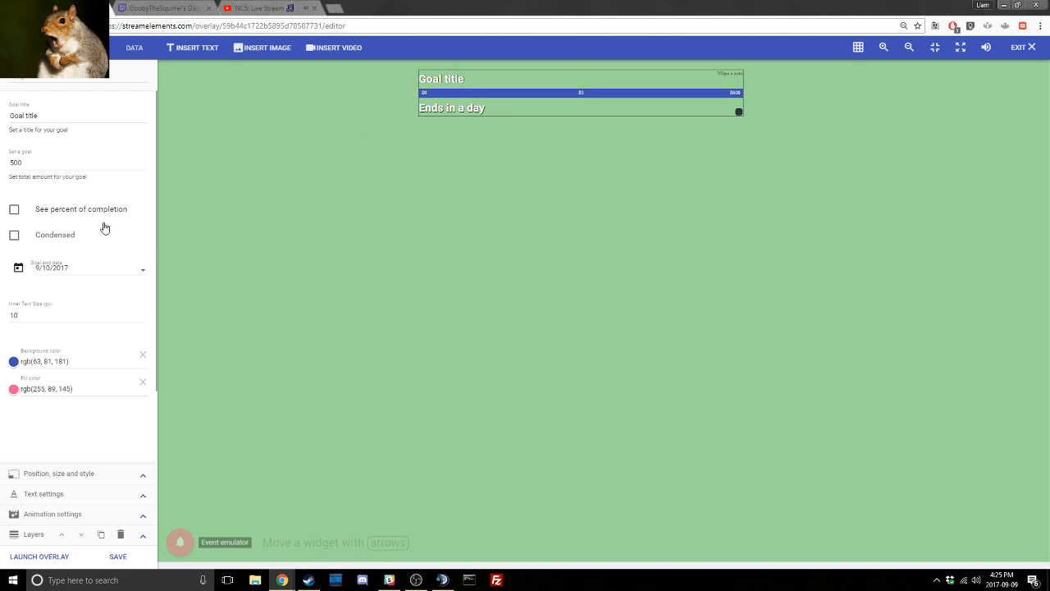
Step: Title the tip goal "pay my rent pls" and set its total goal amount to 3
double_click(84, 113)
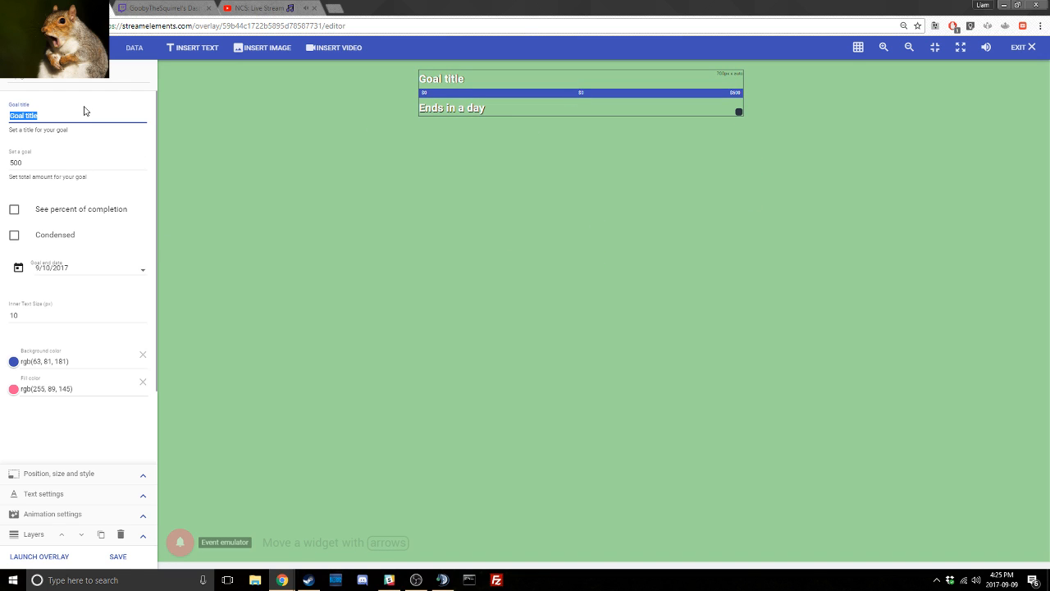
type("pay my rent pls")
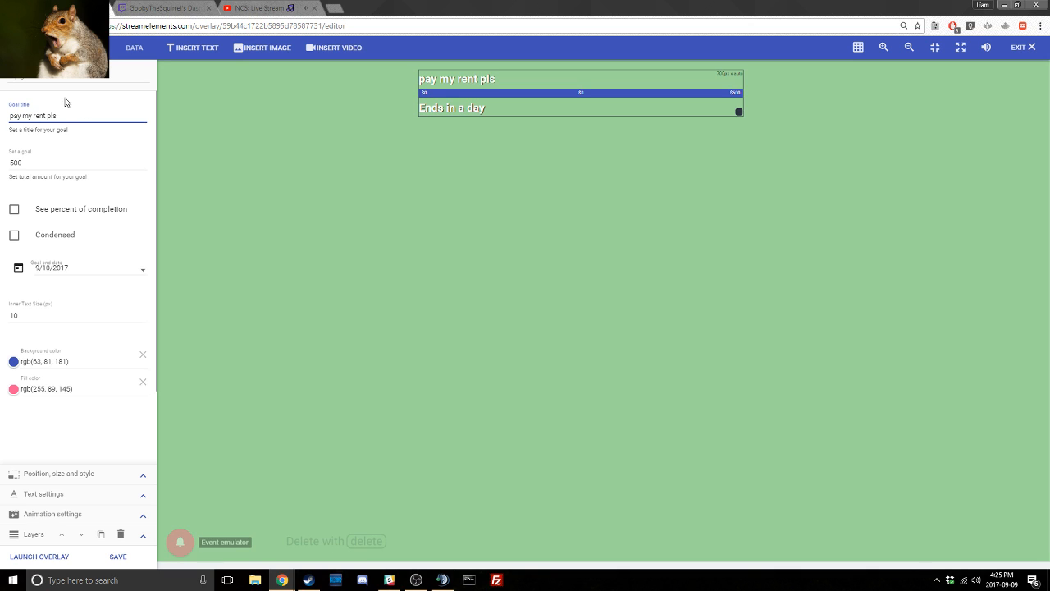
left_click_drag(54, 168, 3, 161)
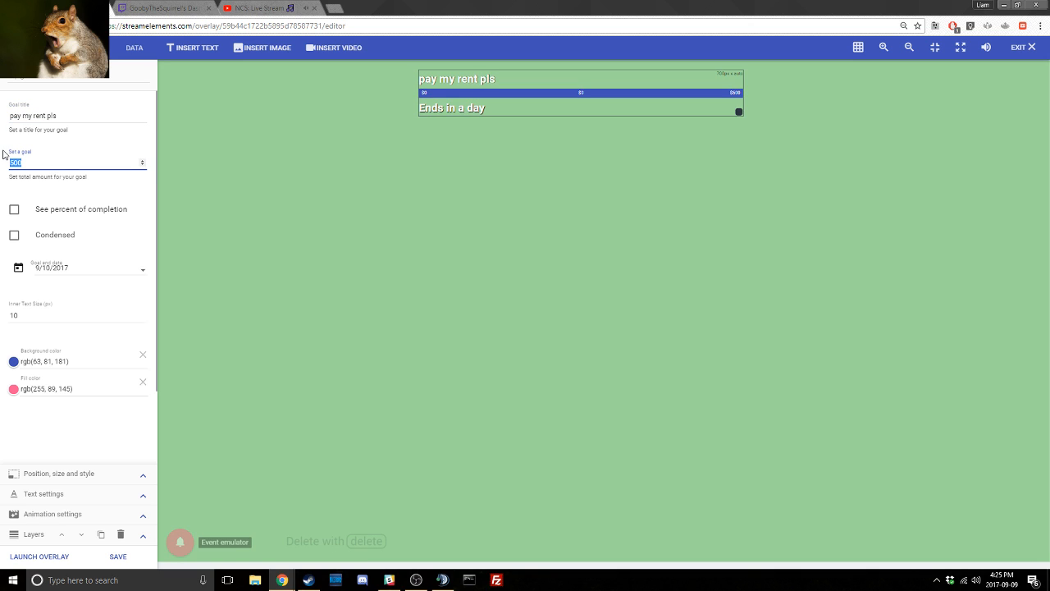
type("3")
left_click(199, 224)
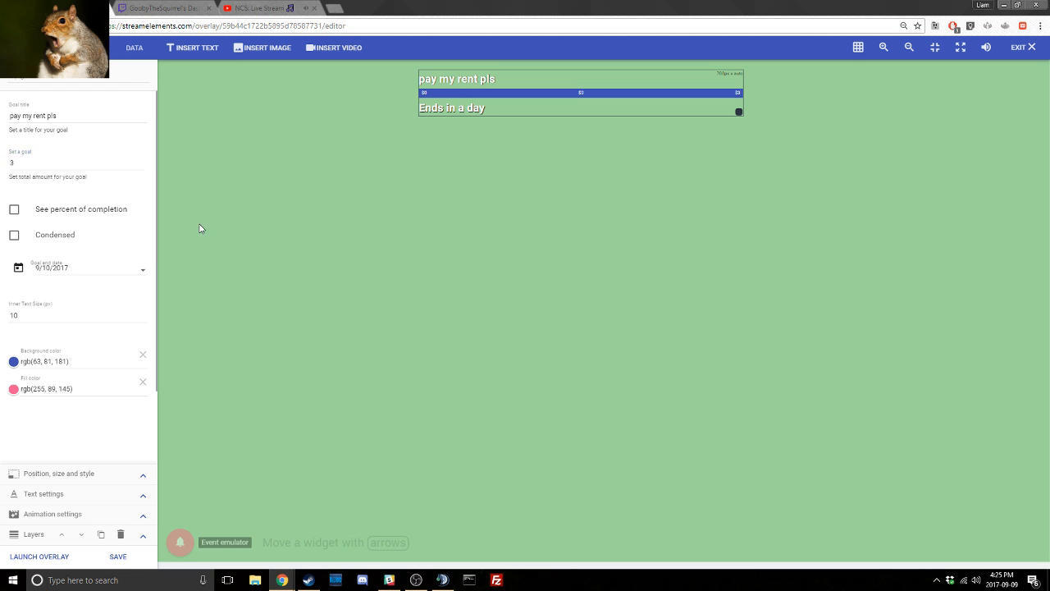
Step: Try the tip goal's "See percent of completion" and "Condensed" options, and delete the widget
left_click(442, 95)
left_click(48, 214)
left_click(49, 215)
left_click(38, 238)
left_click(50, 237)
key("Delete")
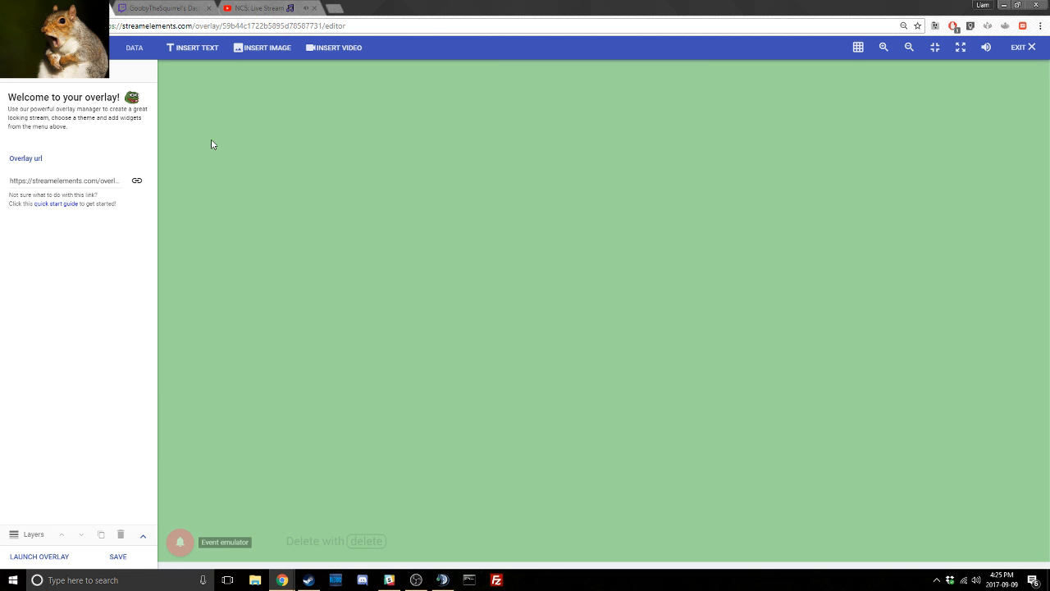
Step: Add an AlertBox widget from the Stream Alerts group and position it around the middle of the canvas
left_click(90, 48)
scroll(428, 265, "up", 6)
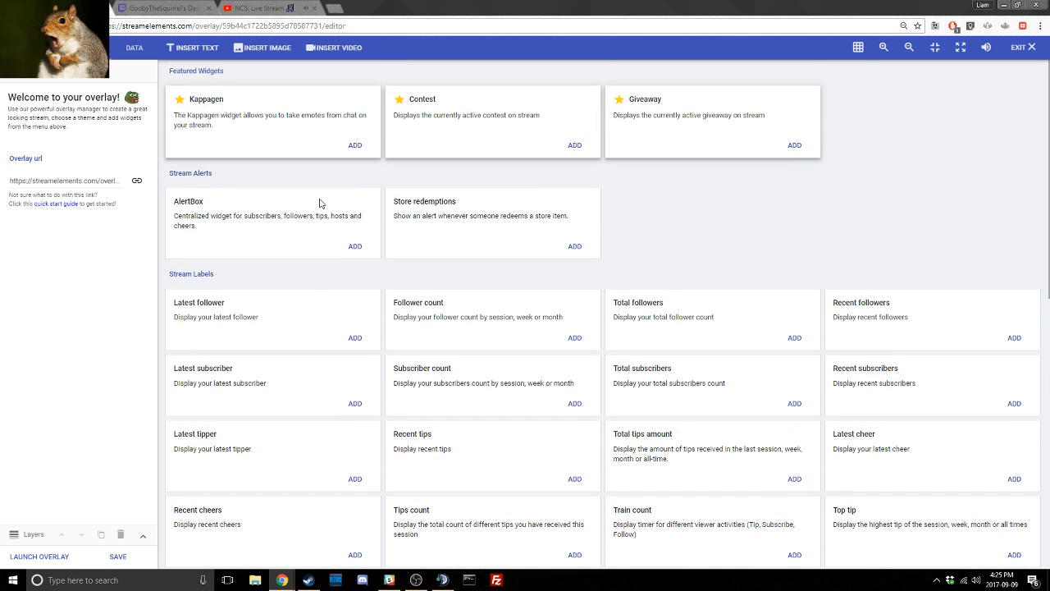
left_click(354, 247)
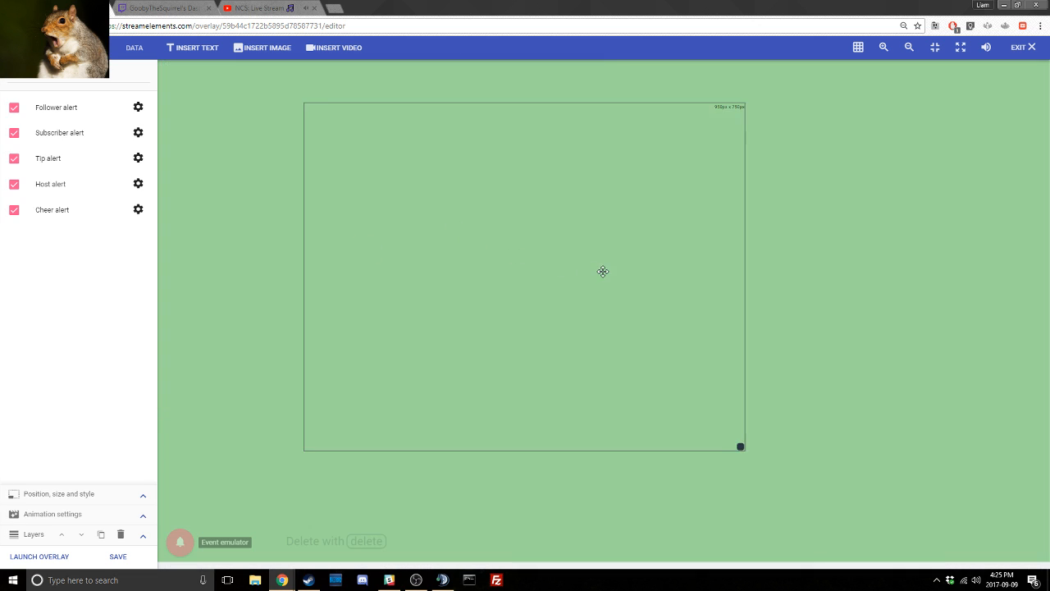
left_click_drag(603, 272, 673, 286)
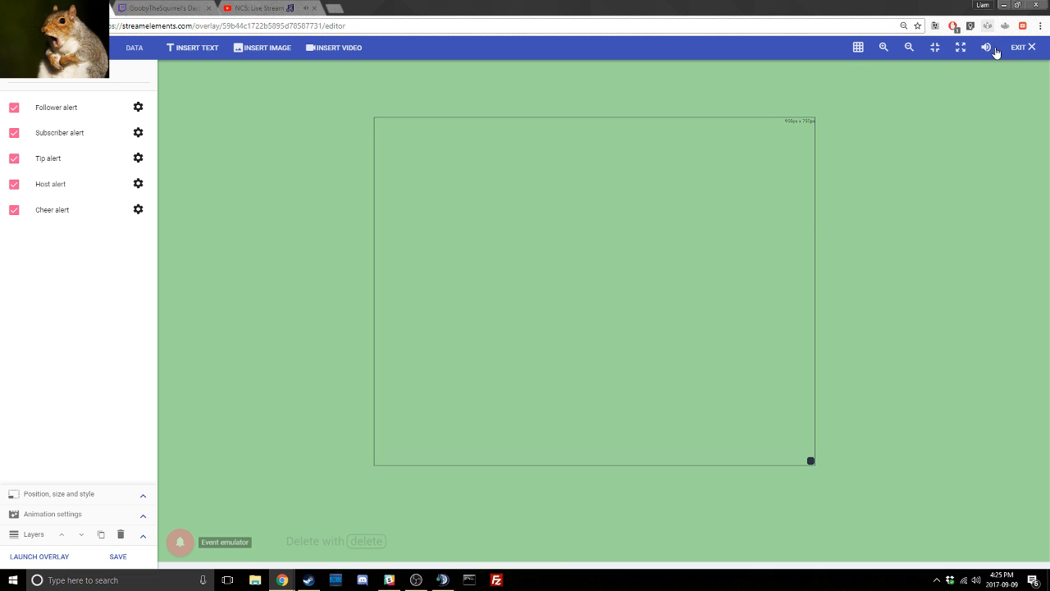
Step: Mute the overlay editor's sound and emulate a follower event to preview the alert
left_click(987, 47)
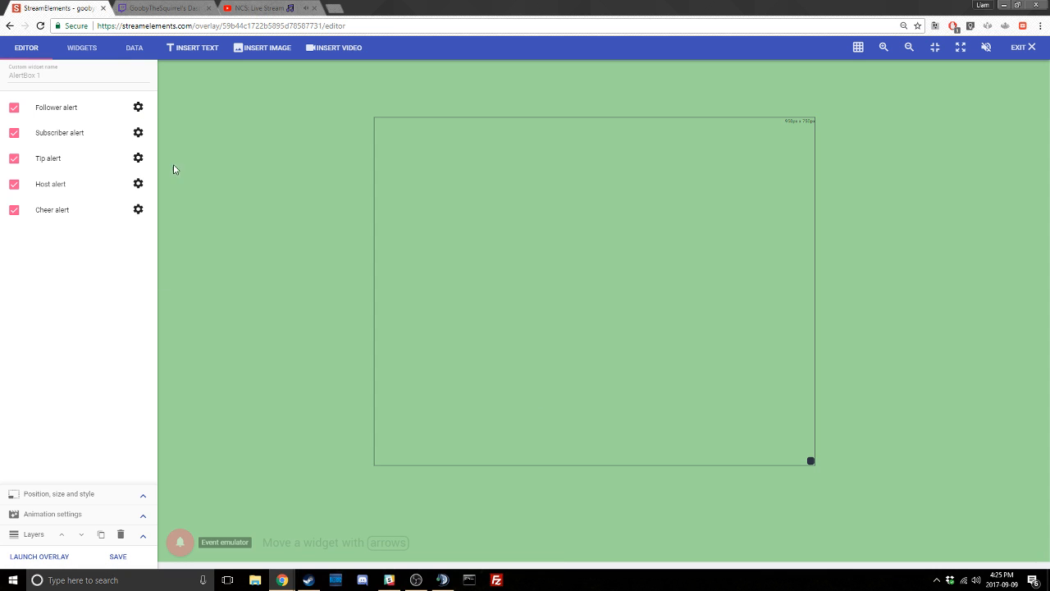
mouse_move(179, 540)
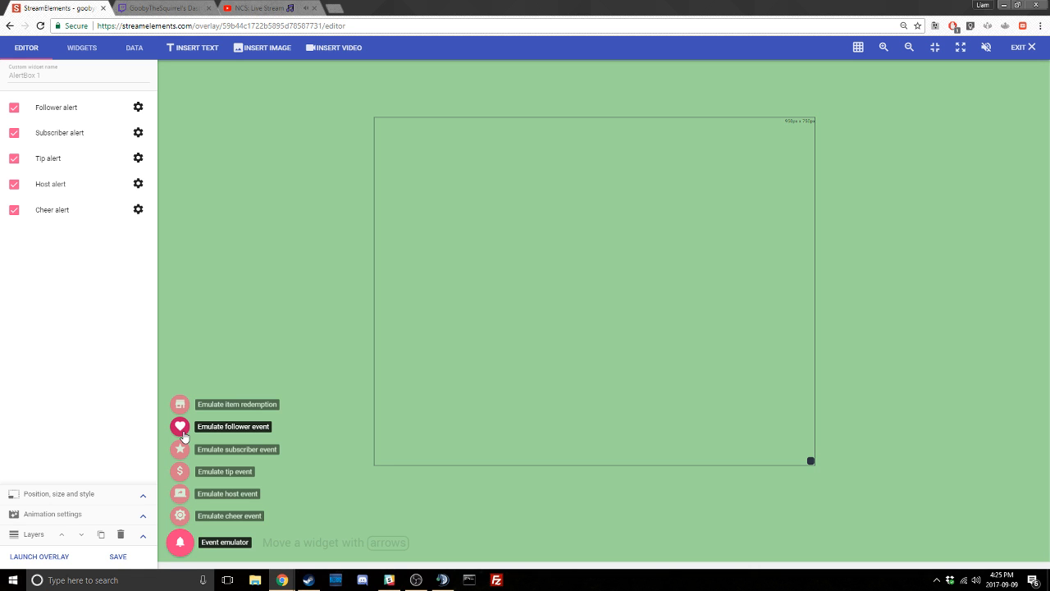
left_click(183, 435)
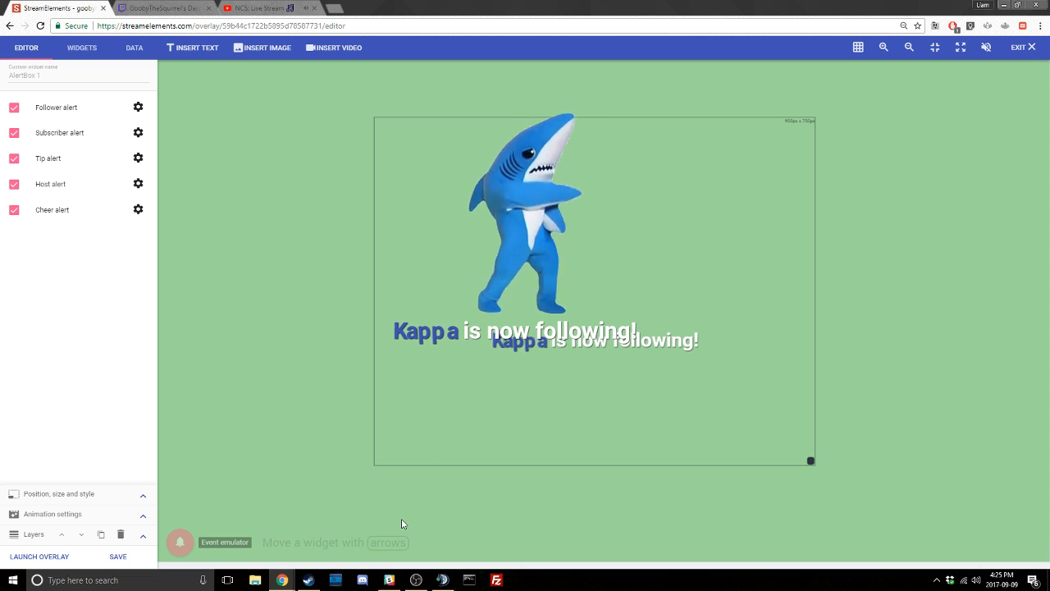
Step: Change the follower alert's image to the purple acorn logo q8FiDeZ.png
left_click(138, 107)
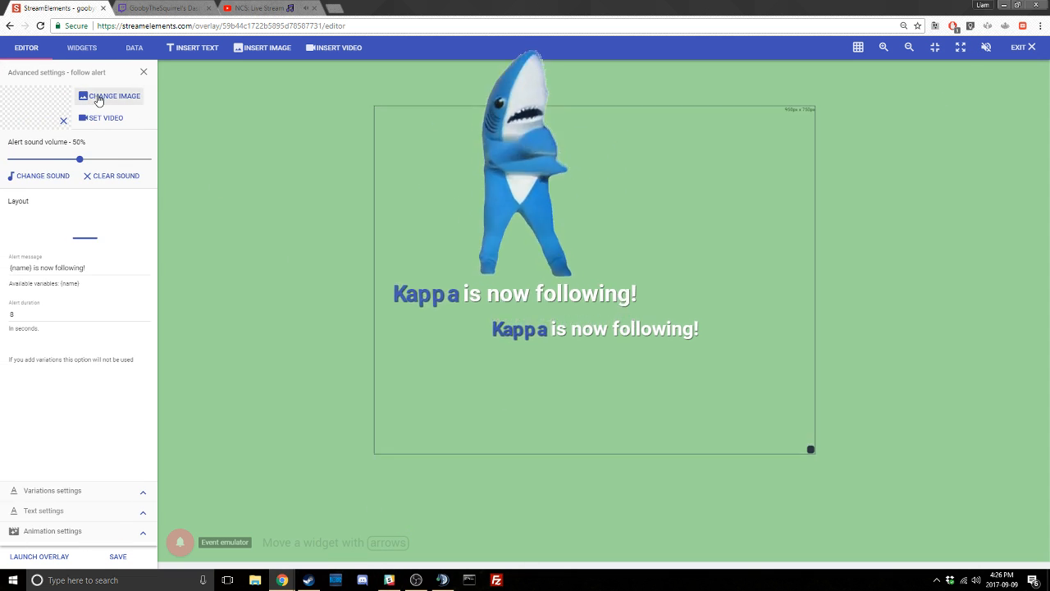
left_click(107, 96)
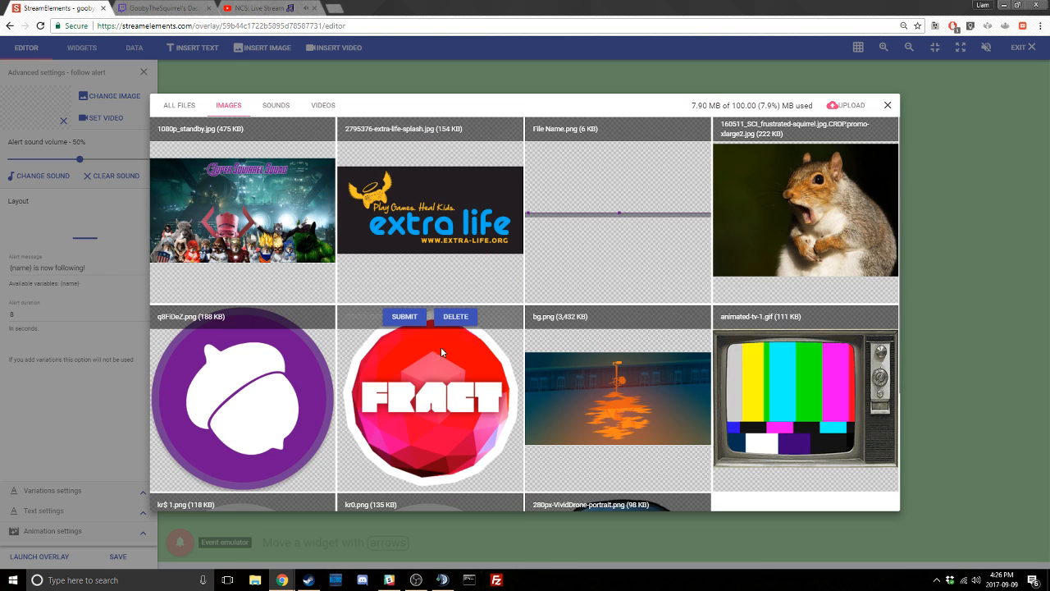
left_click(217, 315)
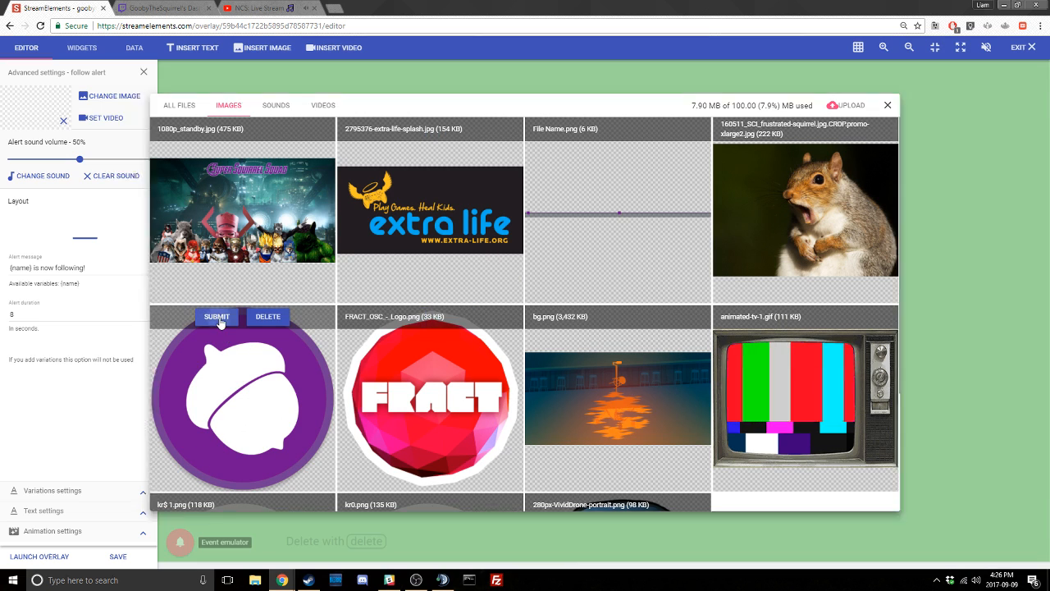
Step: Emulate a follower event, switch to the Twitch dashboard, and show and pause the live video preview
left_click(179, 542)
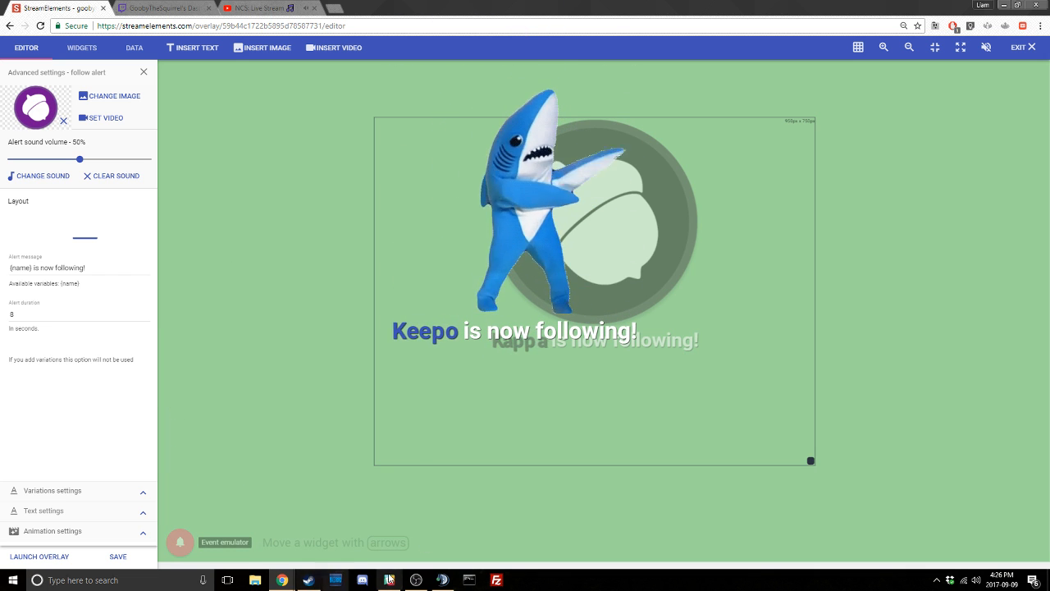
left_click(160, 8)
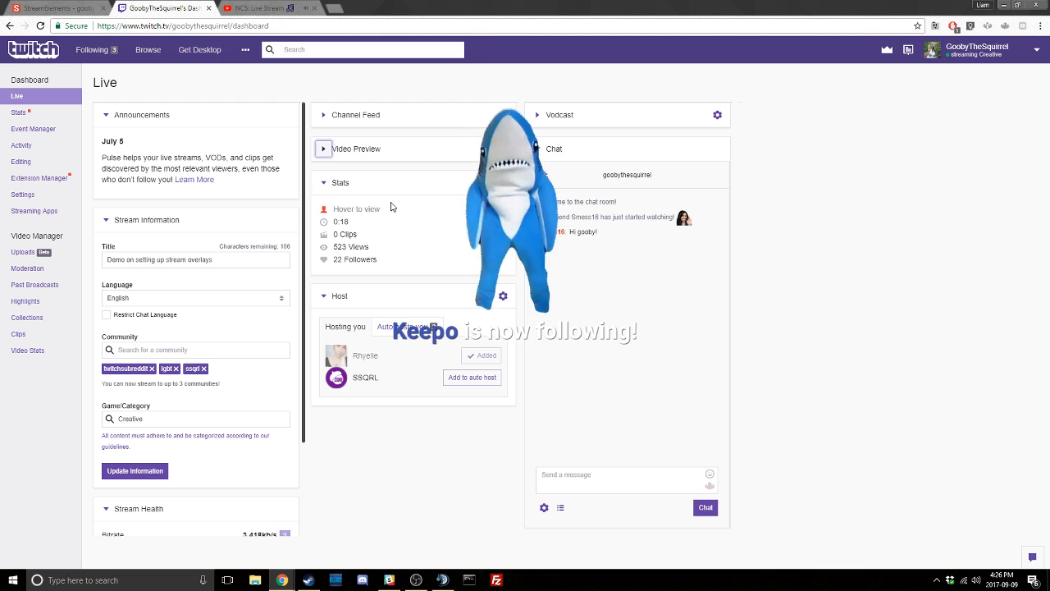
left_click(323, 151)
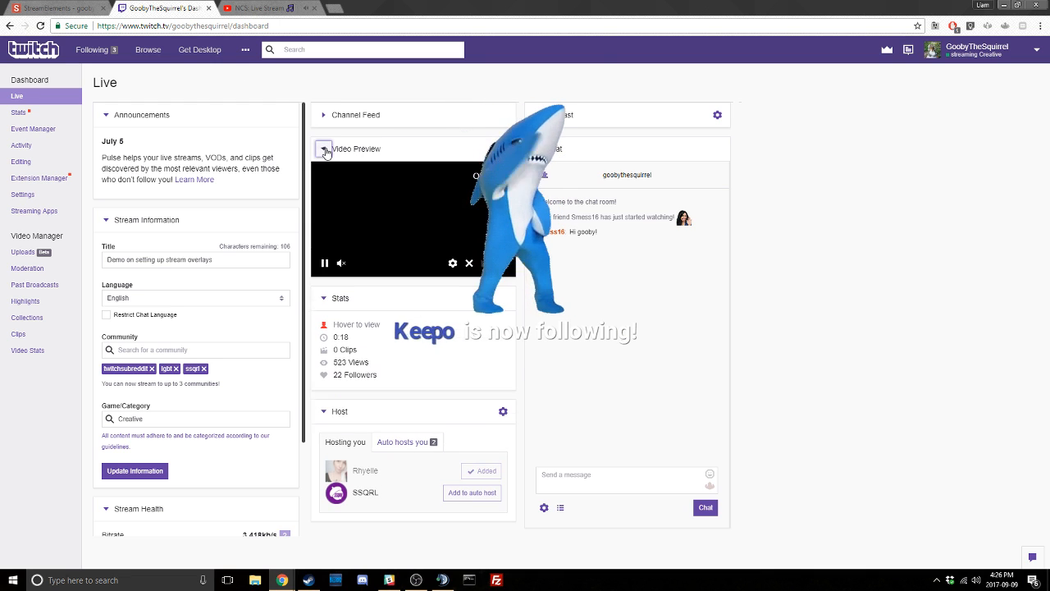
left_click(325, 264)
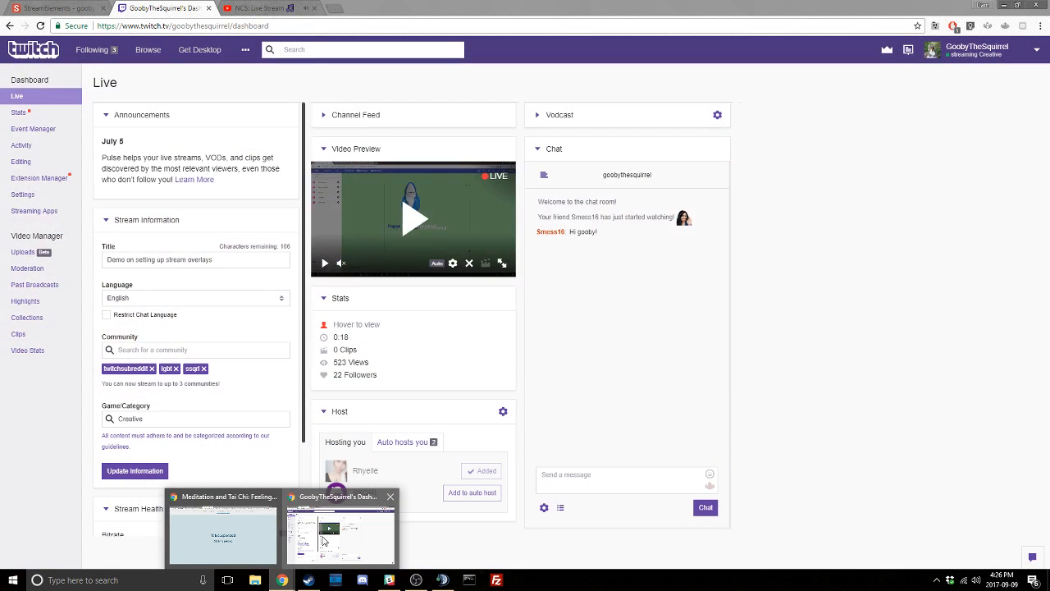
Step: Return to the overlay editor, emulate another follower event, close the follow alert's advanced settings, and glance at the Twitch dashboard
left_click(79, 10)
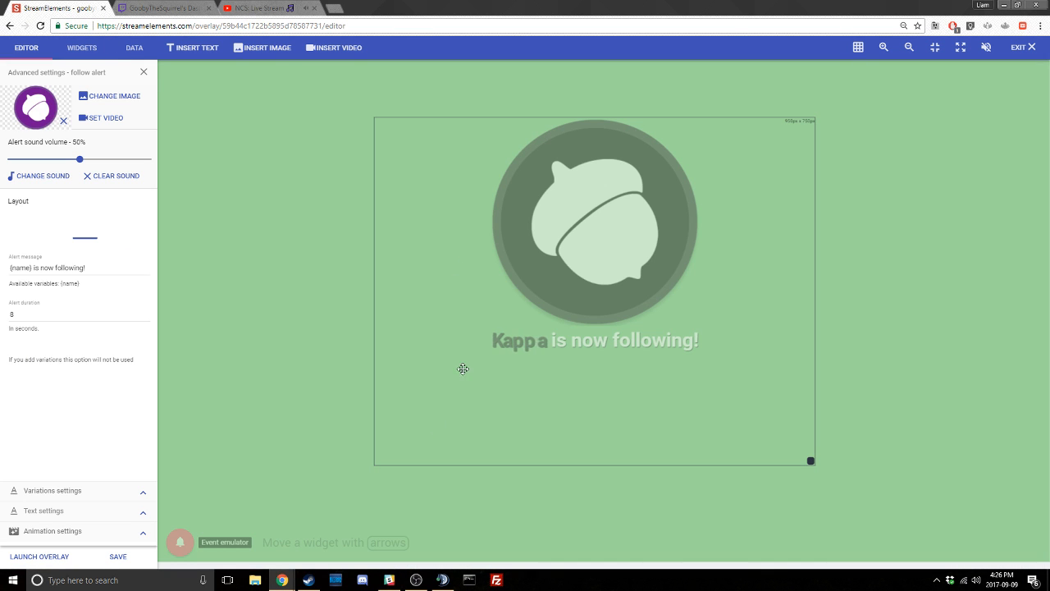
left_click(180, 541)
left_click(144, 72)
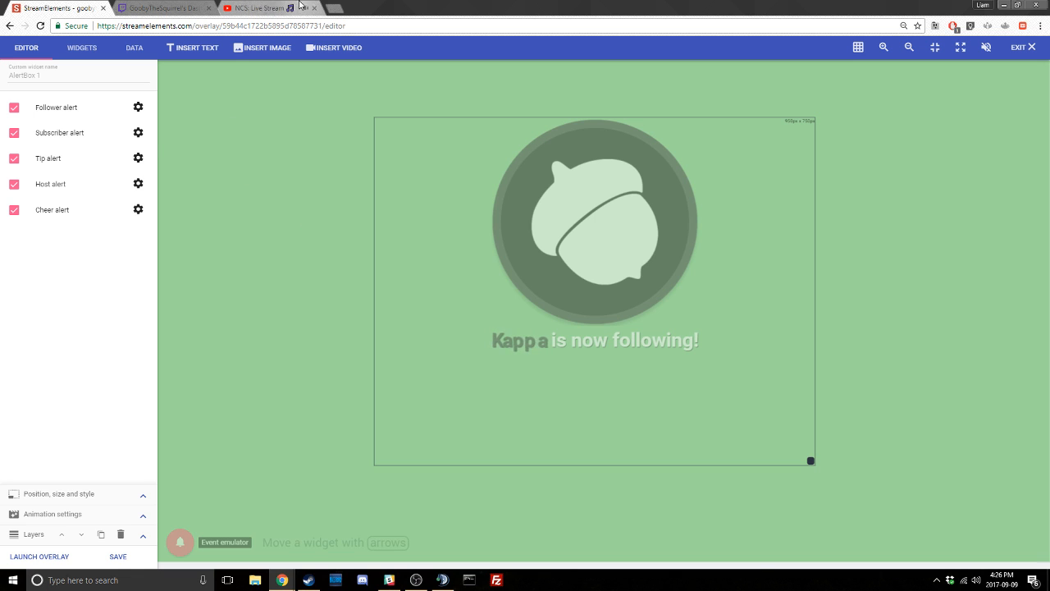
left_click(160, 8)
mouse_move(107, 53)
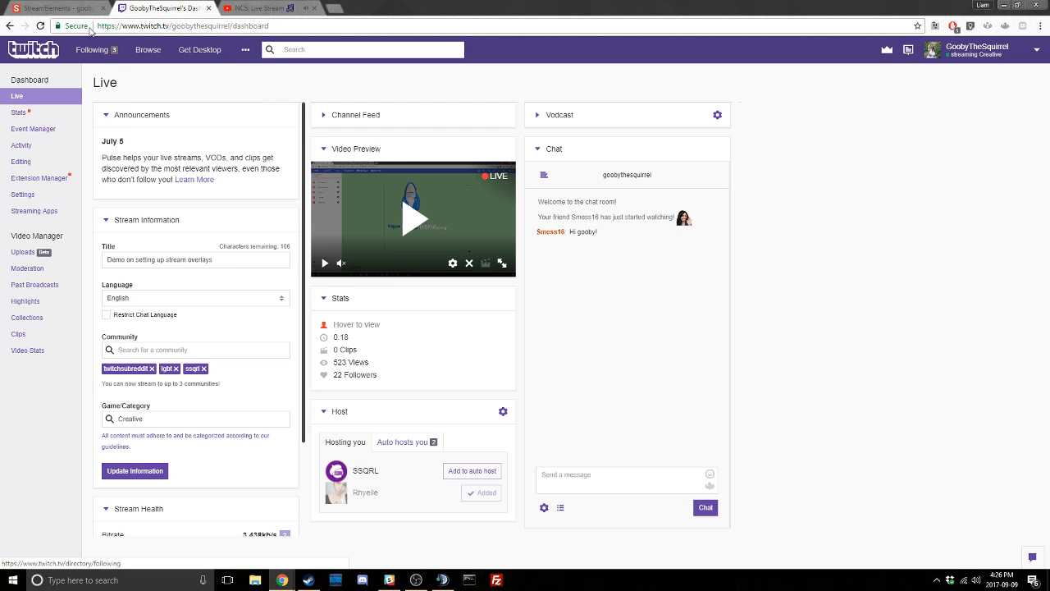
left_click(82, 8)
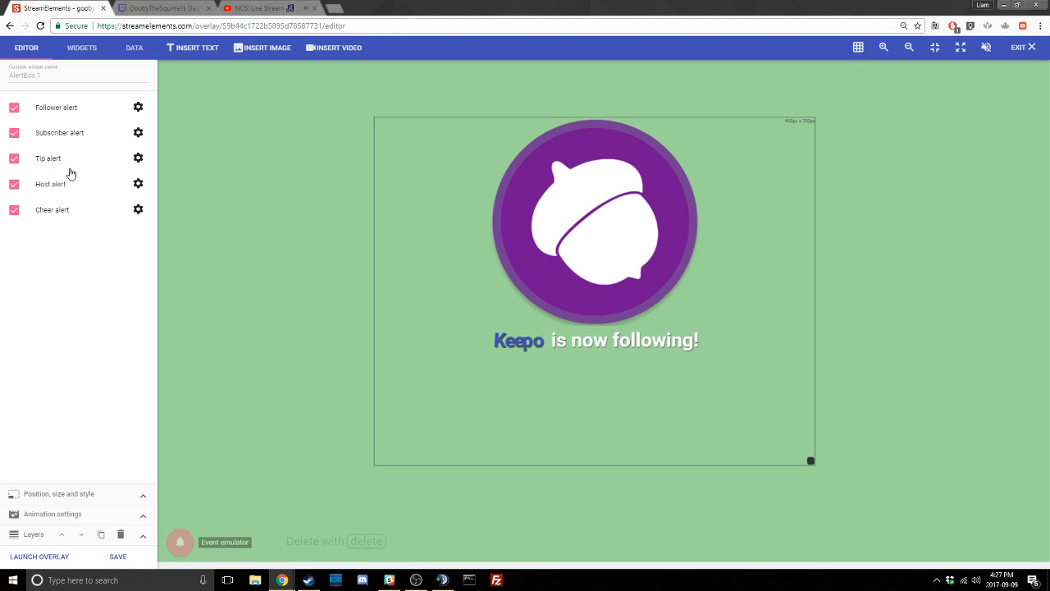
Step: Go to the StreamElements dashboard's tipping settings and open the channel's public tipping page
left_click(1022, 48)
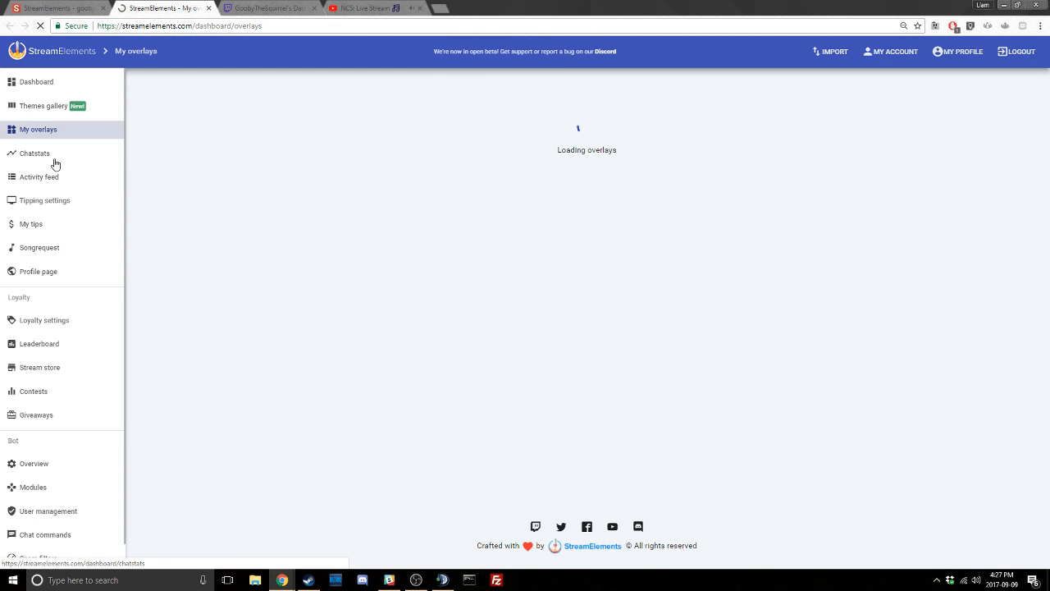
left_click(67, 206)
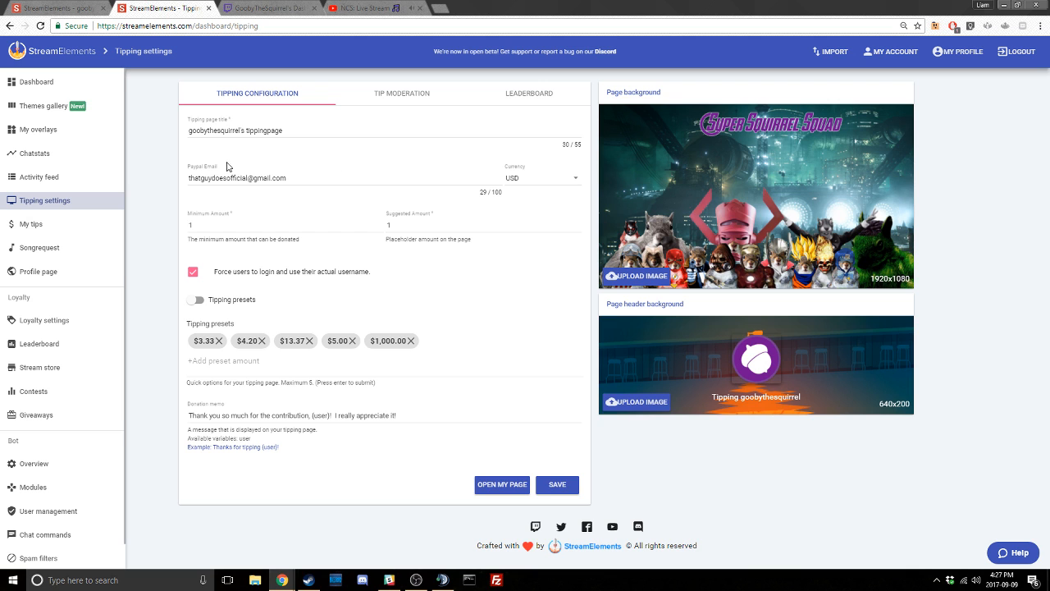
left_click(505, 484)
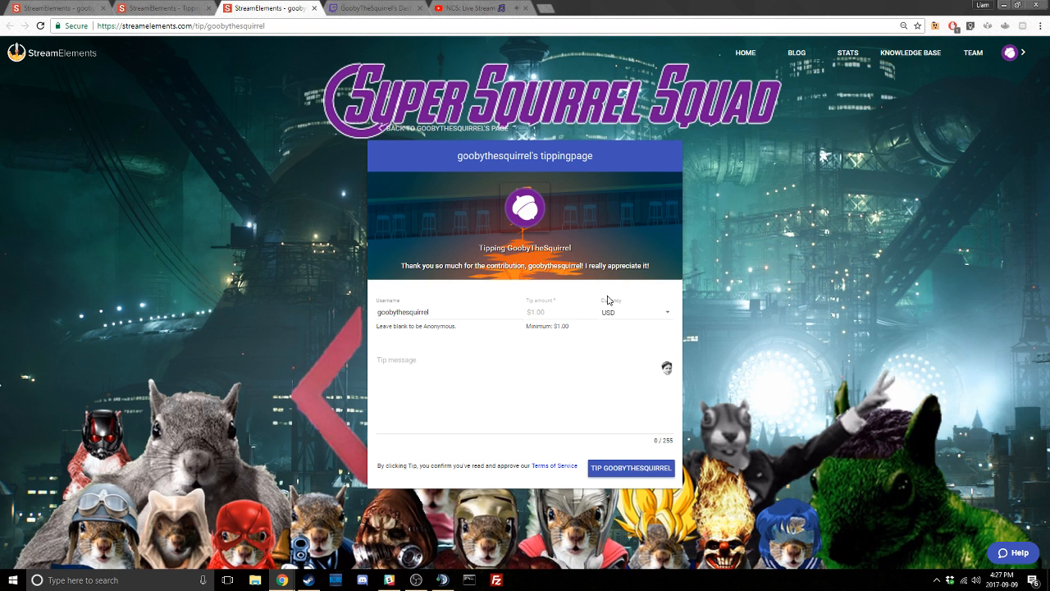
Step: Enter "test" as the username on the tipping page and check the tip amount, currency and message fields
left_click_drag(439, 312, 341, 314)
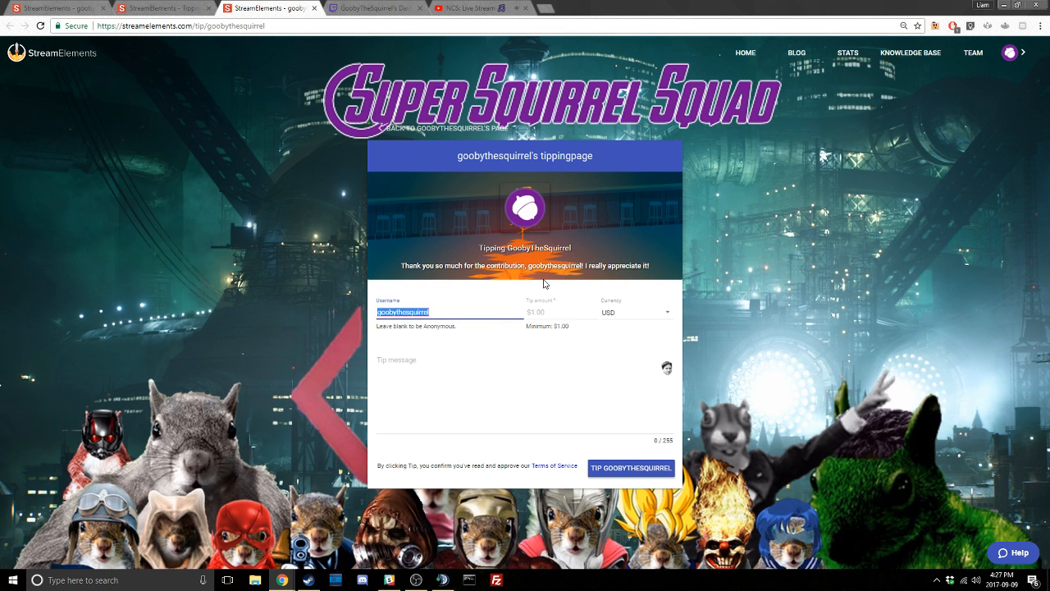
type("test")
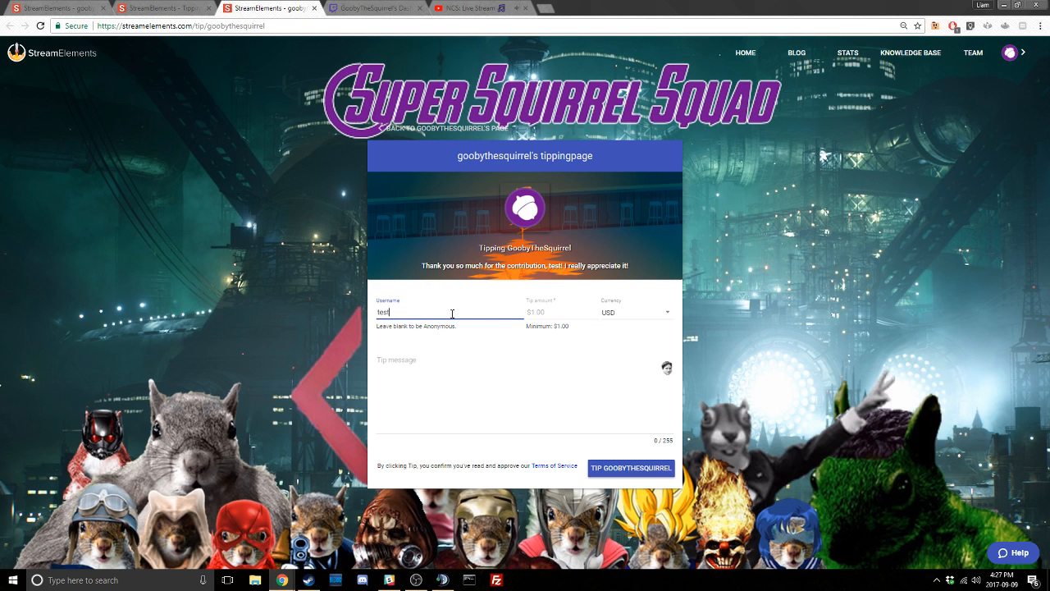
left_click(545, 313)
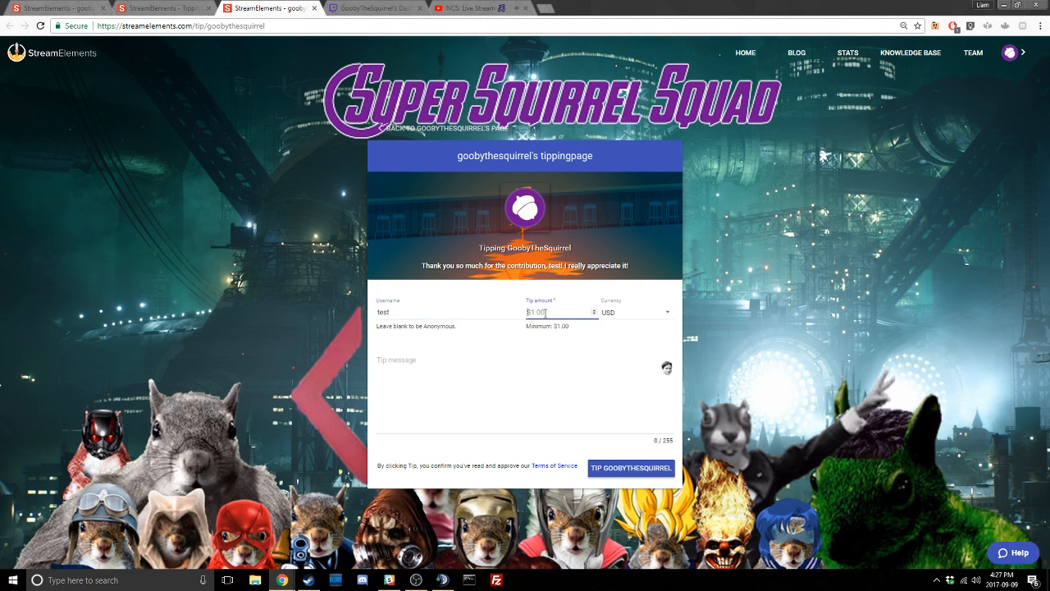
left_click(661, 320)
left_click(452, 403)
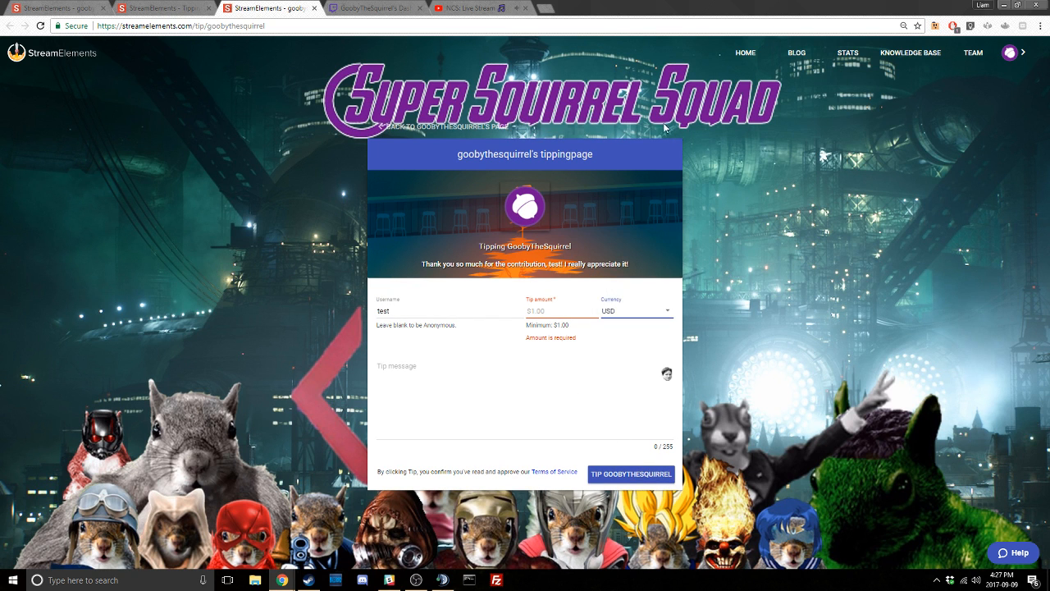
Step: In the overlay editor, review the tip alert's minimum amount, variations and text-to-speech settings, and save the overlay
left_click(168, 7)
left_click(82, 8)
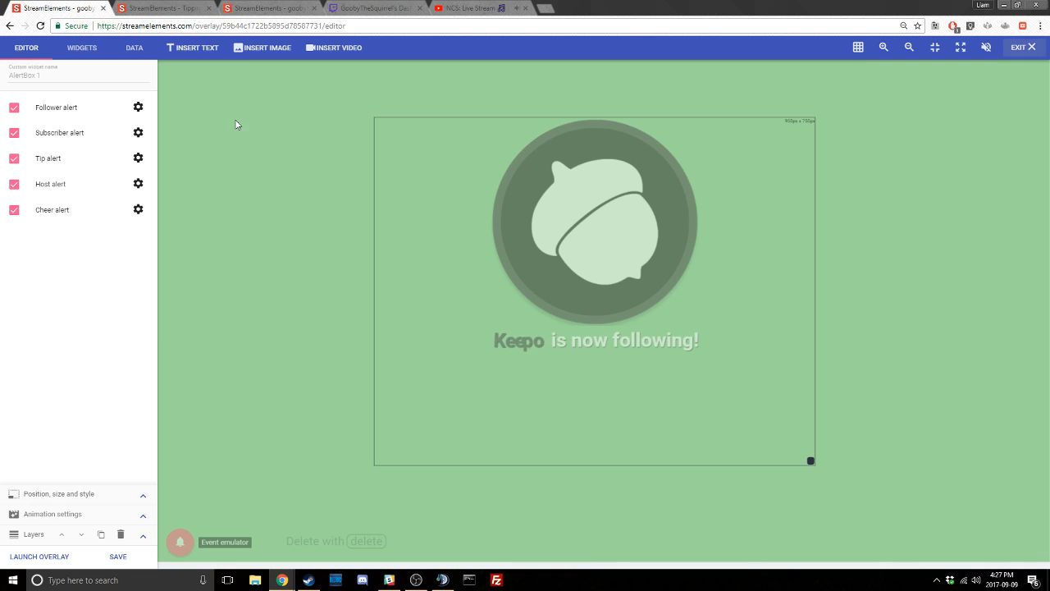
left_click(139, 159)
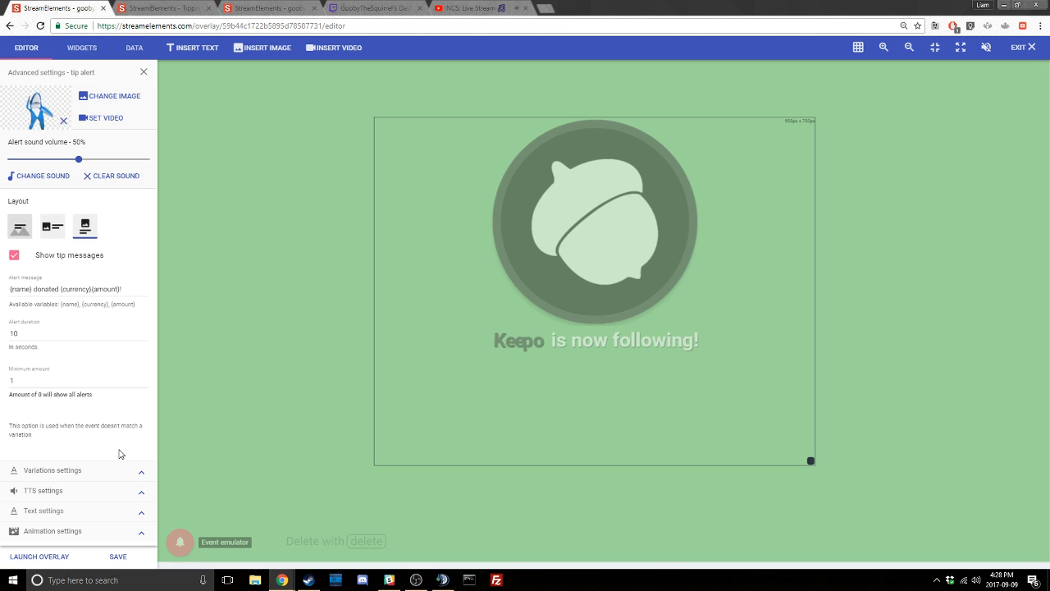
left_click(18, 378)
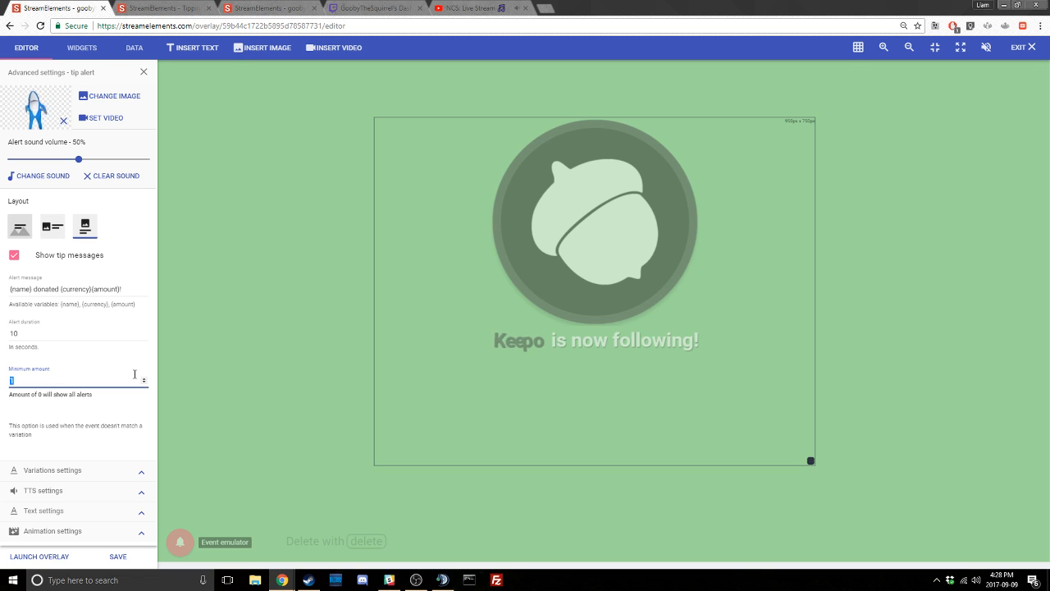
left_click(145, 477)
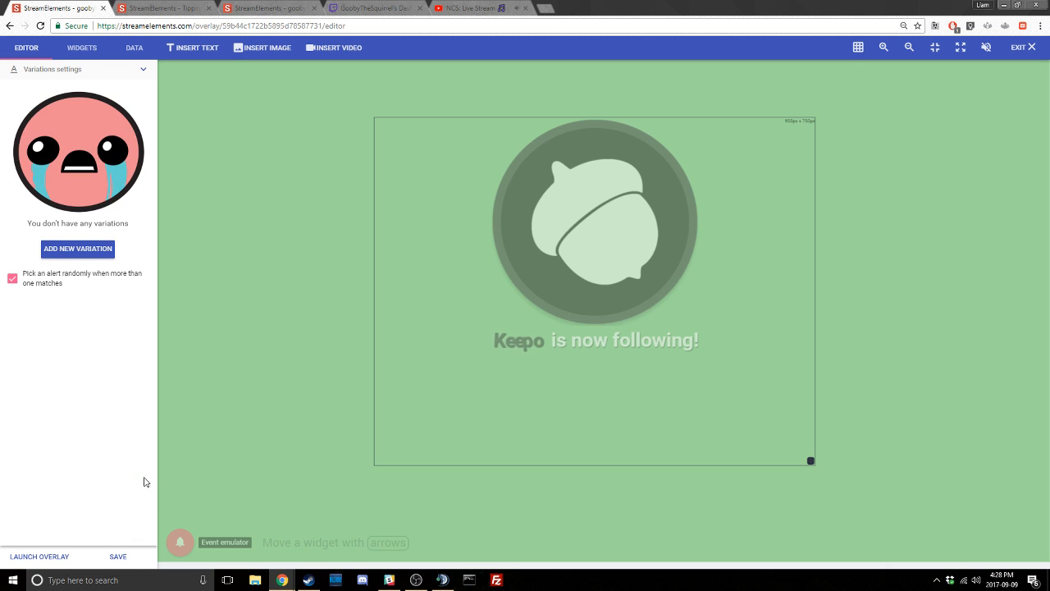
left_click(144, 72)
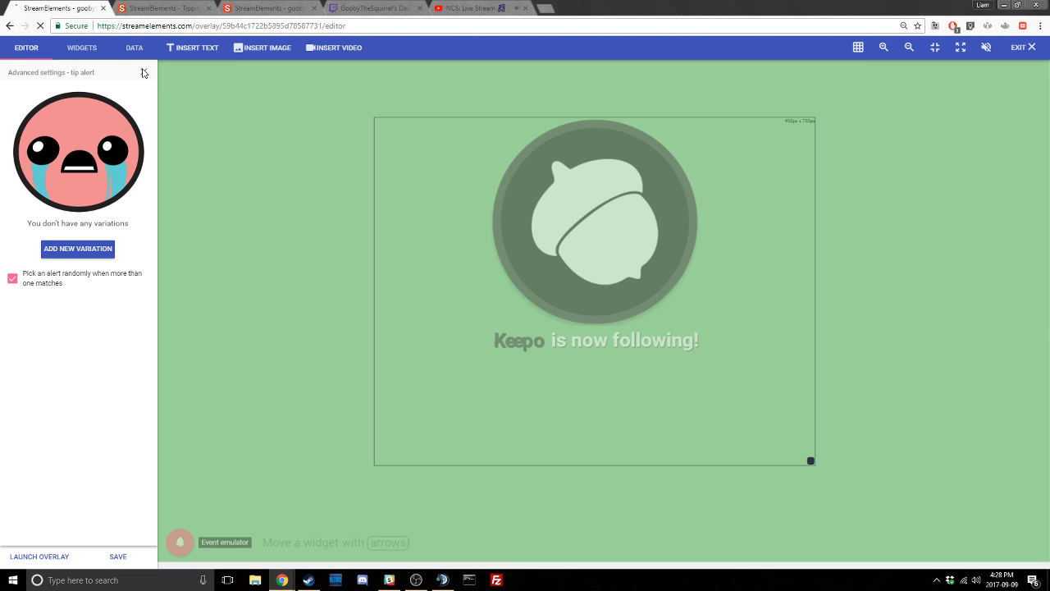
left_click(141, 493)
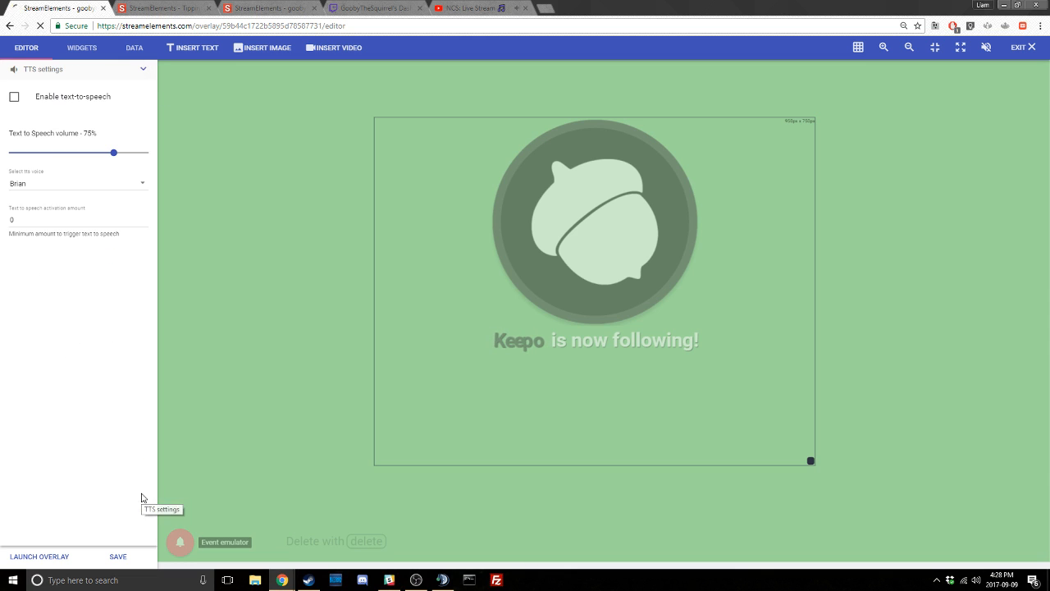
left_click(144, 73)
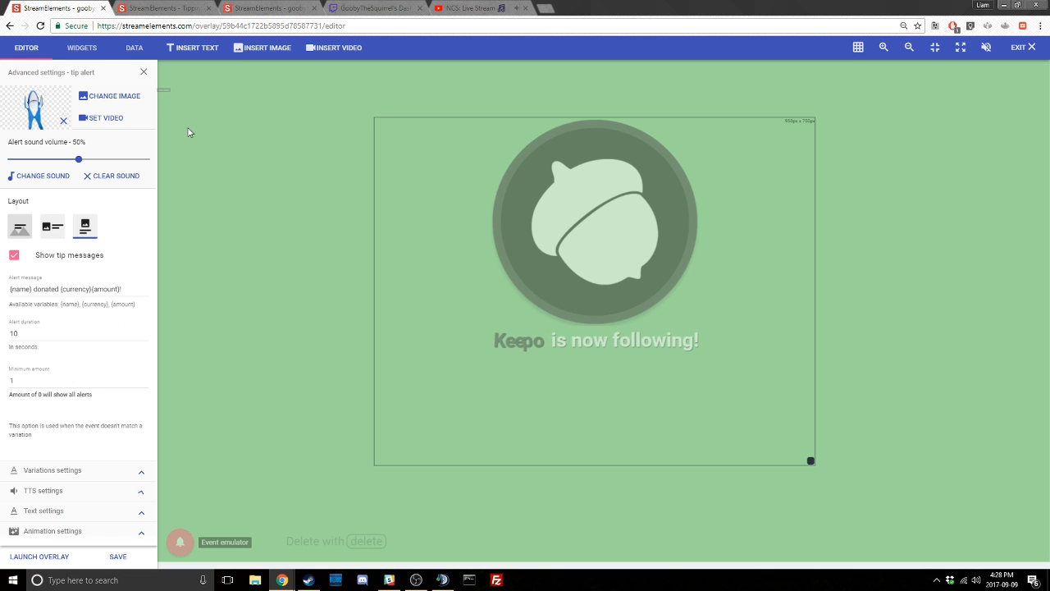
left_click(109, 557)
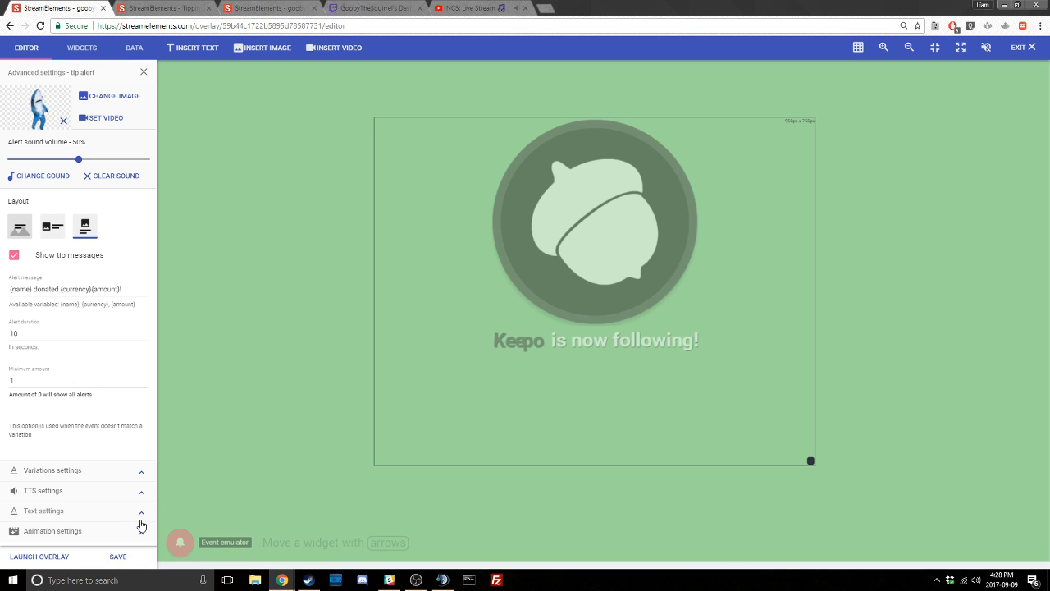
Step: Change the tip alert's image to the frustrated squirrel photo and set the layout with the image beside the text
left_click(100, 92)
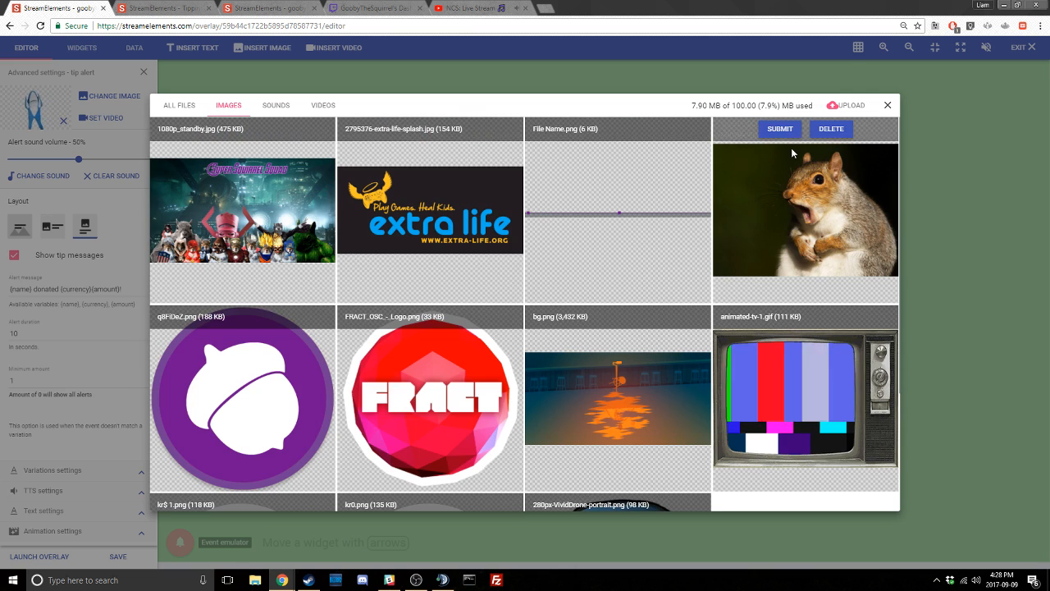
left_click(784, 131)
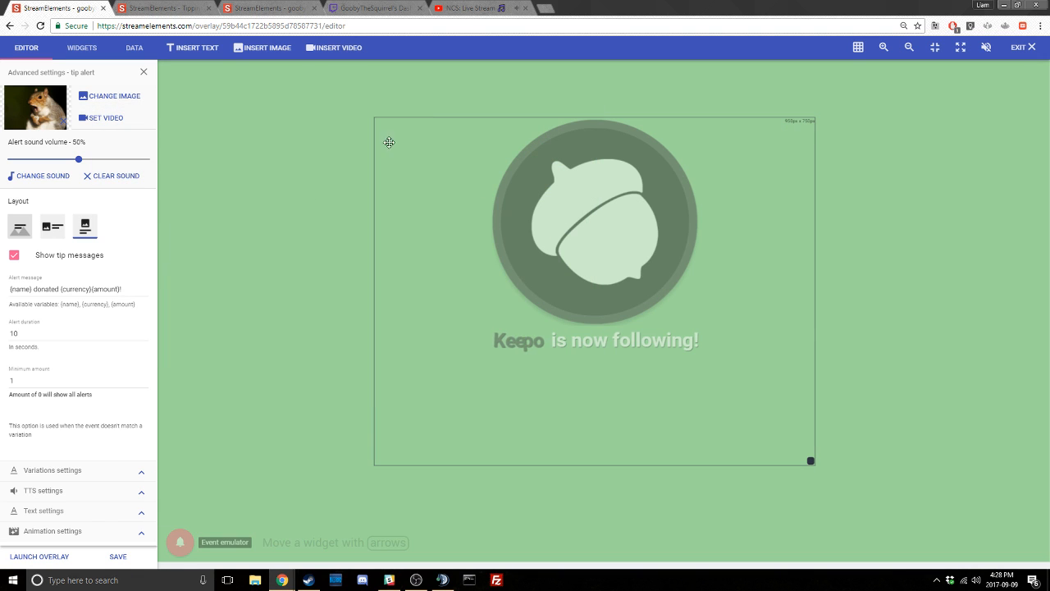
left_click(52, 226)
Step: Emulate a tip event of 10 to preview the tip alert, and close its advanced settings
mouse_move(172, 558)
mouse_move(180, 471)
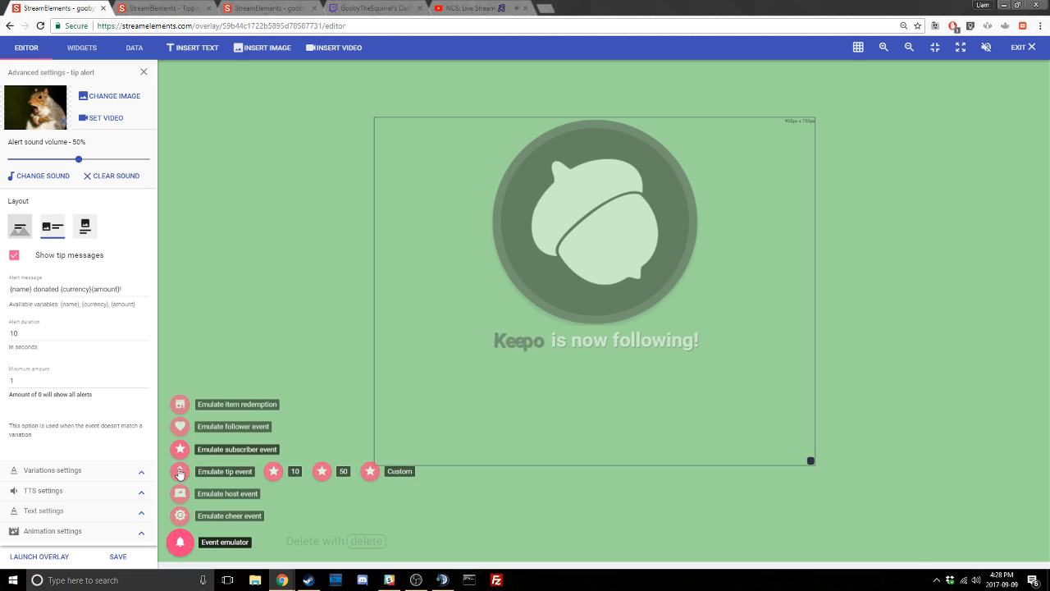
left_click(272, 472)
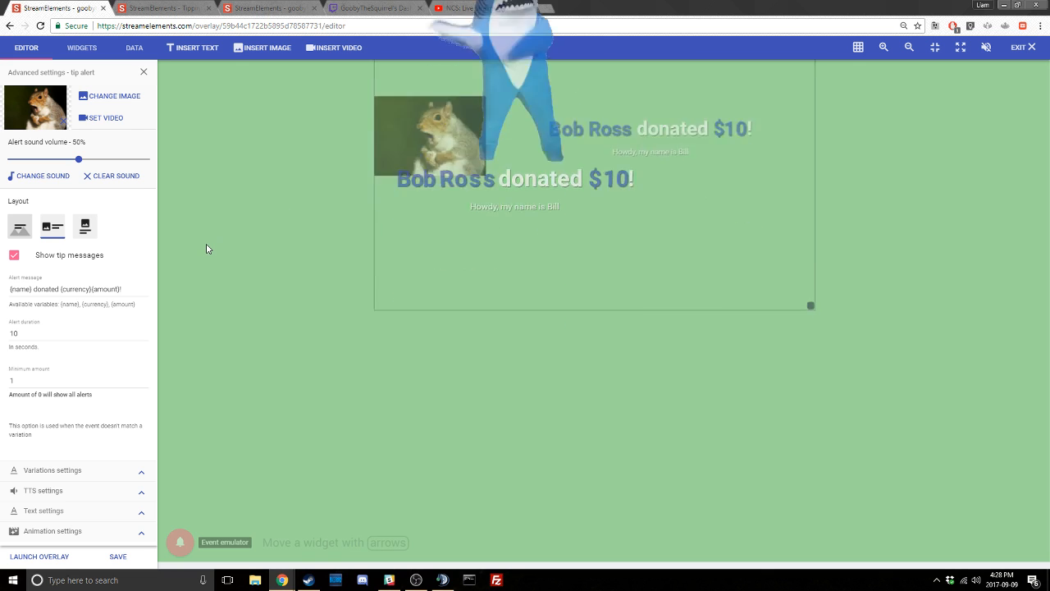
mouse_move(316, 584)
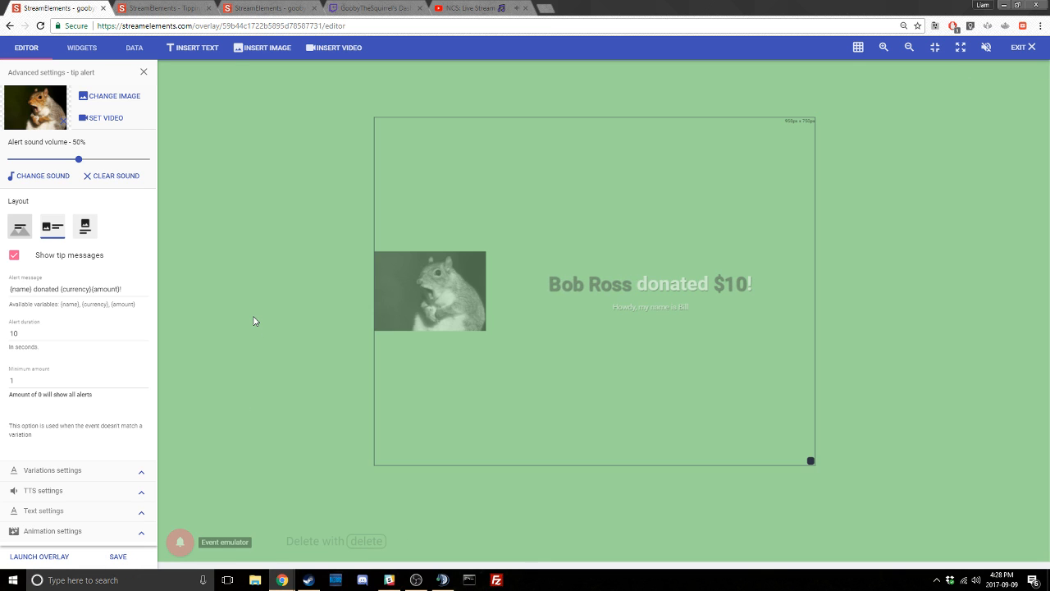
left_click(146, 73)
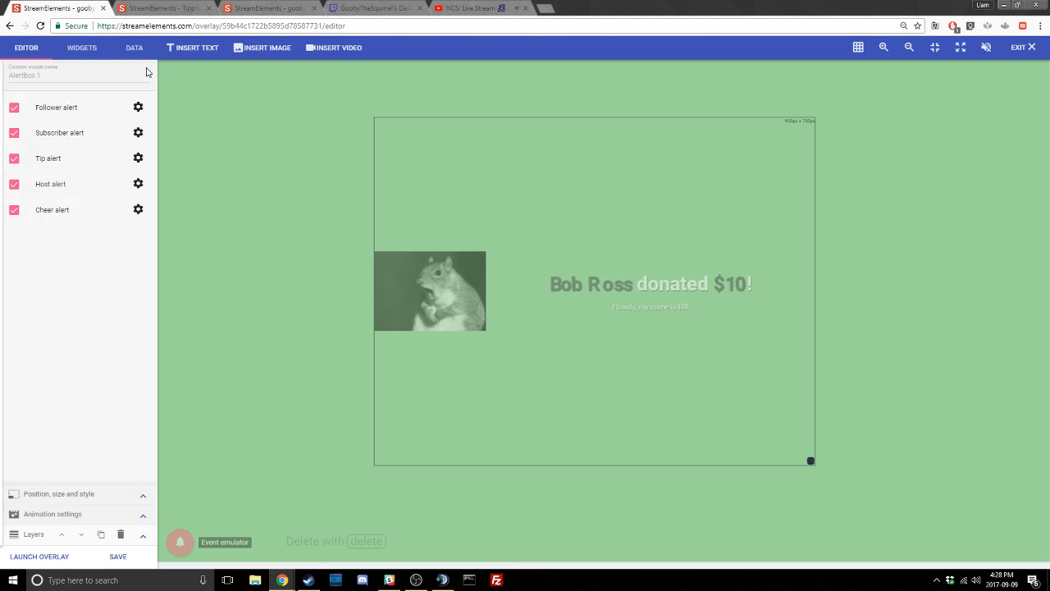
Step: Check Slack's #streaming channel, the Twitch dashboard's chat and the StreamElements tipping settings page
left_click(393, 581)
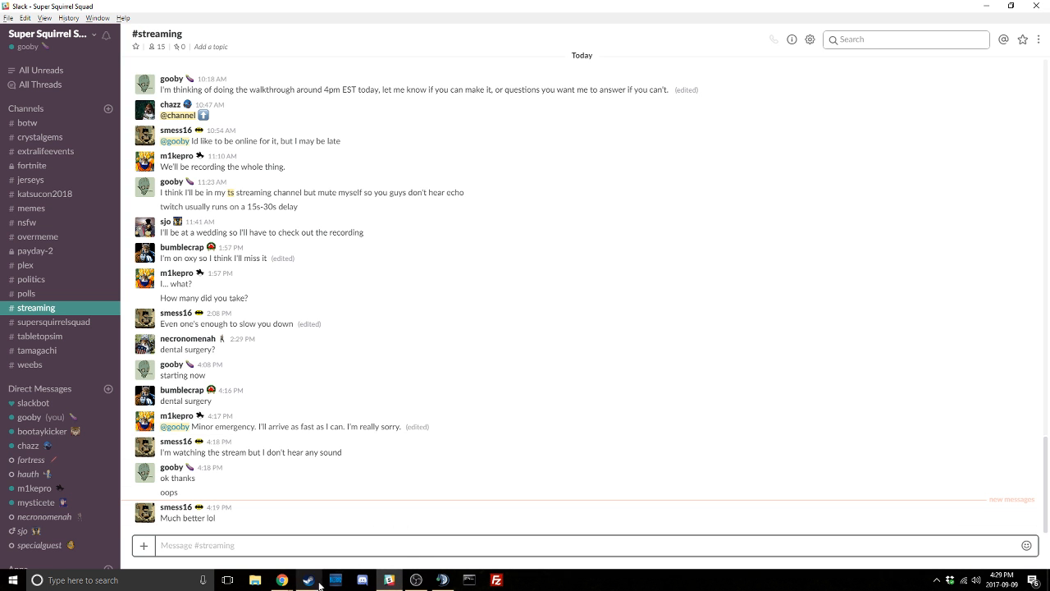
mouse_move(280, 579)
left_click(307, 537)
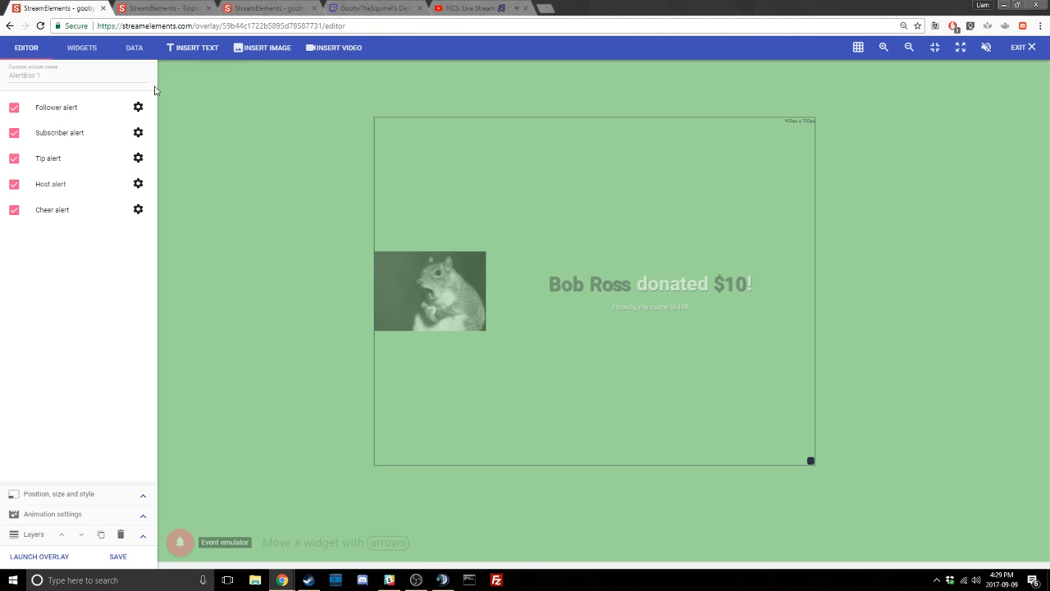
left_click(373, 8)
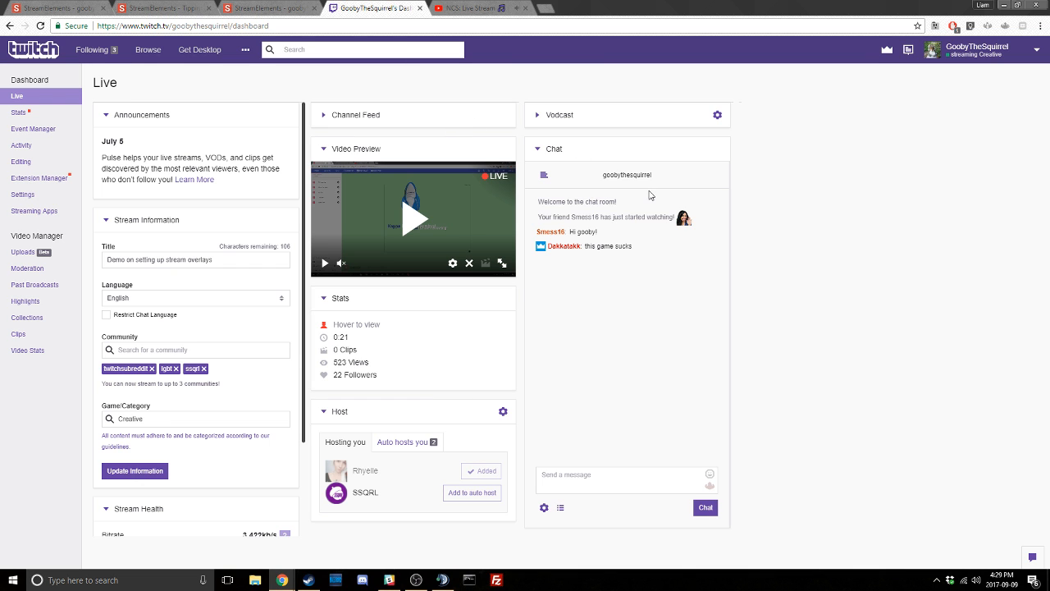
left_click(197, 5)
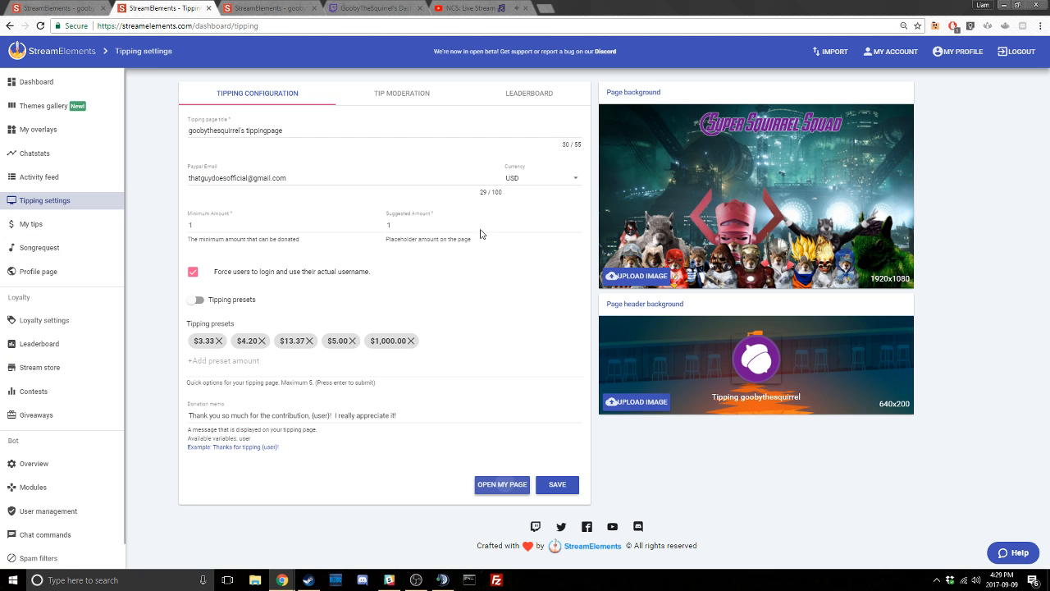
Step: Return to the overlay editor and open the AlertBox's cheer alert settings
left_click(57, 8)
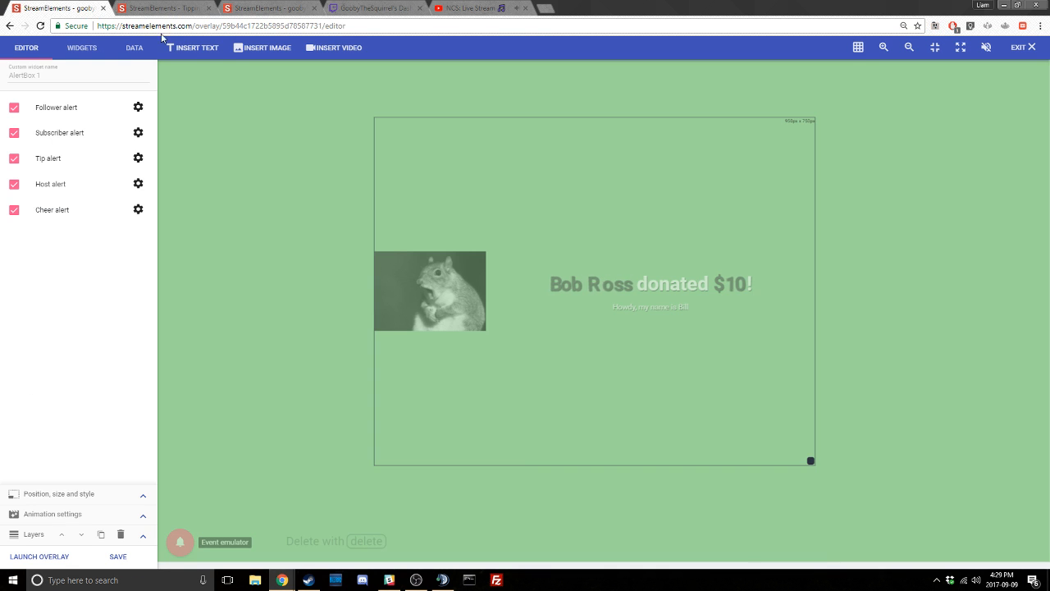
left_click(138, 209)
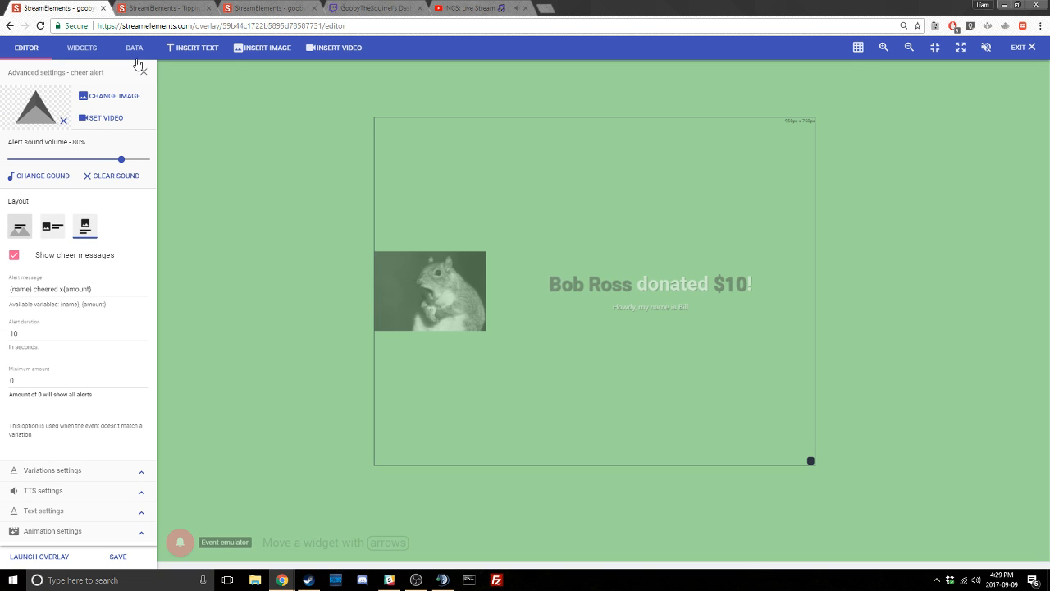
Step: Close the cheer alert settings and the public tipping page, and check the PayPal email field in the tipping settings
left_click(142, 71)
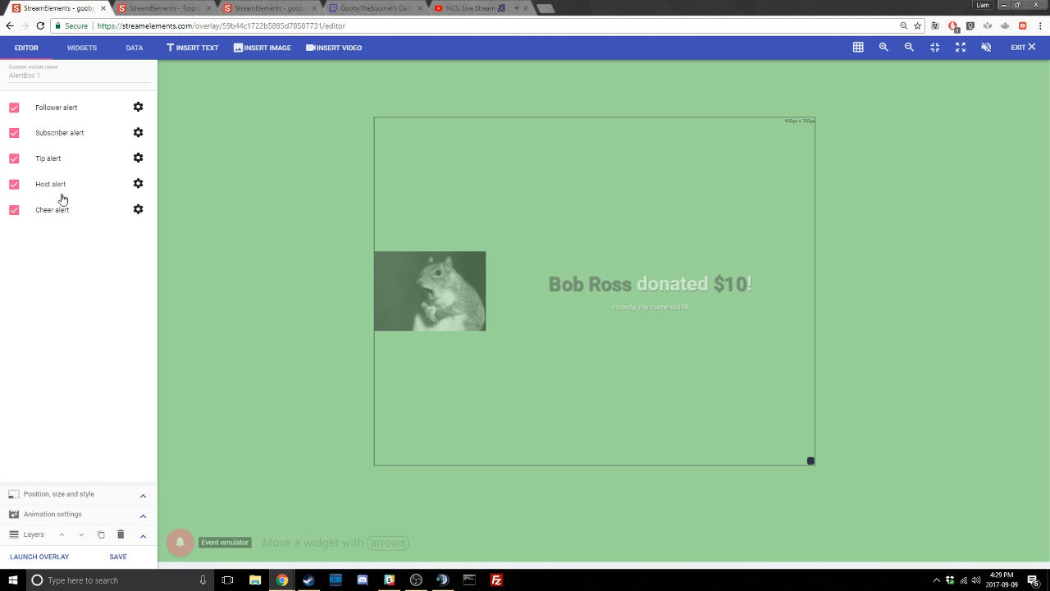
left_click(276, 10)
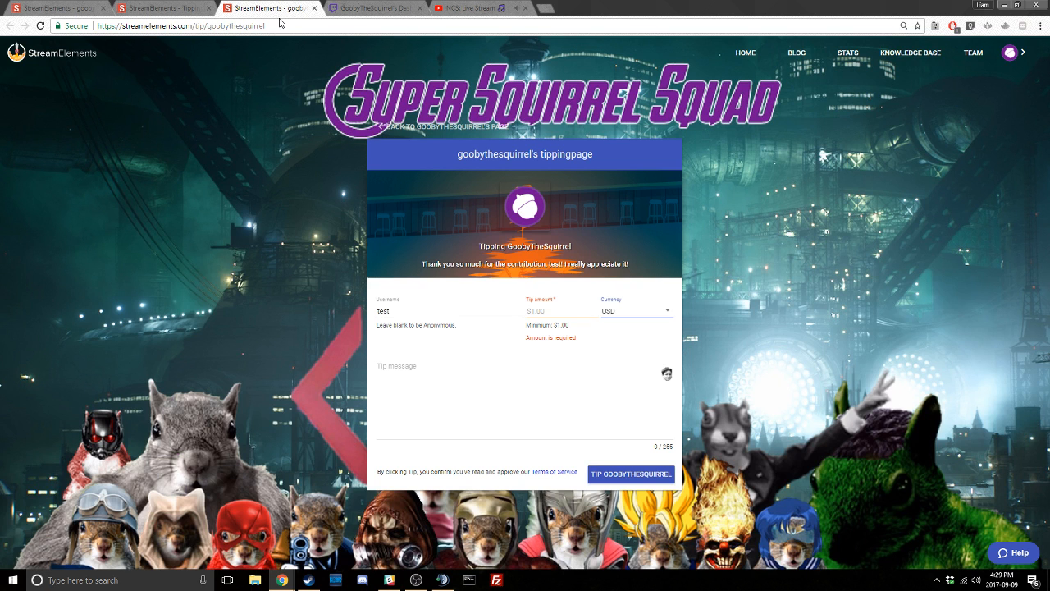
left_click(197, 8)
middle_click(241, 9)
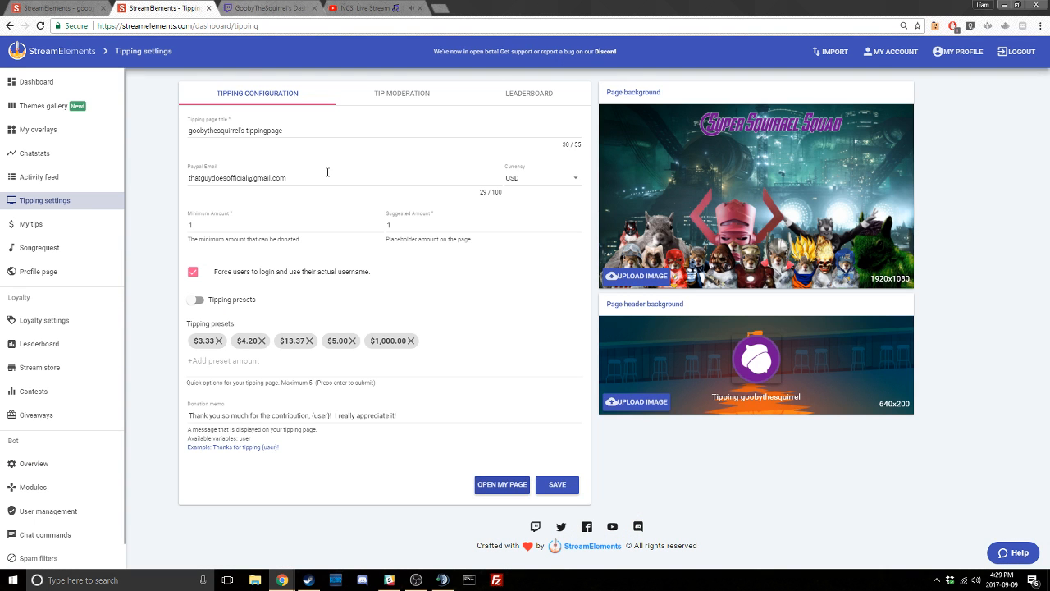
left_click_drag(350, 178, 161, 179)
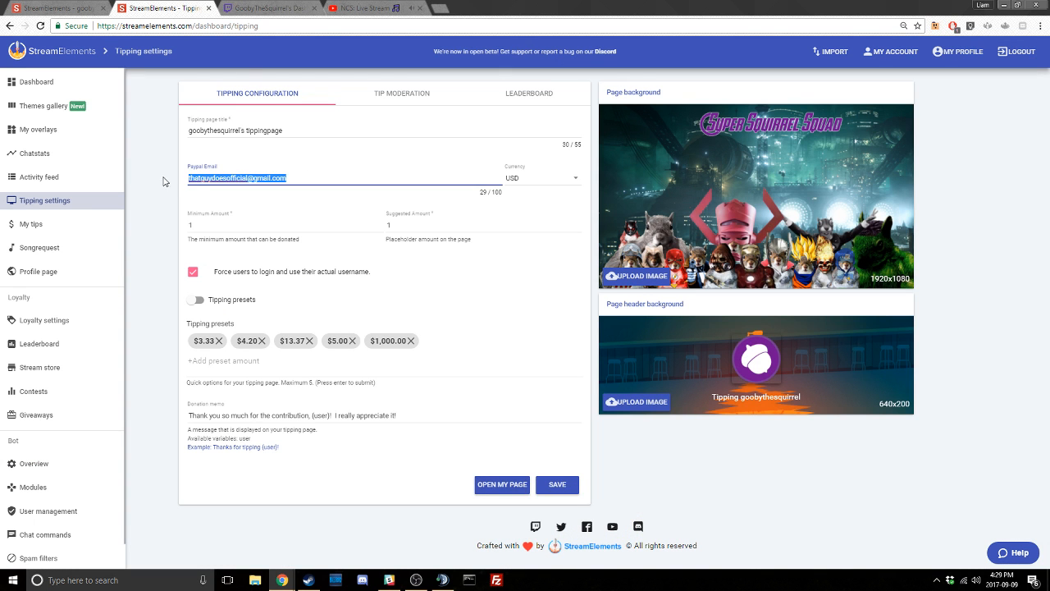
left_click(210, 178)
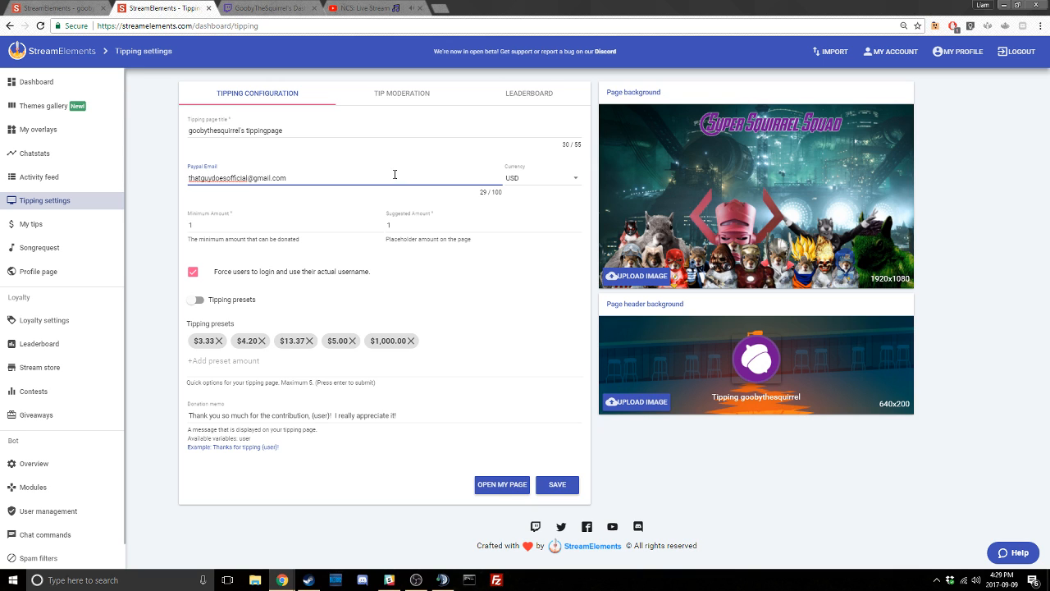
Step: Return to the overlay editor and move the AlertBox slightly upward on the canvas
left_click(58, 7)
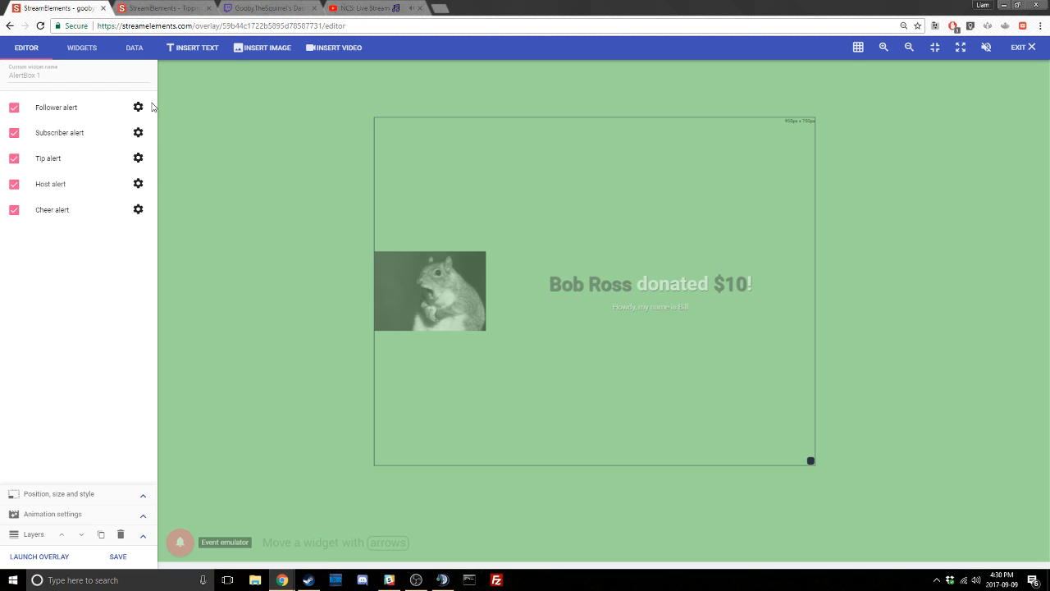
left_click(54, 77)
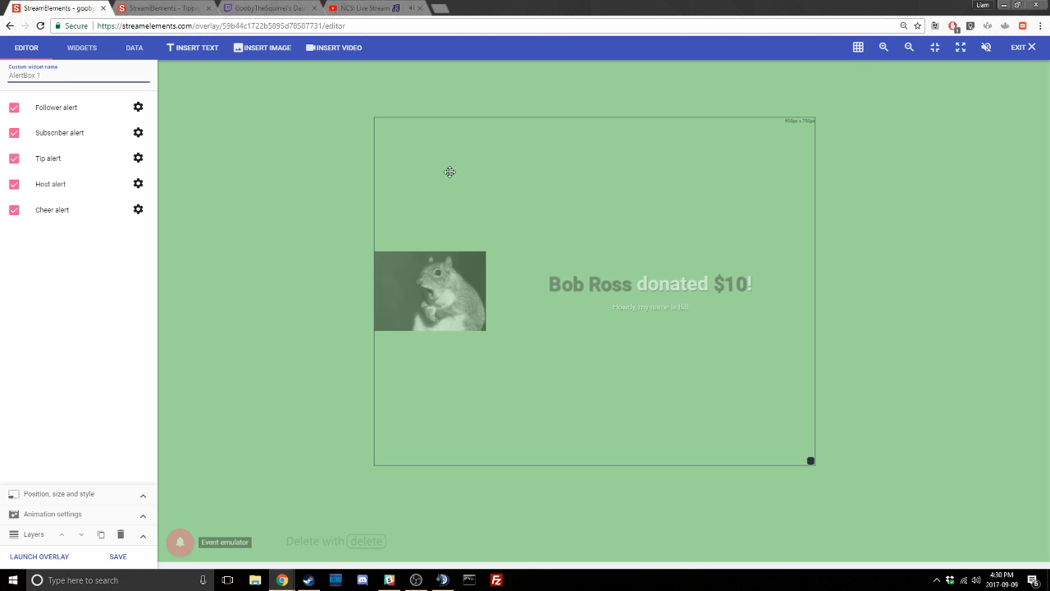
left_click_drag(628, 407, 627, 391)
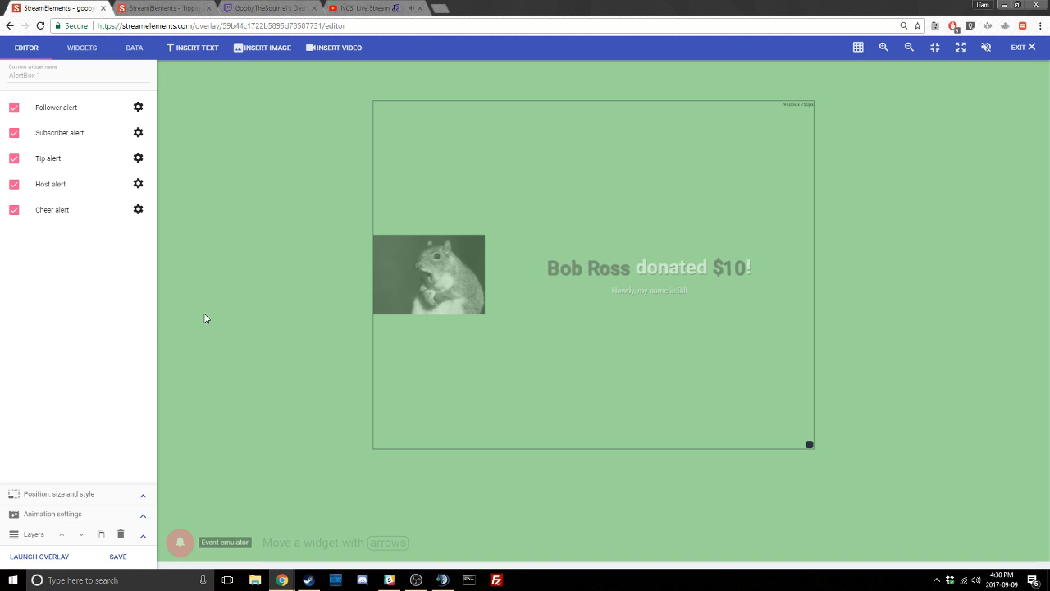
Step: Disable the AlertBox's subscriber and cheer alerts, leaving the follower alert settings closed
left_click(138, 107)
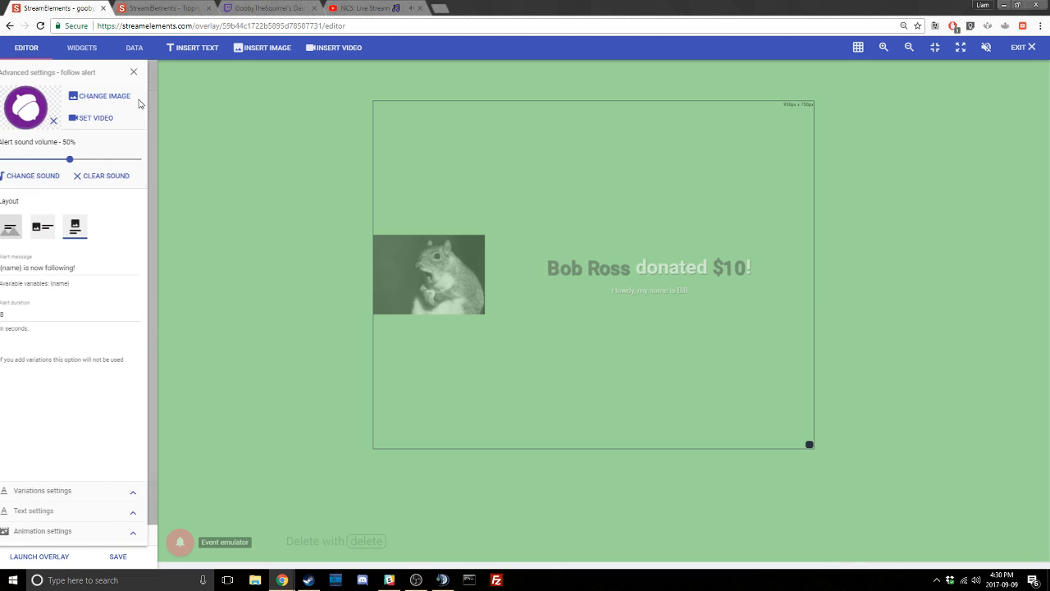
left_click(140, 82)
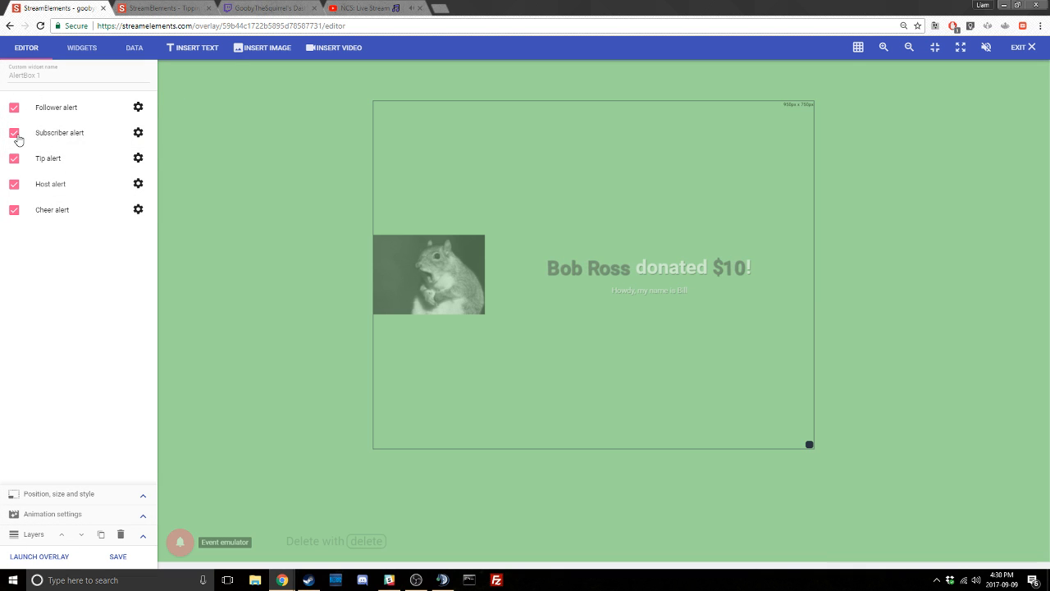
left_click(14, 133)
left_click(15, 210)
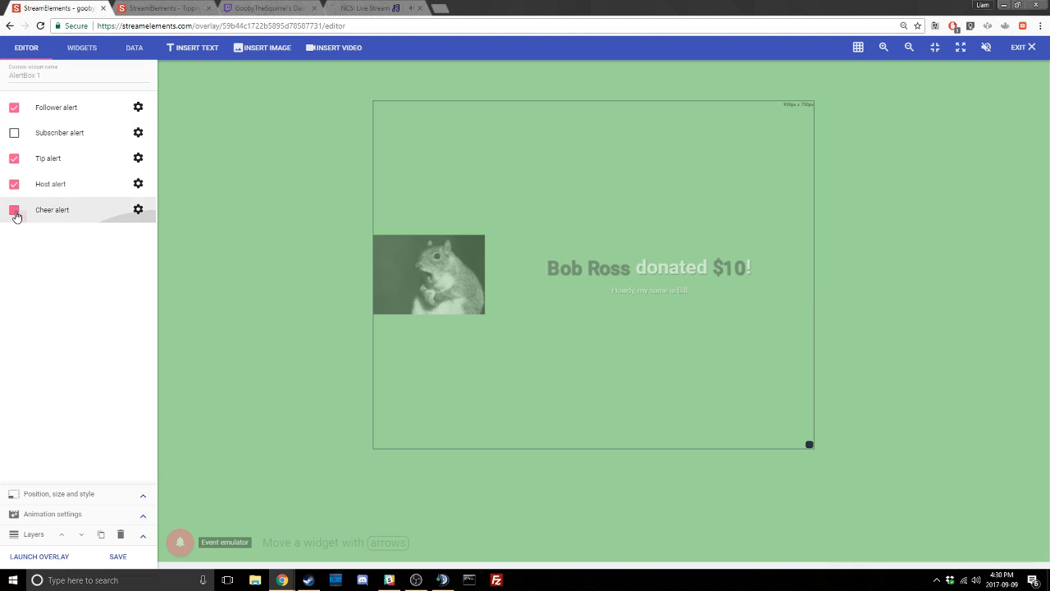
Step: Change the host alert's image to the colour-bar television picture and close the video library without choosing a video
left_click(139, 186)
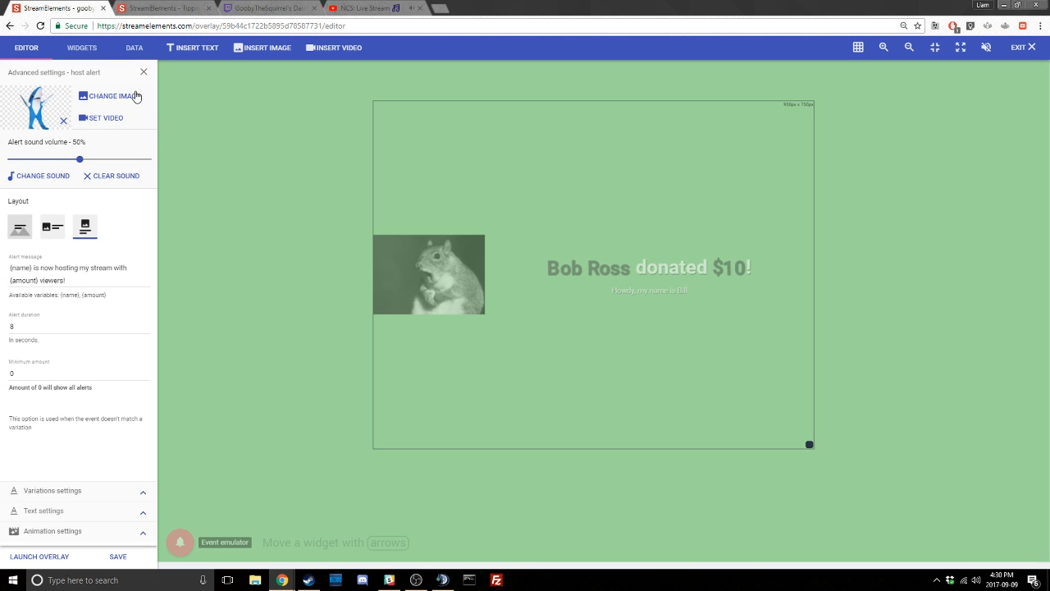
left_click(132, 96)
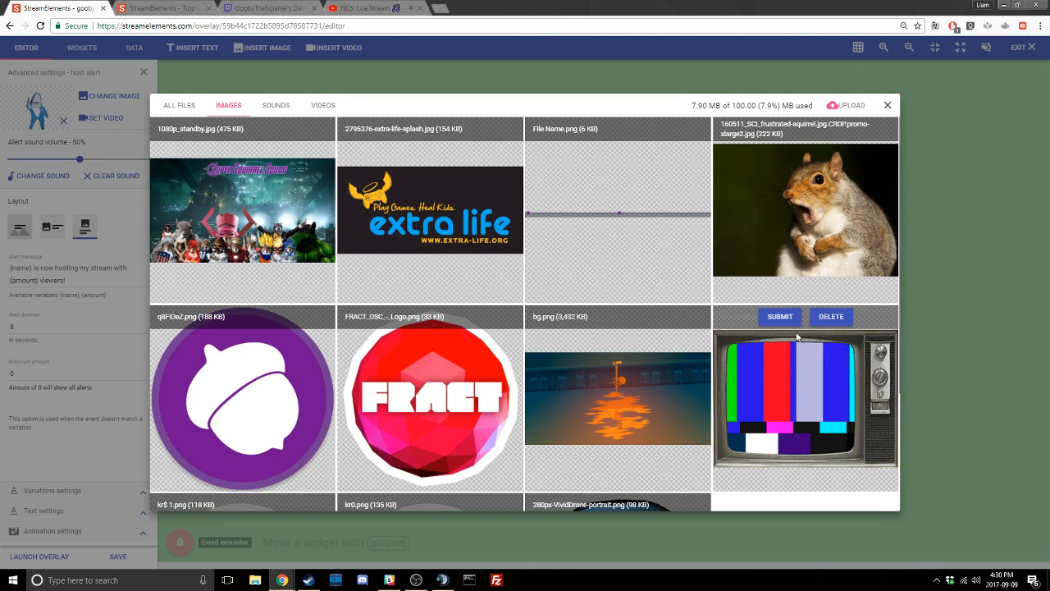
left_click(778, 315)
left_click(105, 117)
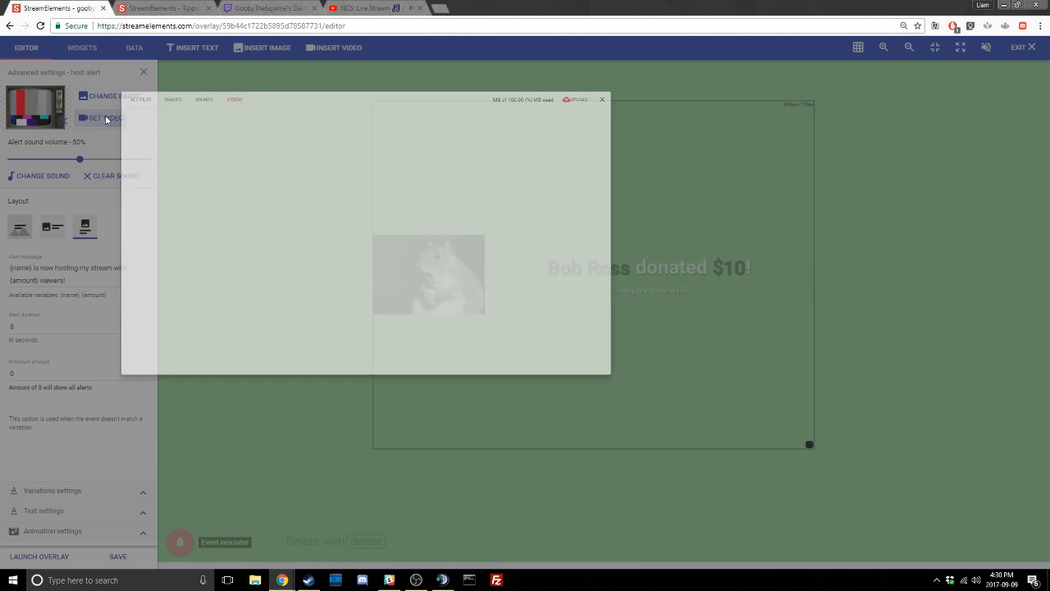
left_click(887, 105)
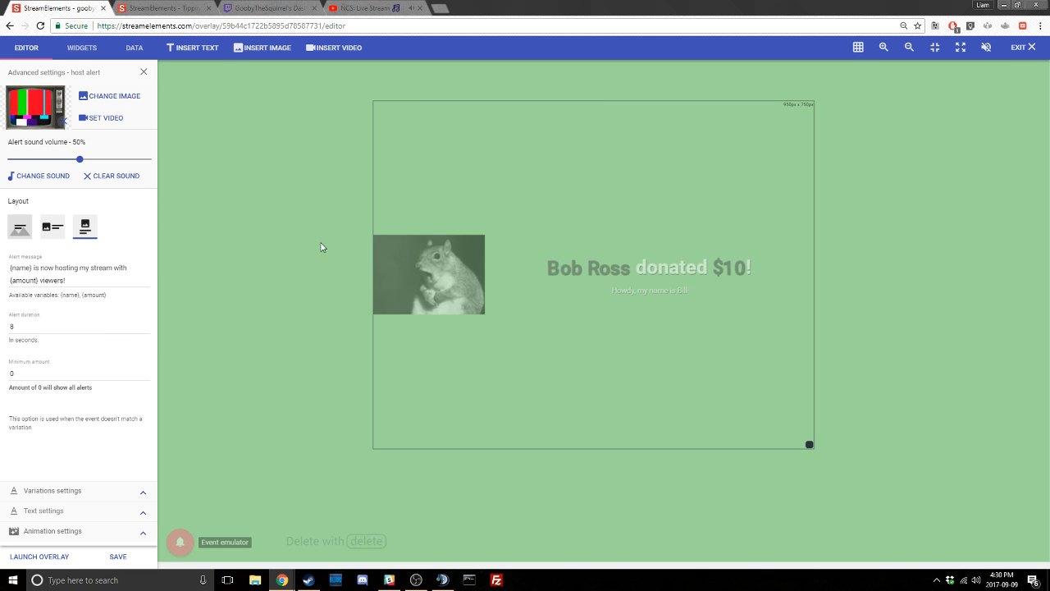
left_click(43, 171)
left_click(43, 174)
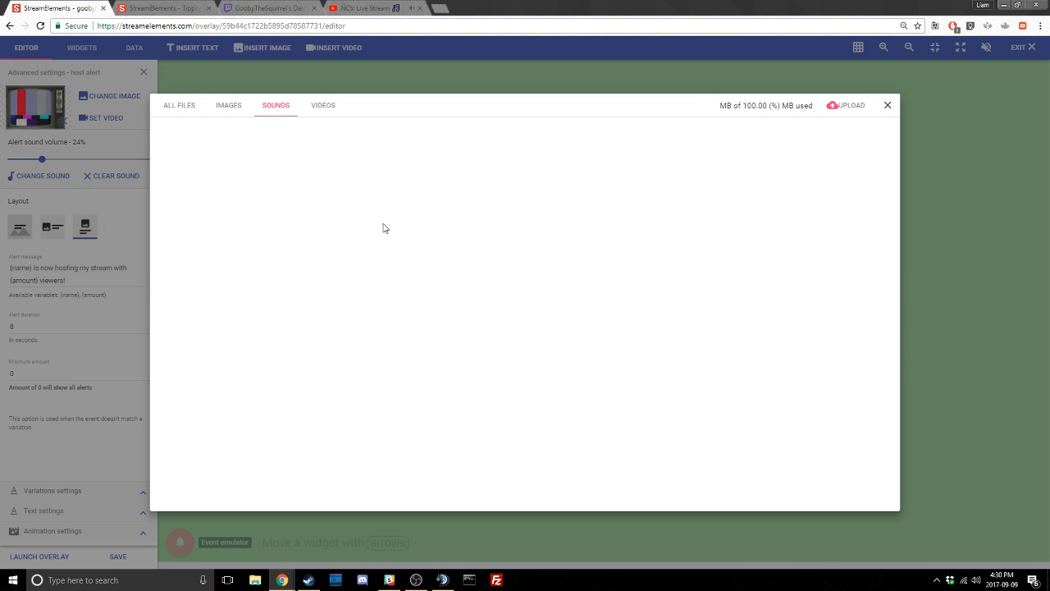
mouse_move(432, 194)
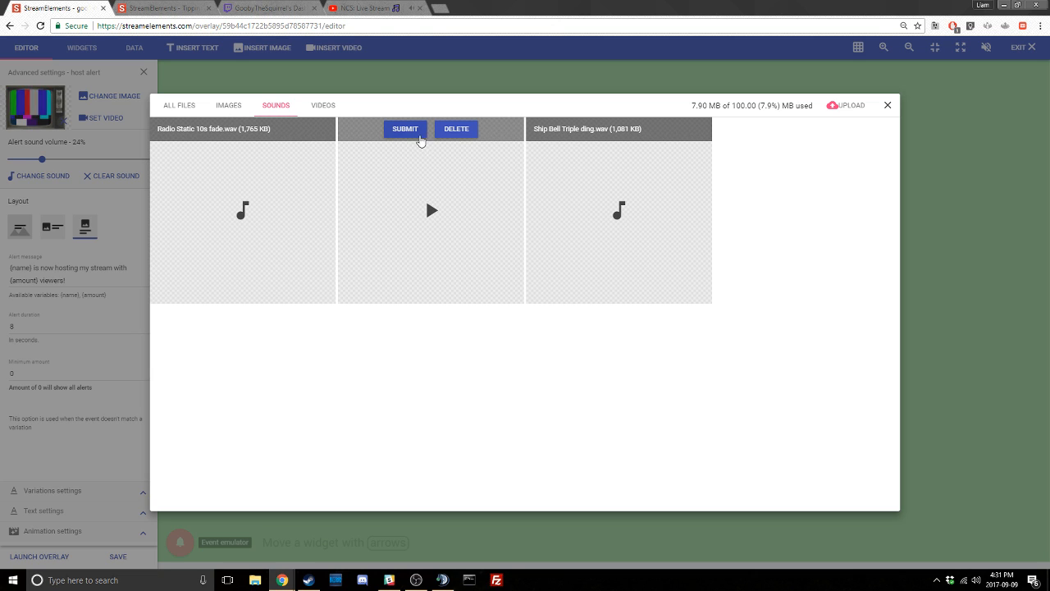
mouse_move(637, 222)
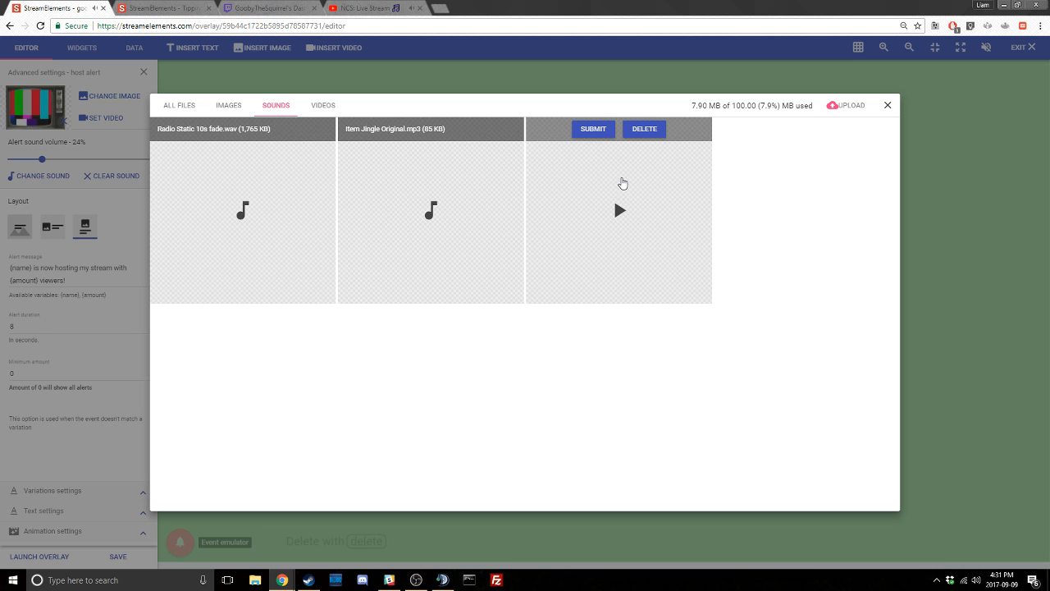
left_click(887, 106)
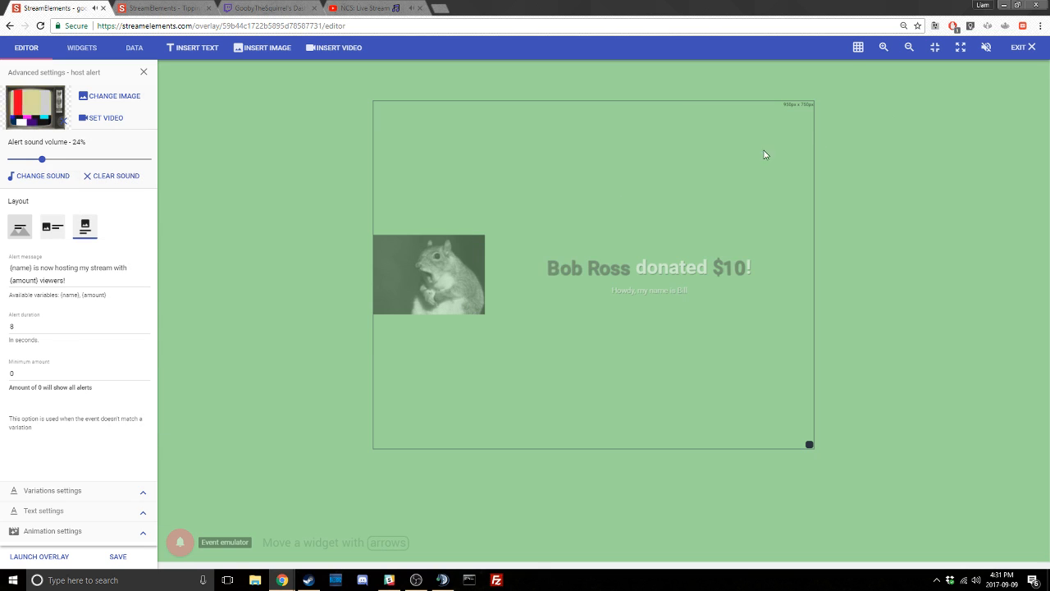
Step: Set the host alert's sound volume to 49% and its sound to Radio Static 10s fade.wav, and close its advanced settings
left_click(78, 159)
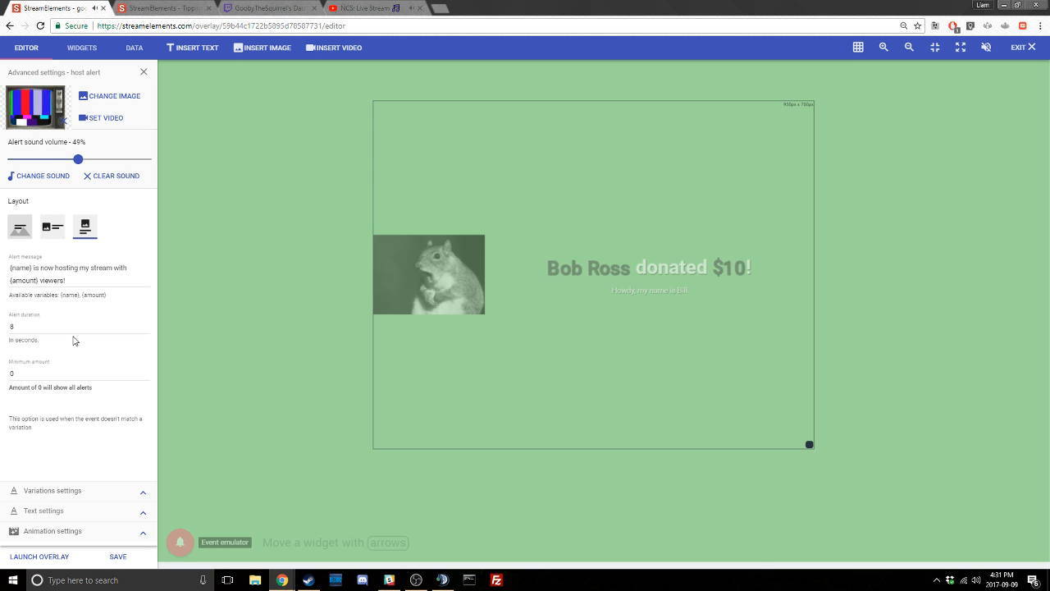
left_click(24, 177)
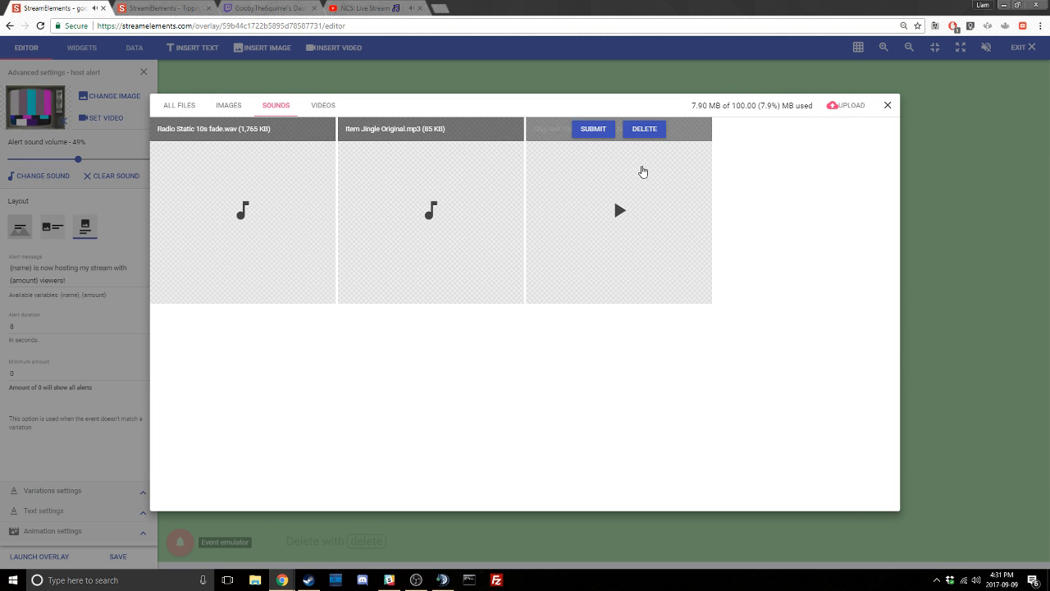
left_click(214, 129)
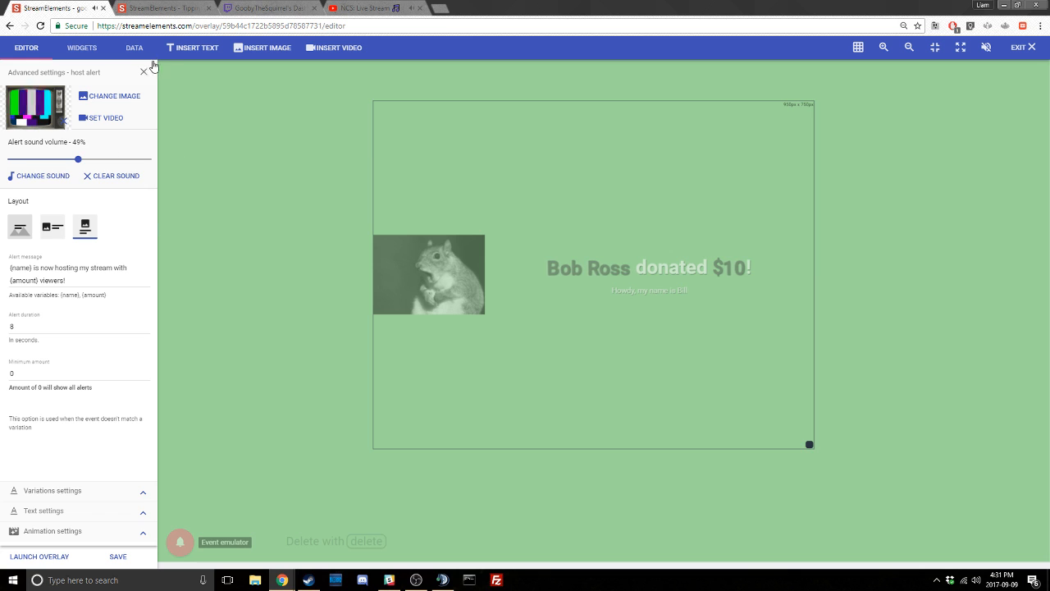
left_click(143, 72)
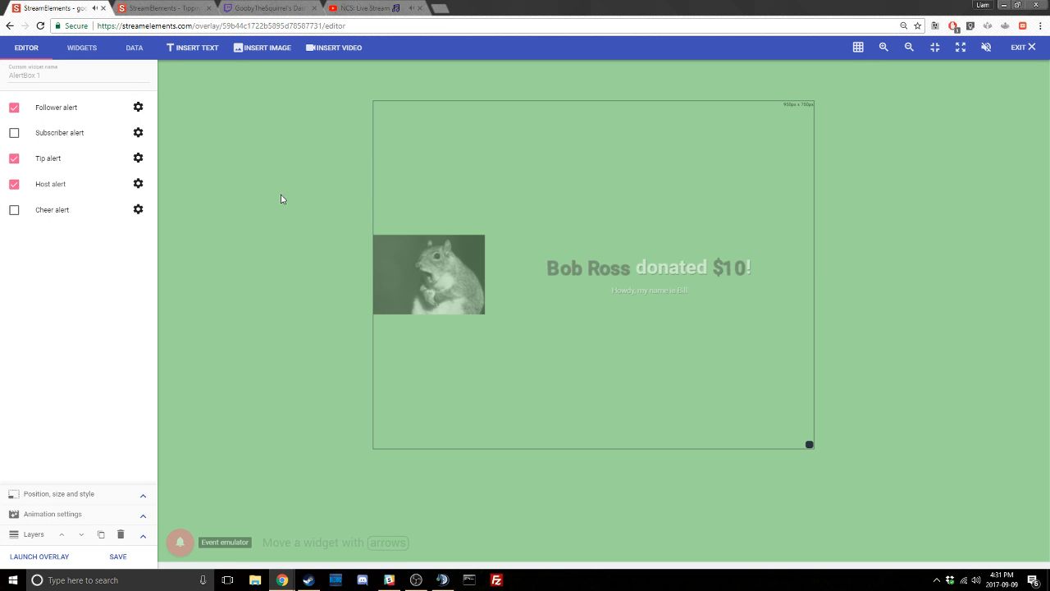
Step: Try out a Recent followers widget placed above the AlertBox, and delete it from the overlay
left_click(82, 48)
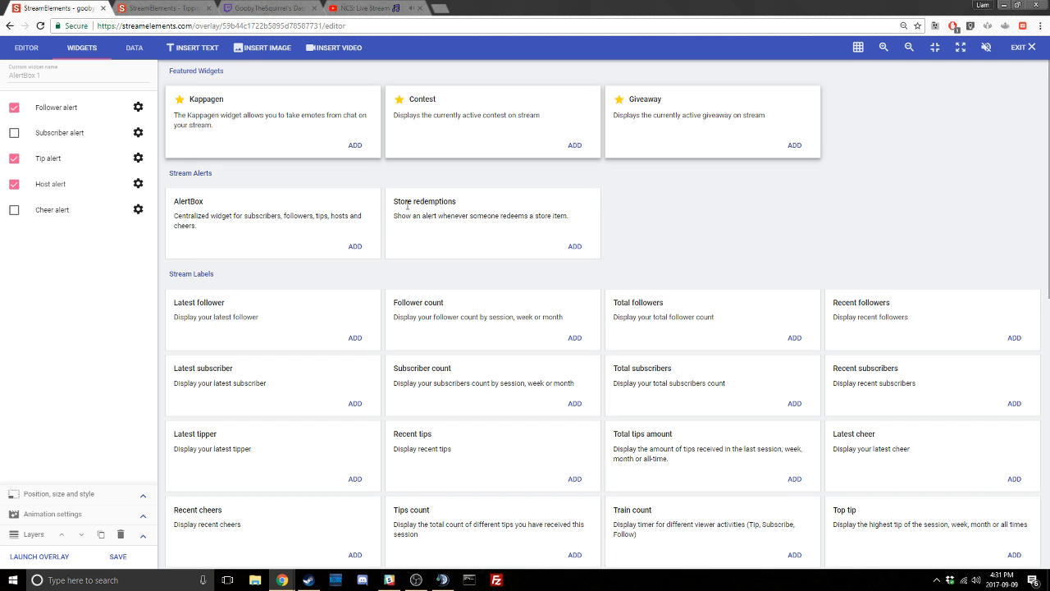
scroll(638, 241, "down", 2)
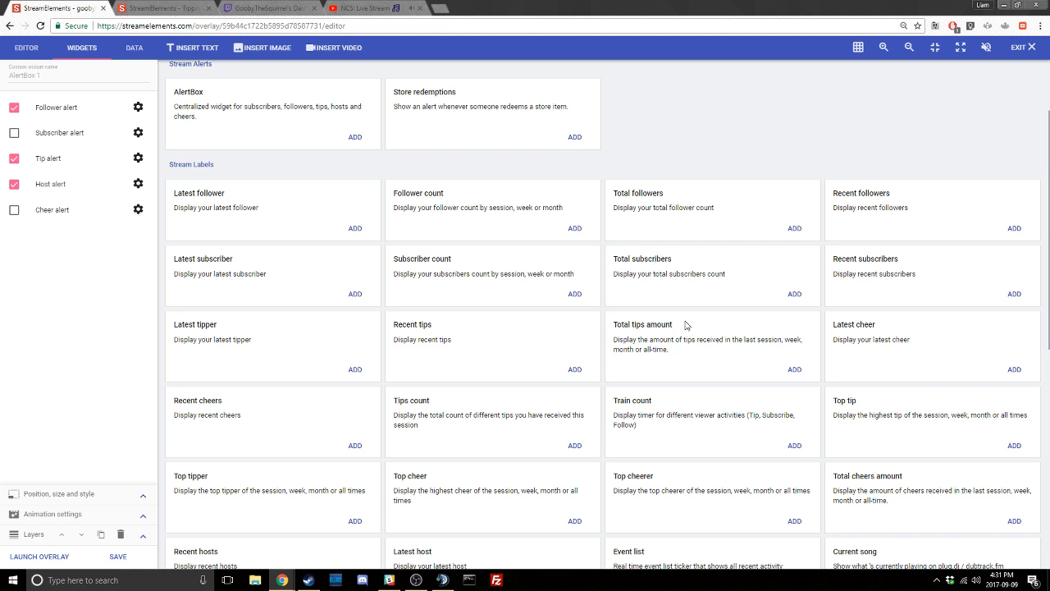
scroll(686, 325, "down", 2)
scroll(317, 364, "up", 4)
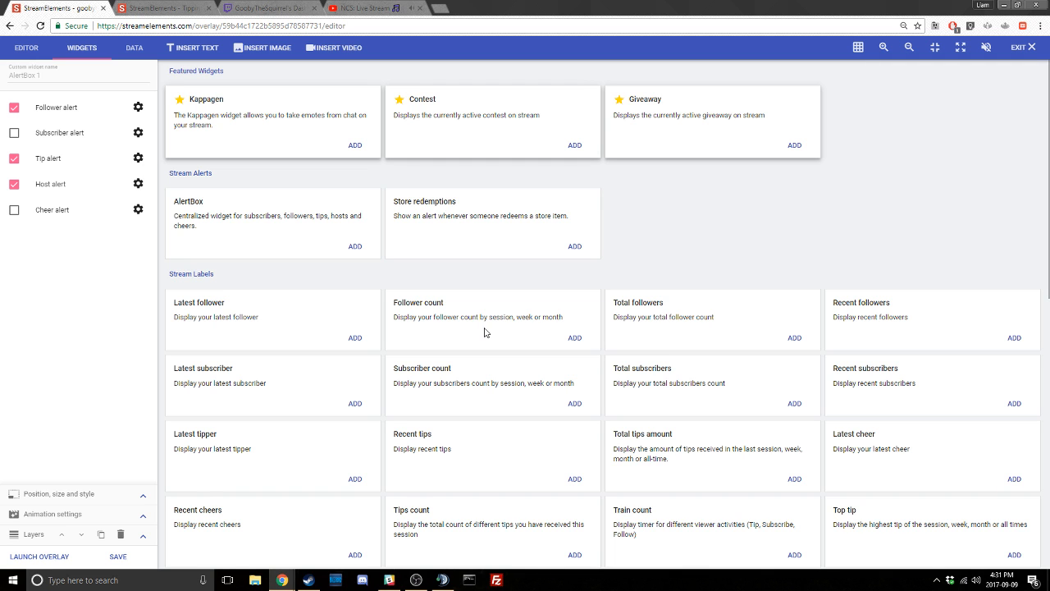
scroll(679, 297, "down", 2)
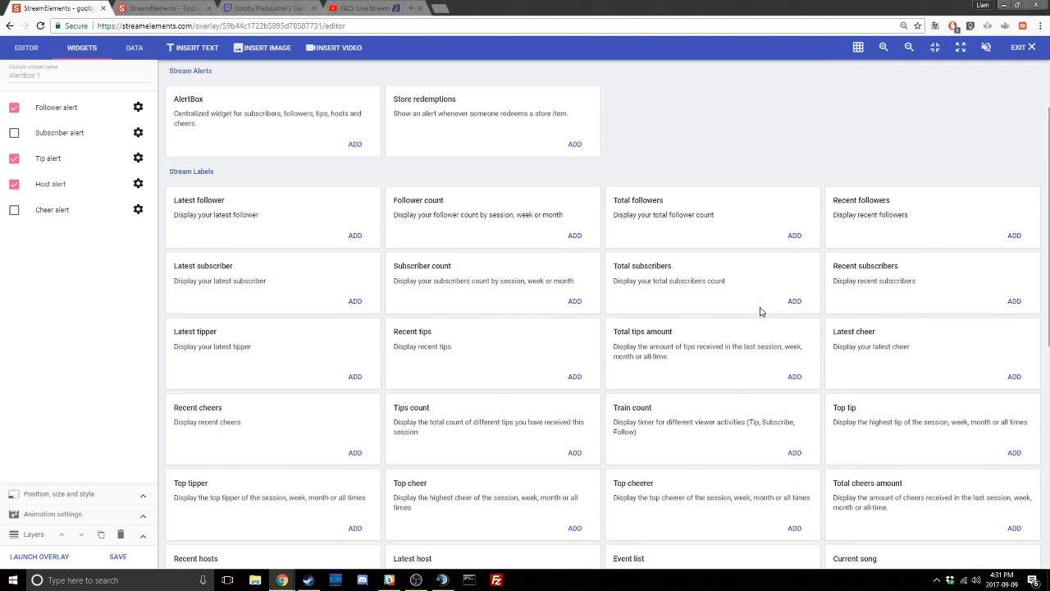
left_click(1018, 229)
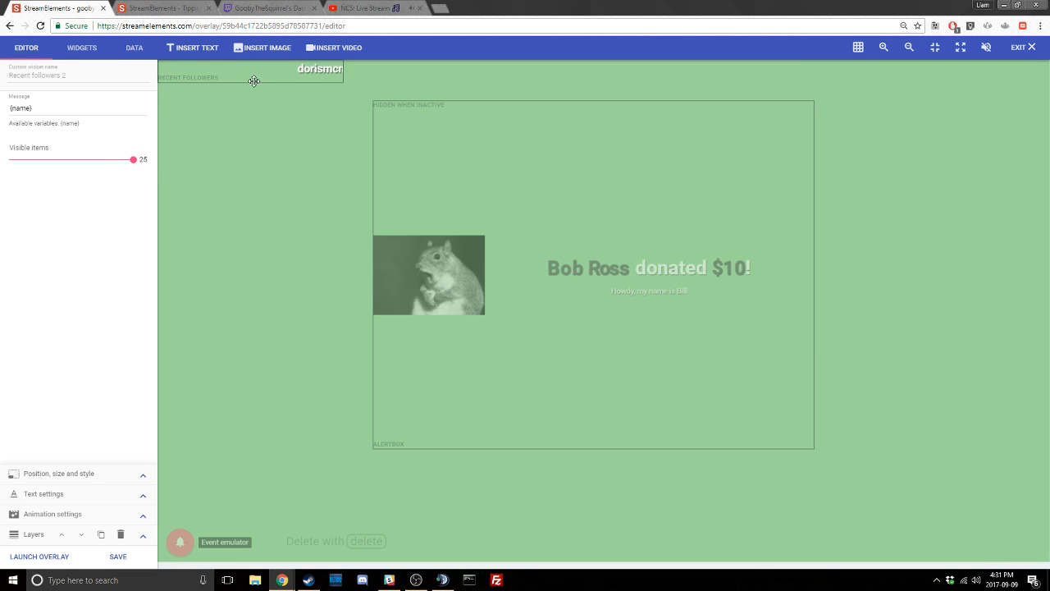
left_click_drag(254, 78, 593, 85)
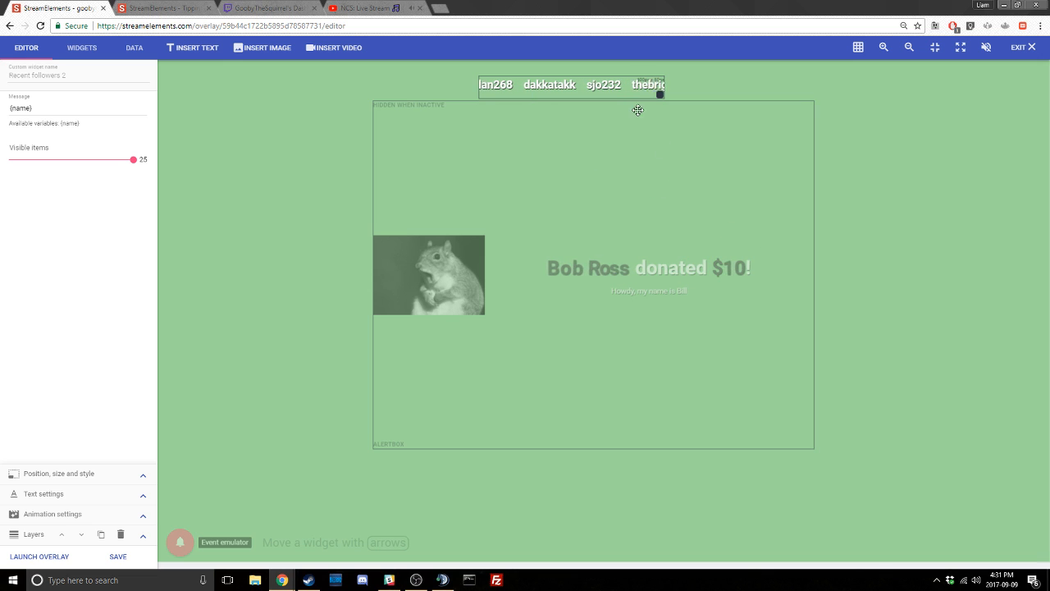
key("Delete")
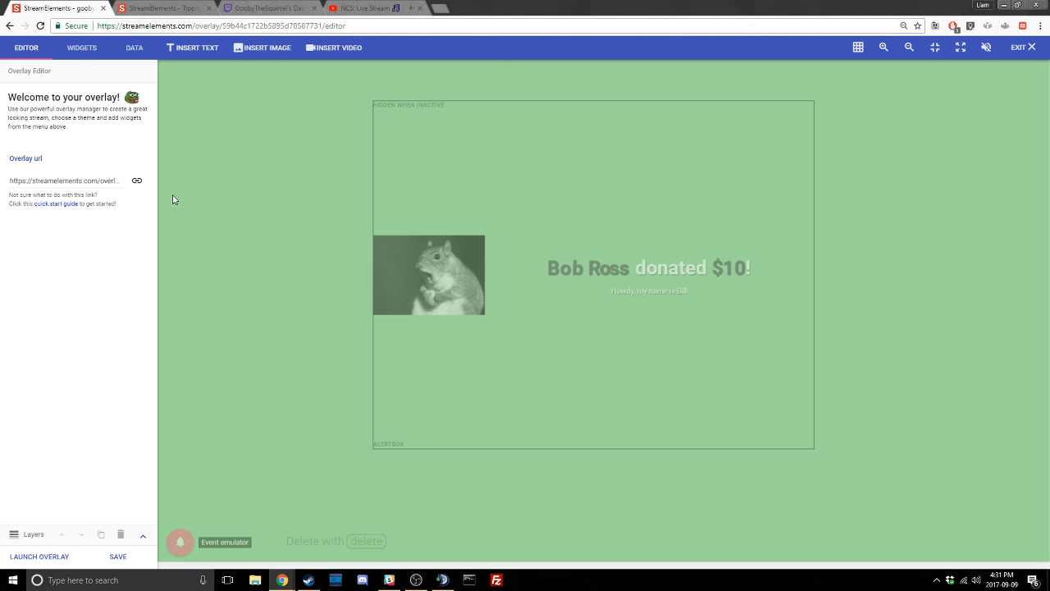
Step: Add an Event list widget and place it just left of the AlertBox, with its maximum events at 4
left_click(69, 49)
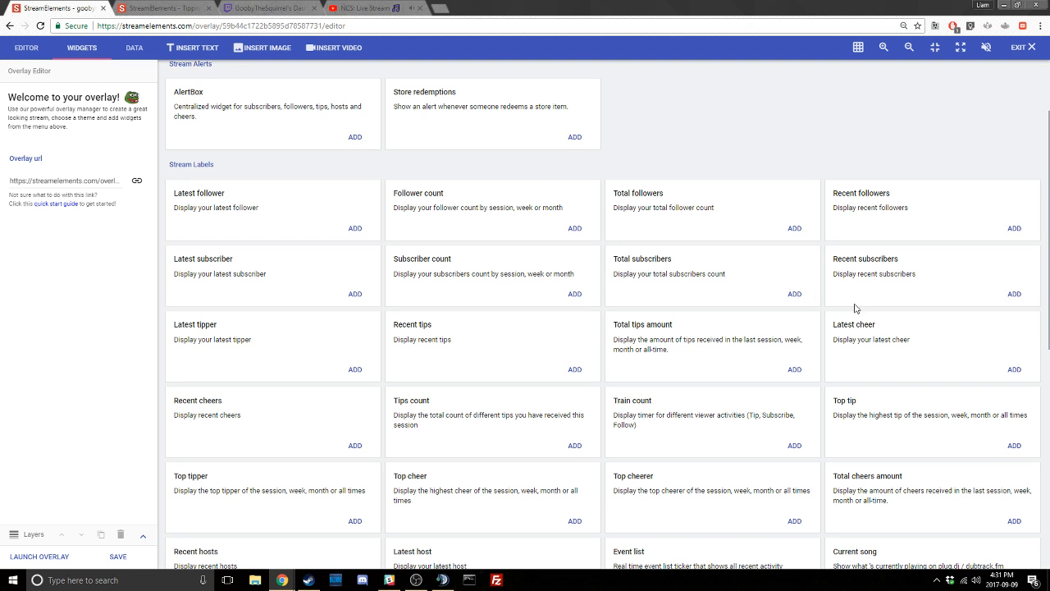
scroll(538, 438, "down", 3)
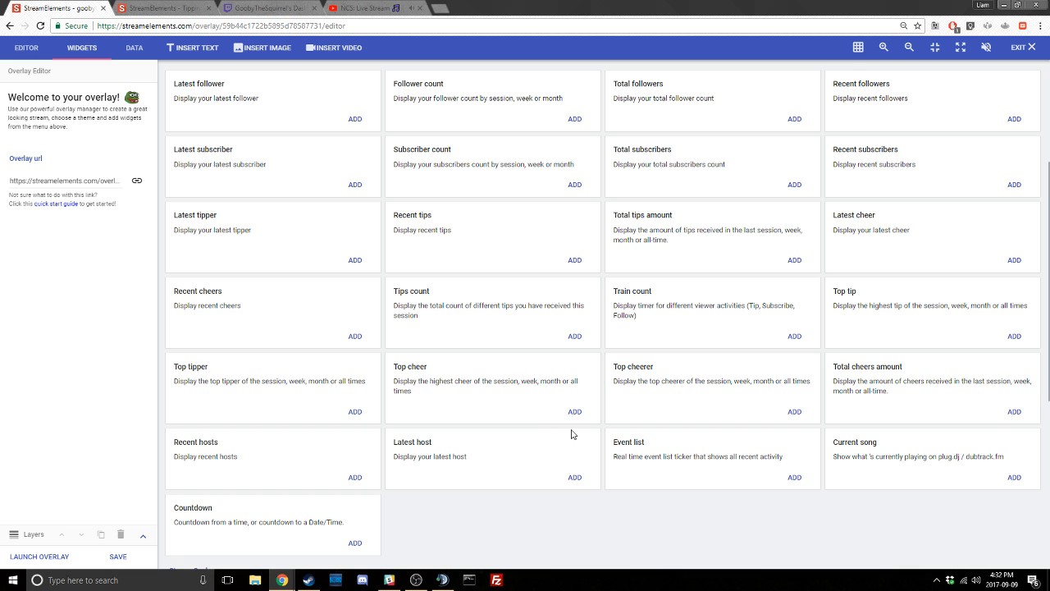
scroll(472, 410, "down", 3)
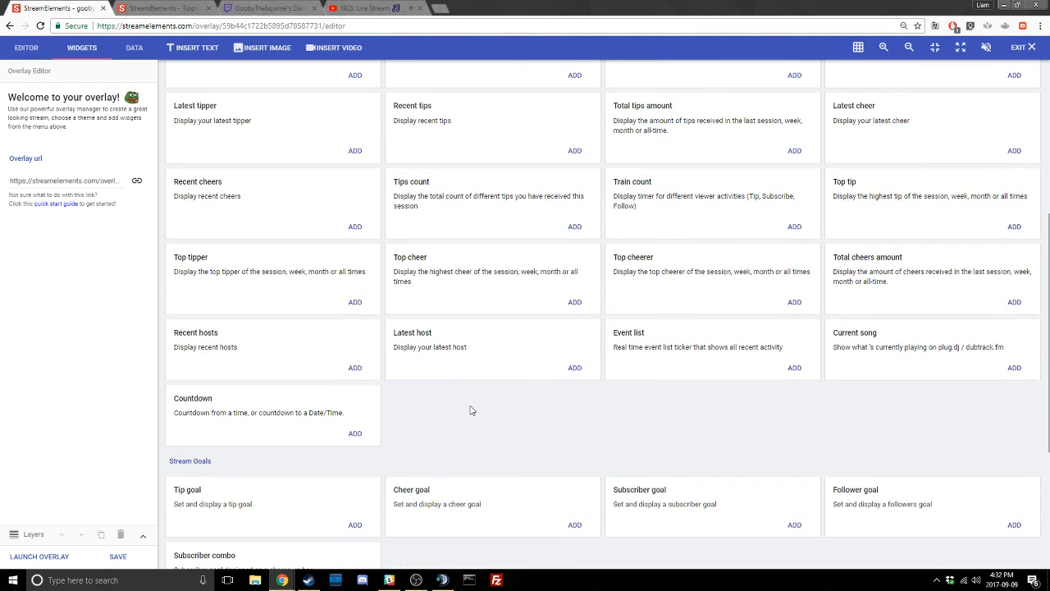
left_click(792, 368)
left_click_drag(242, 136, 285, 253)
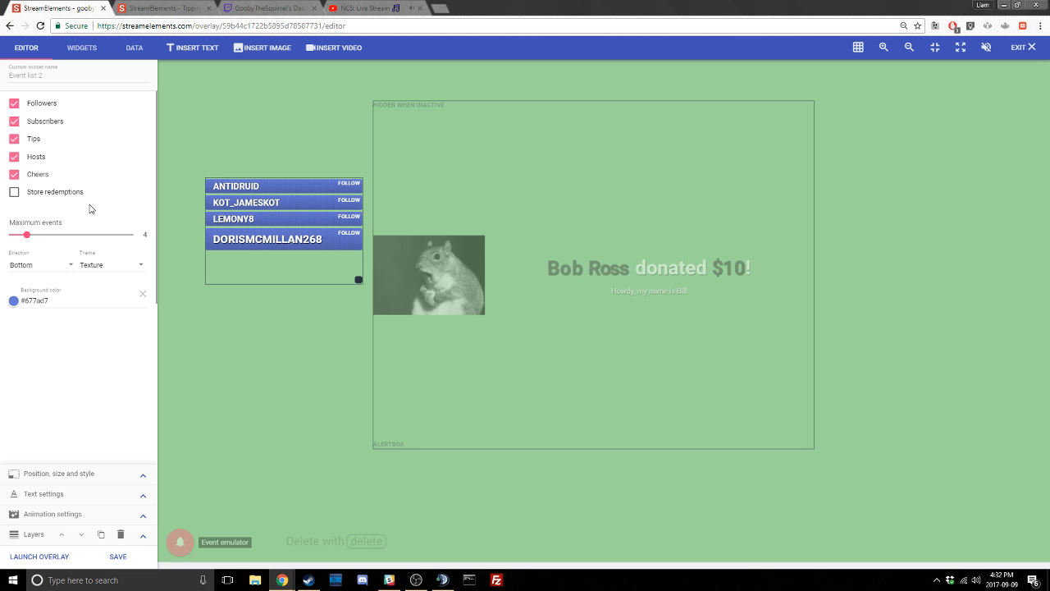
mouse_move(30, 238)
left_mouse_down()
mouse_move(138, 236)
mouse_move(8, 236)
mouse_move(32, 240)
left_mouse_up()
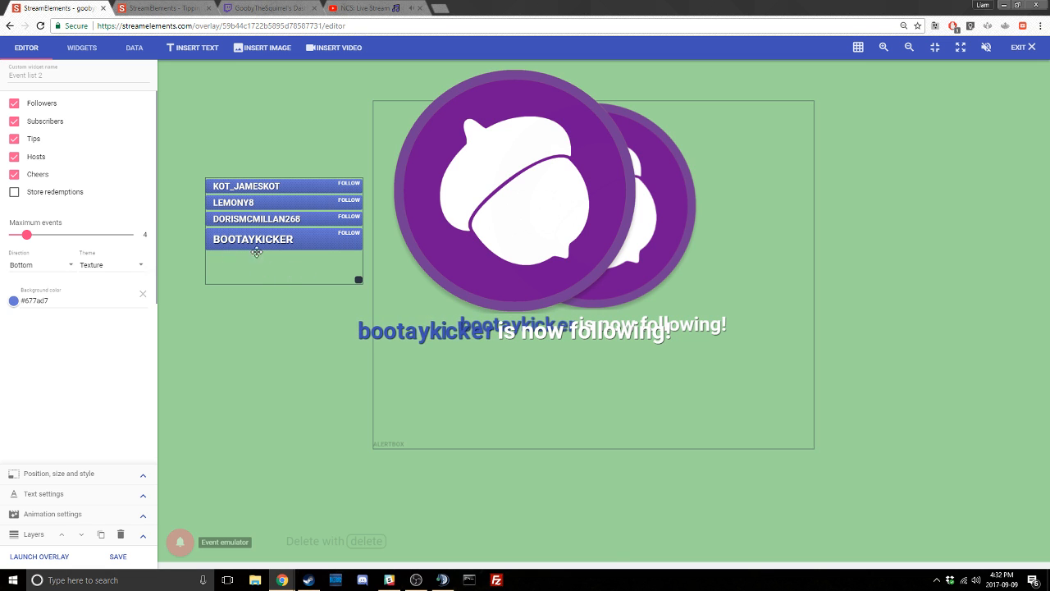
Step: Save the overlay and move the Event list widget slightly down and to the left on the canvas
left_click(118, 556)
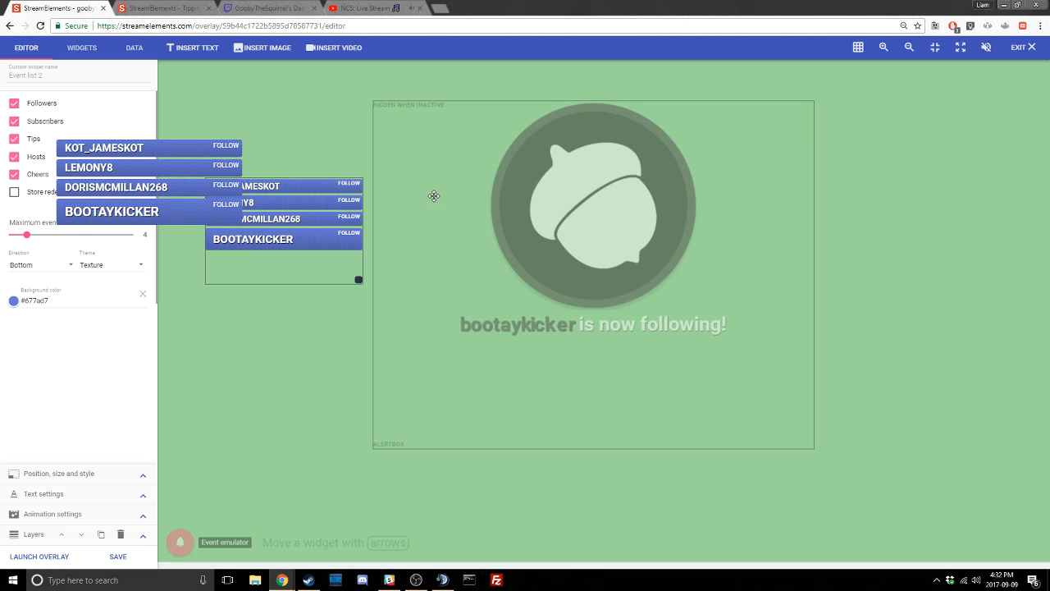
left_click_drag(304, 233, 284, 255)
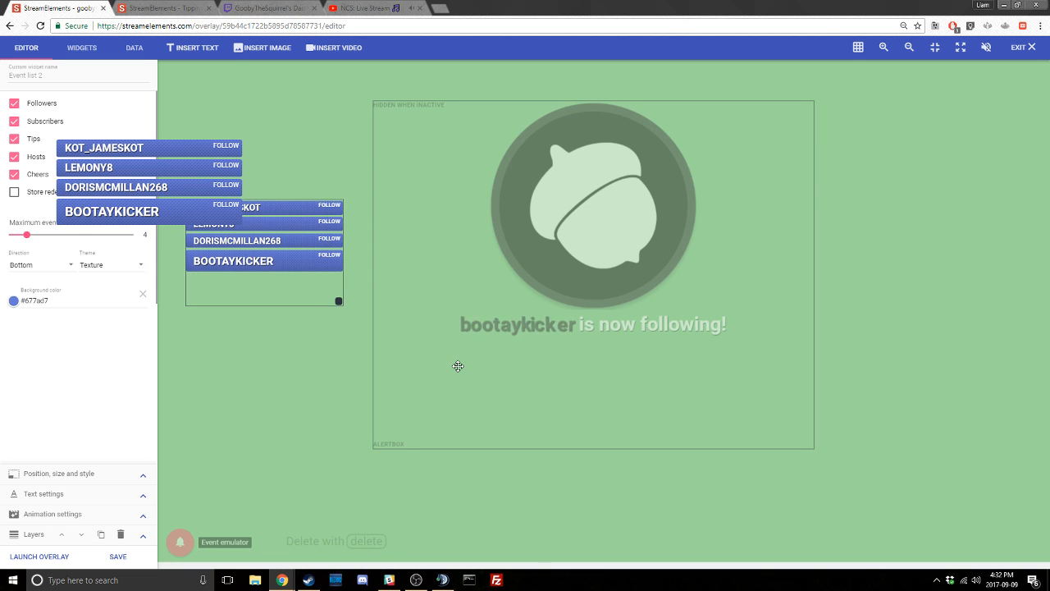
Step: Set the Event list's background color to #711091 and its theme to Diagonal stripes
left_click(42, 301)
double_click(64, 302)
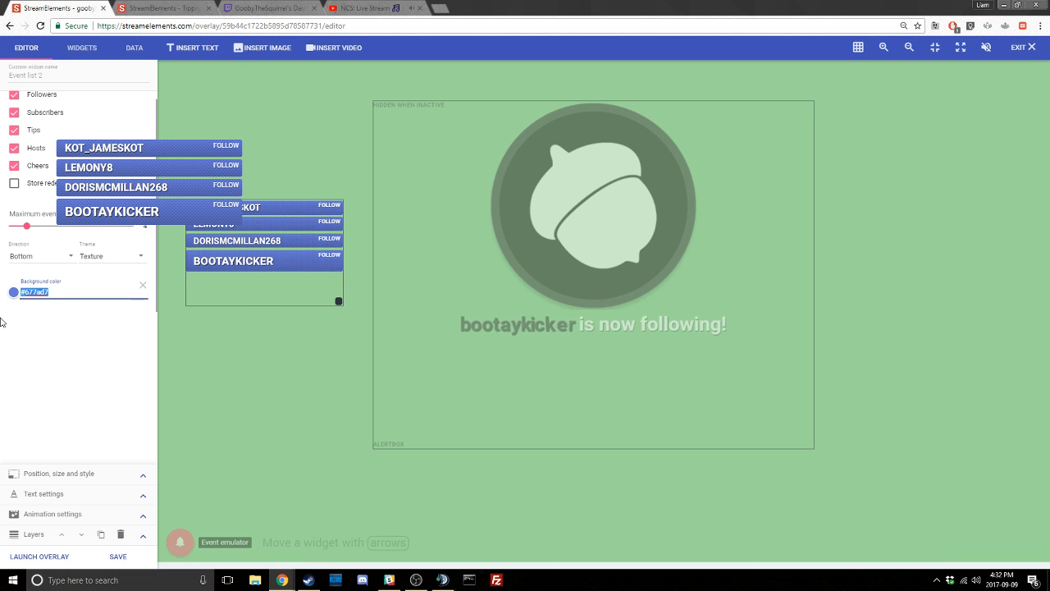
key("BackSpace")
type("711091")
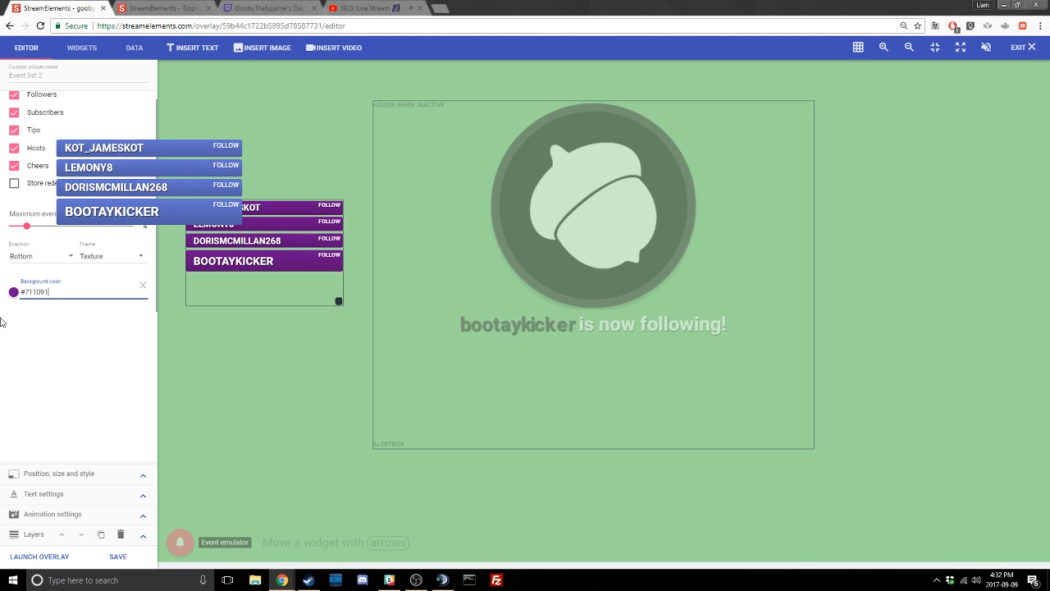
left_click(153, 361)
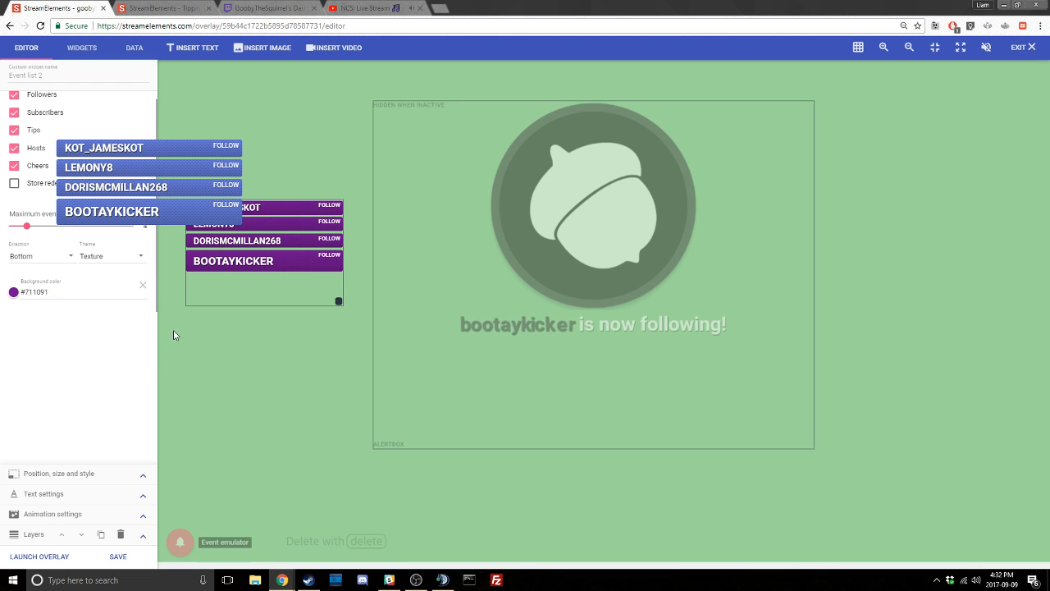
left_click(129, 258)
left_click(129, 282)
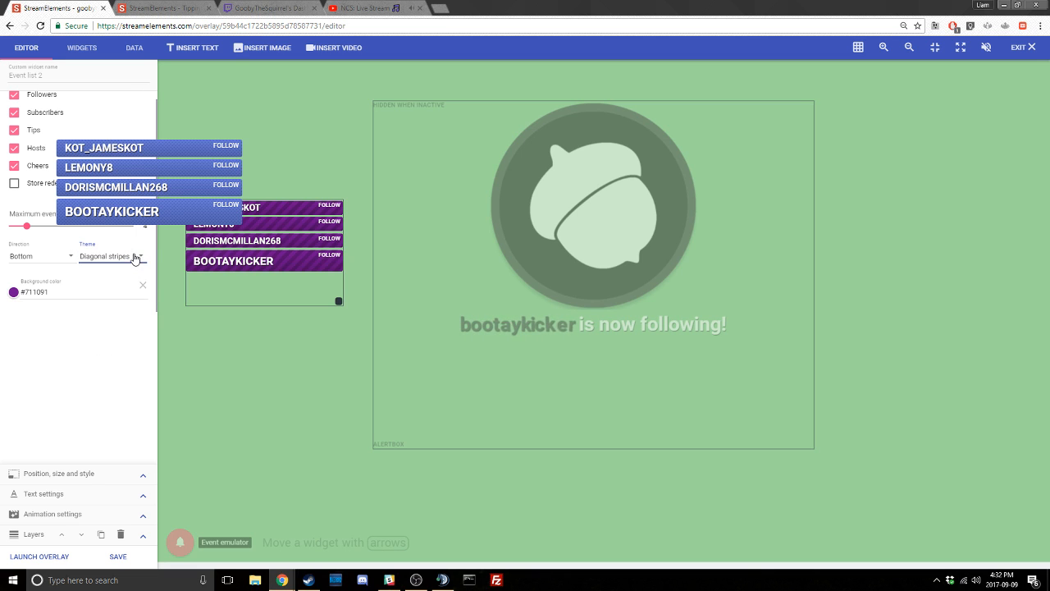
Step: Look over the event emulator's choices, including the amounts for an emulated cheer event
left_click(179, 542)
mouse_move(179, 542)
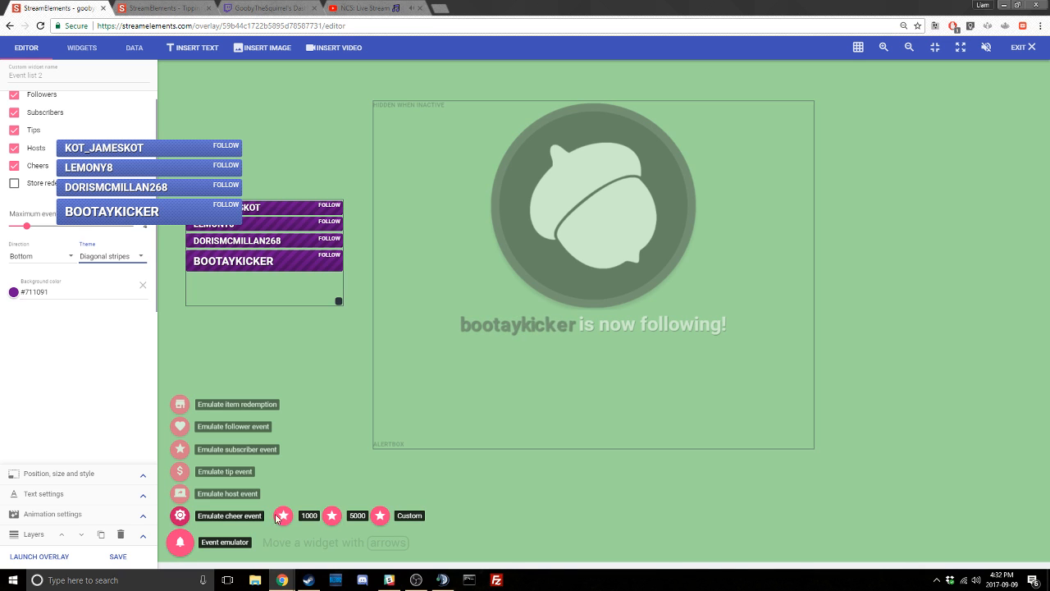
scroll(32, 199, "up", 1)
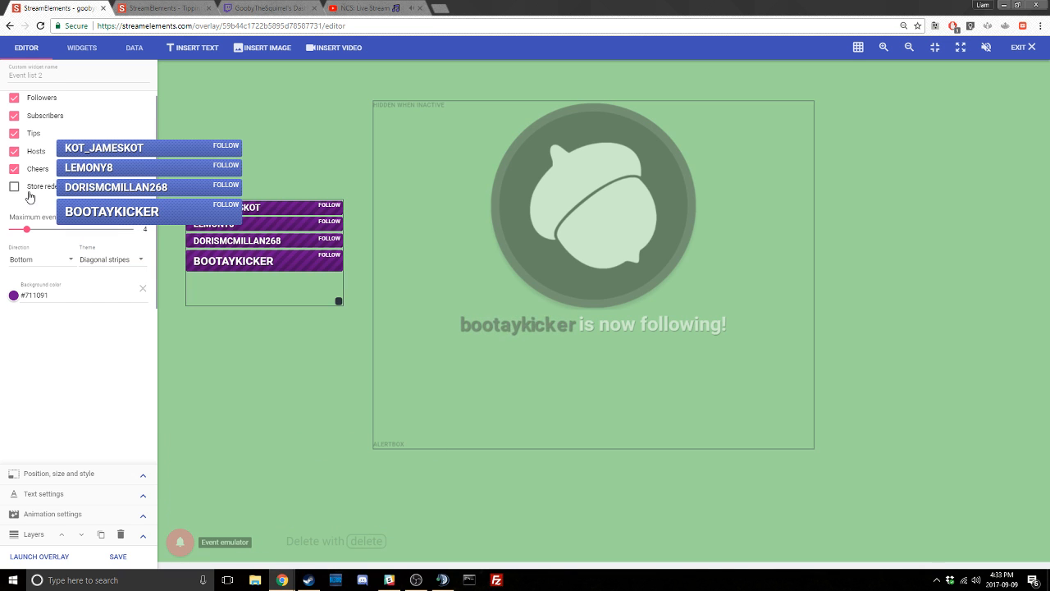
Step: Add a Countdown widget, place it just right of the AlertBox, and set its hours to 10
left_click(82, 48)
scroll(380, 336, "down", 3)
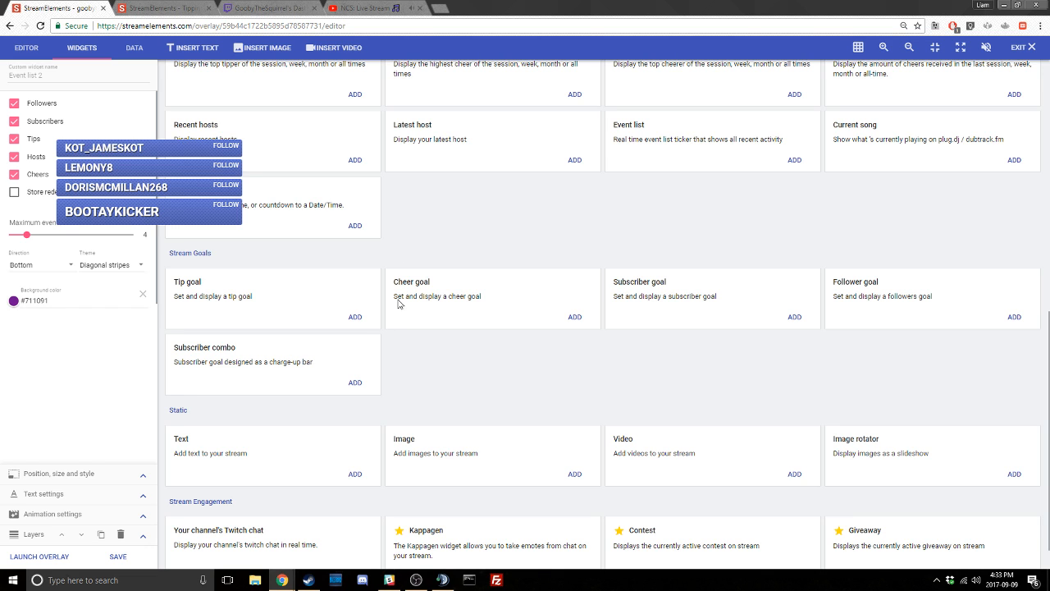
left_click(355, 225)
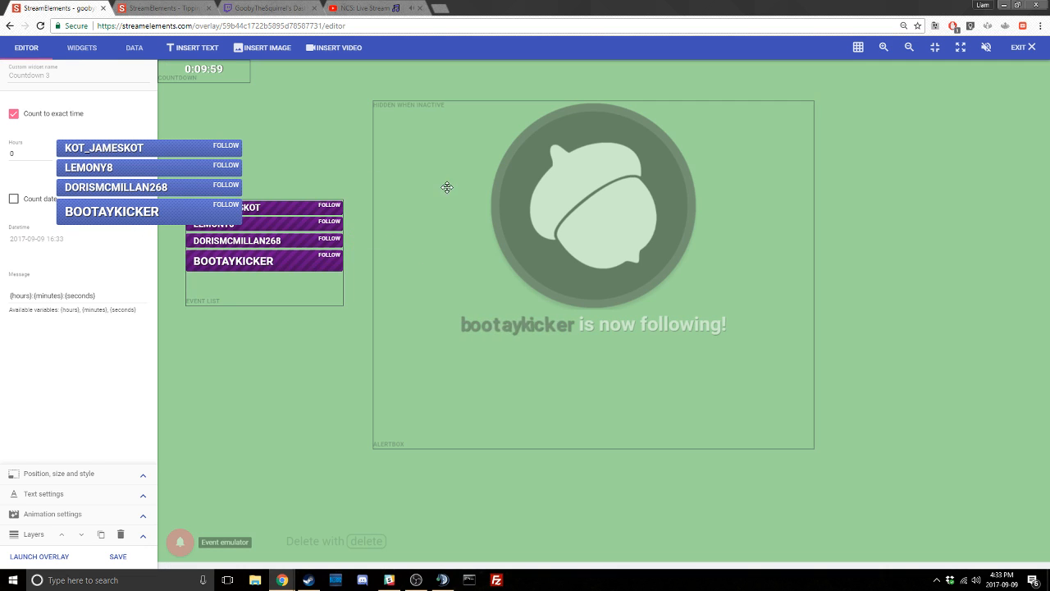
left_click_drag(205, 71, 874, 307)
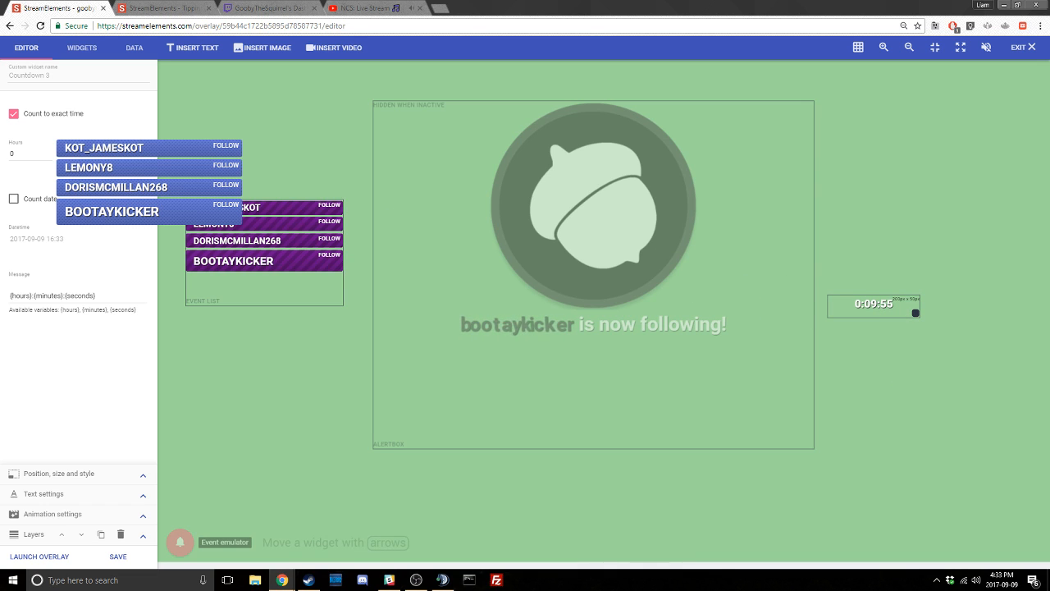
left_click(14, 152)
left_click(276, 437)
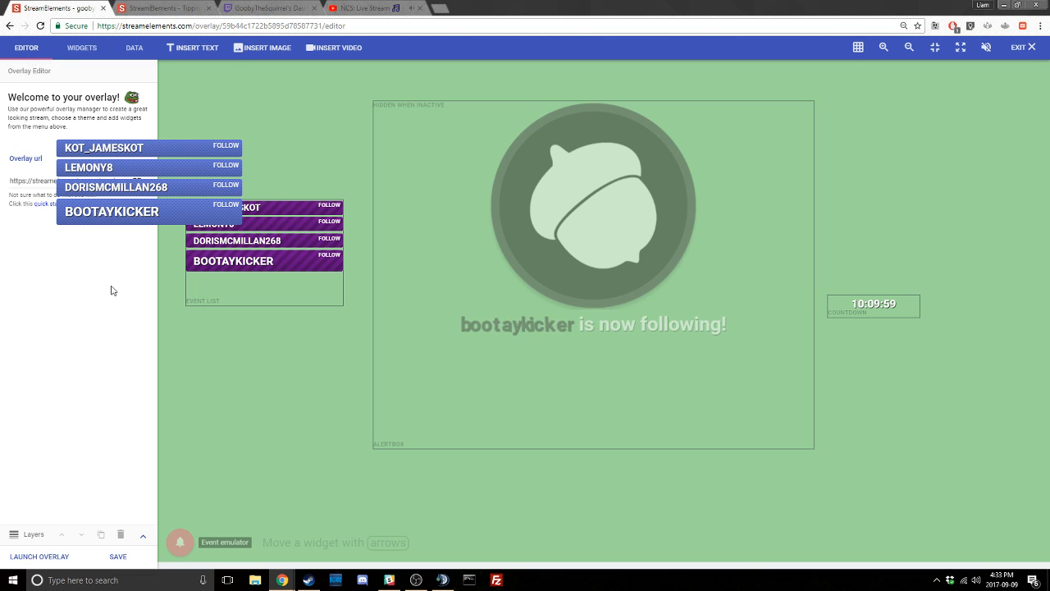
Step: Clear the Countdown widget's hours value and delete the widget from the overlay
left_click(894, 307)
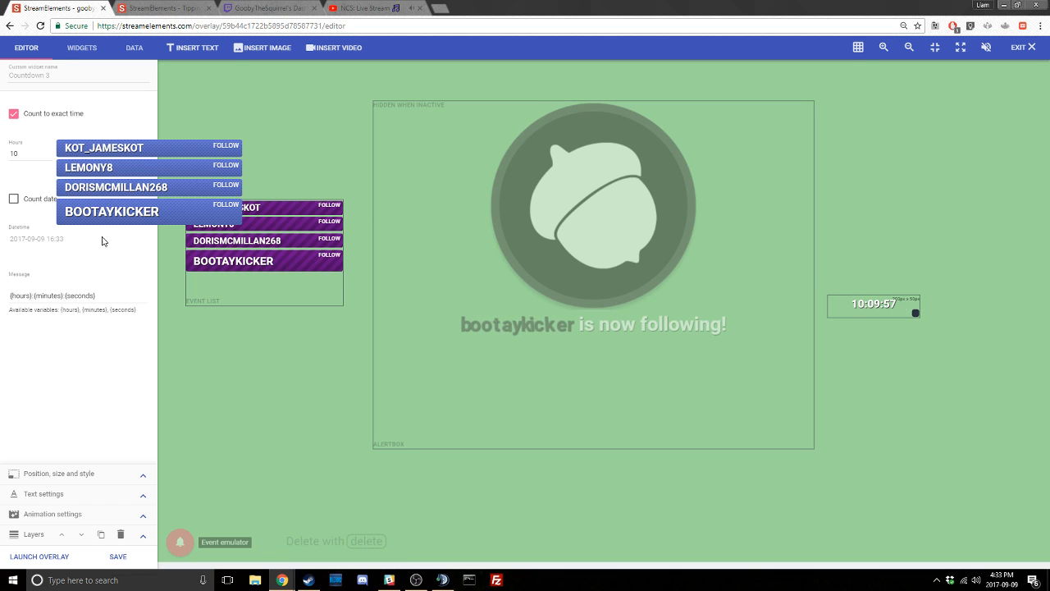
left_click_drag(23, 148, 2, 161)
left_click(266, 207)
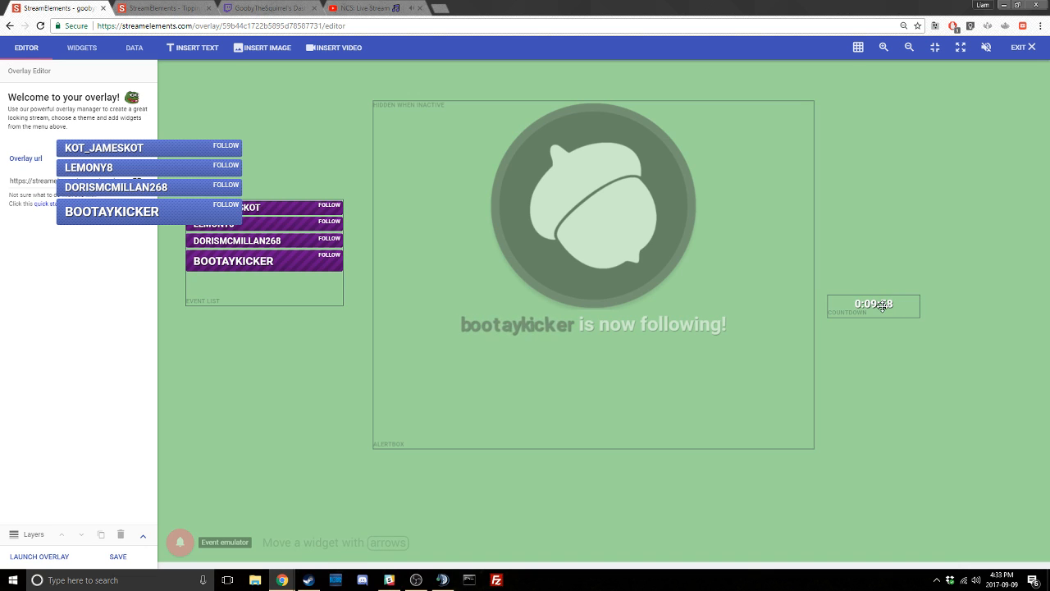
left_click(882, 306)
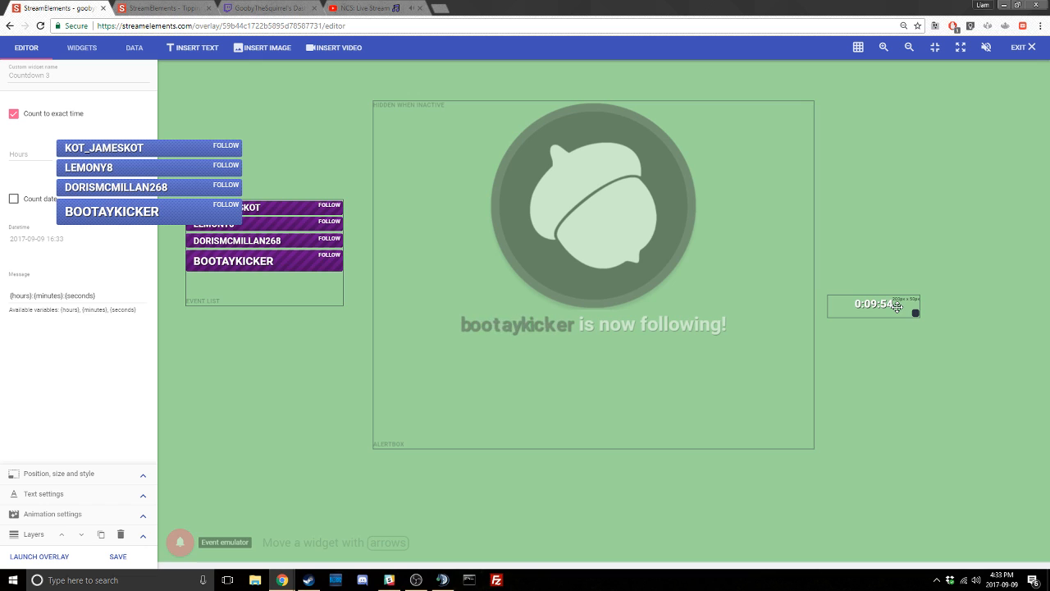
key("Delete")
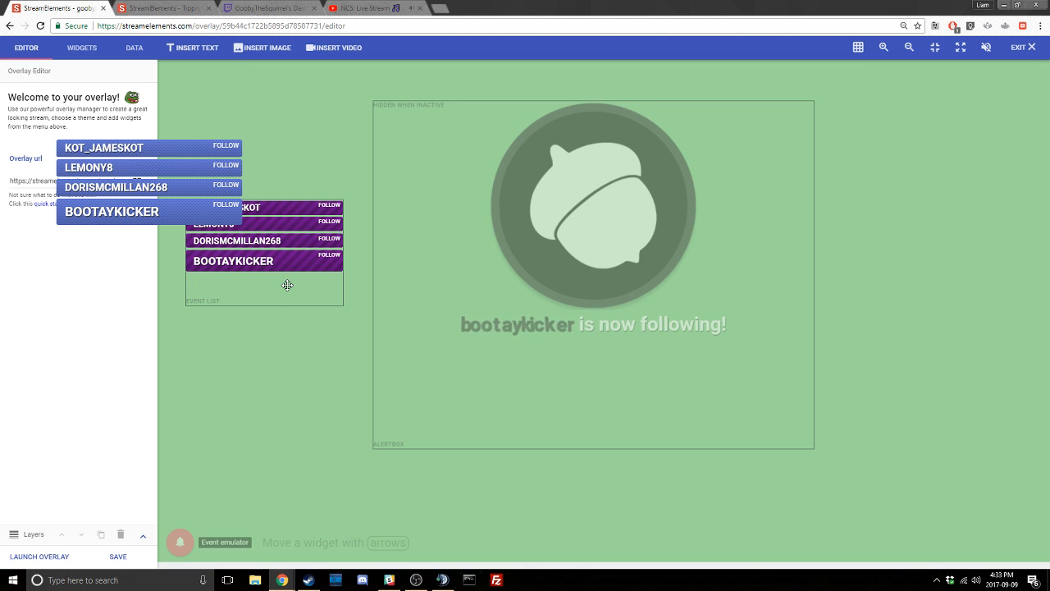
Step: Browse the widget library's stream labels, stream goals, static and stream engagement widgets
left_click(87, 46)
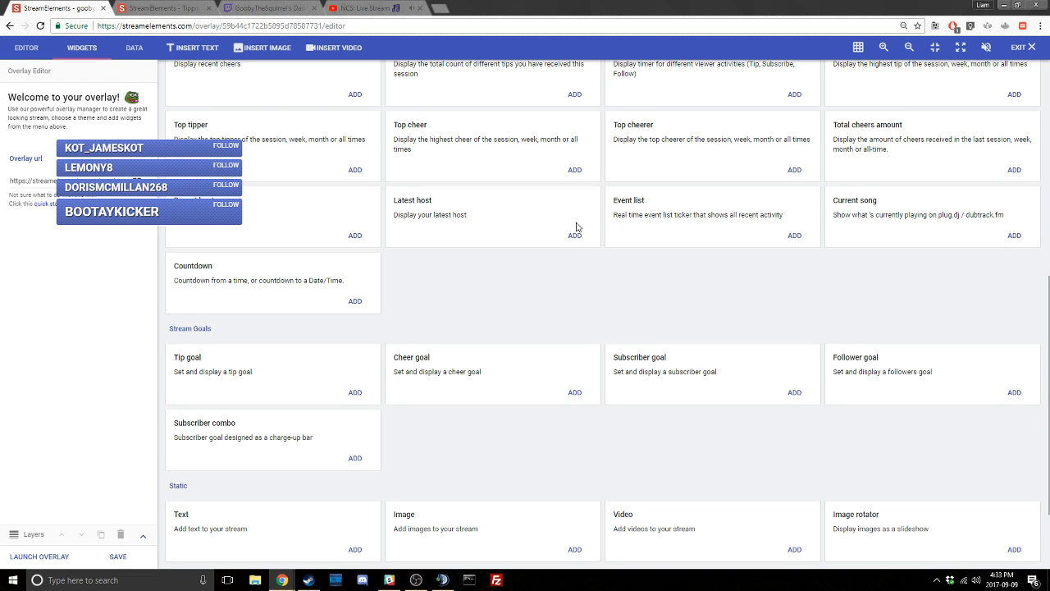
scroll(578, 230, "down", 1)
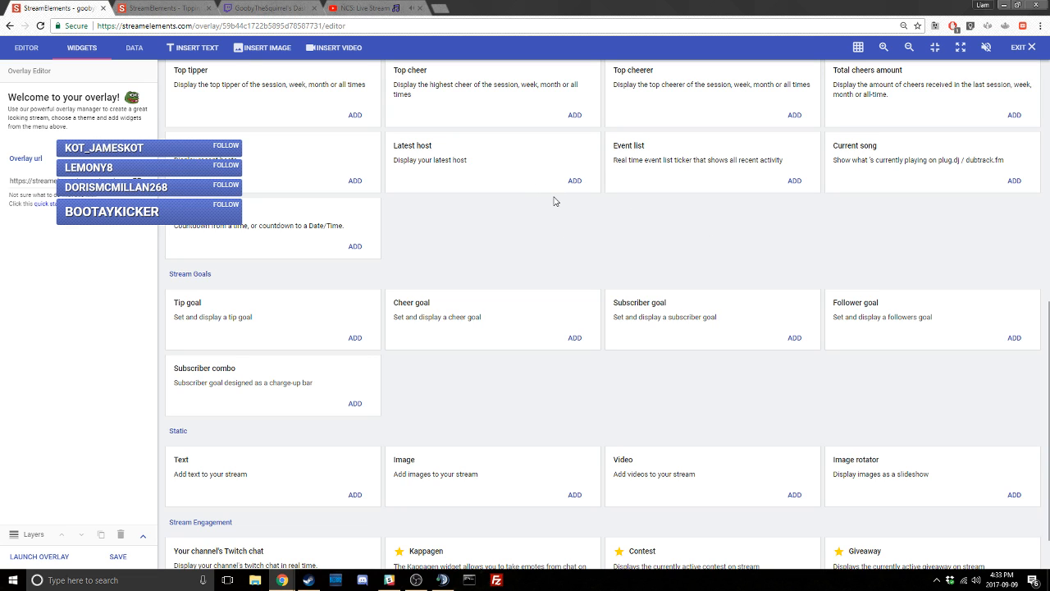
scroll(492, 271, "down", 1)
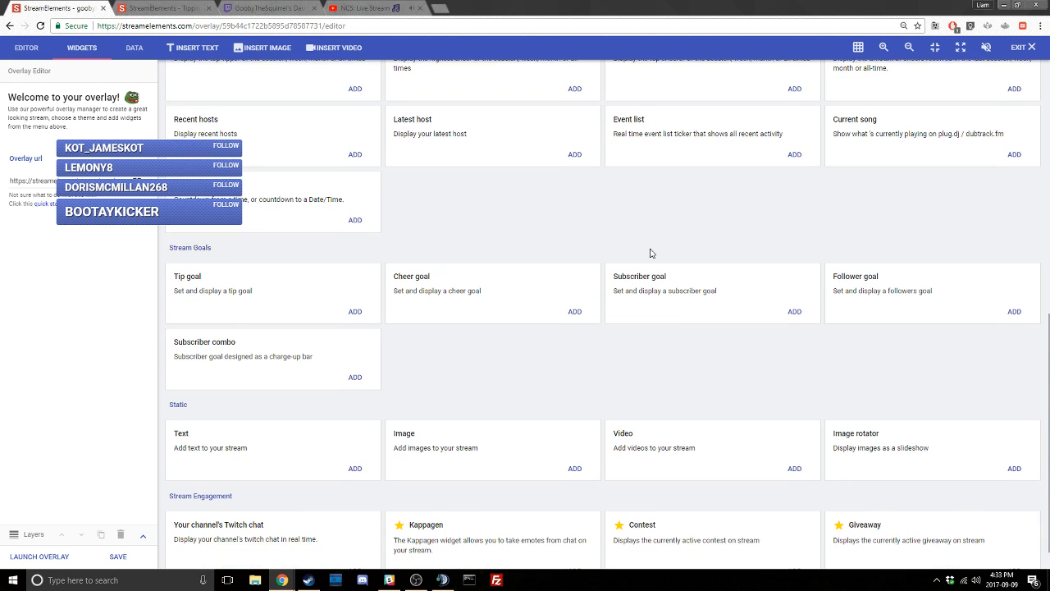
scroll(408, 264, "up", 6)
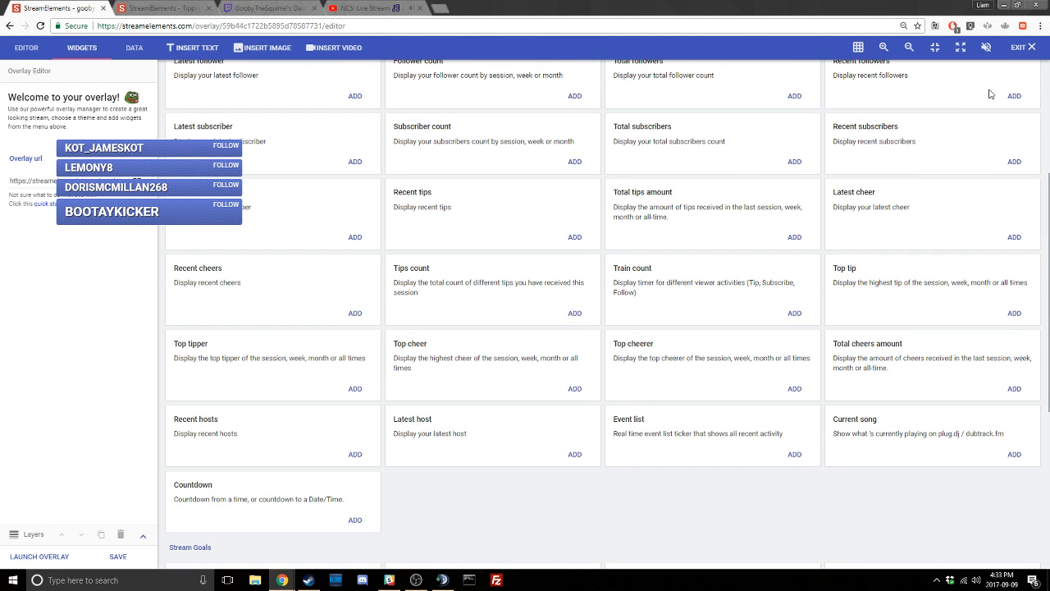
Step: Exit the overlay editor and reopen the TEST OVERLAY PLEASE IGNORE overlay on its editing canvas
left_click(1022, 47)
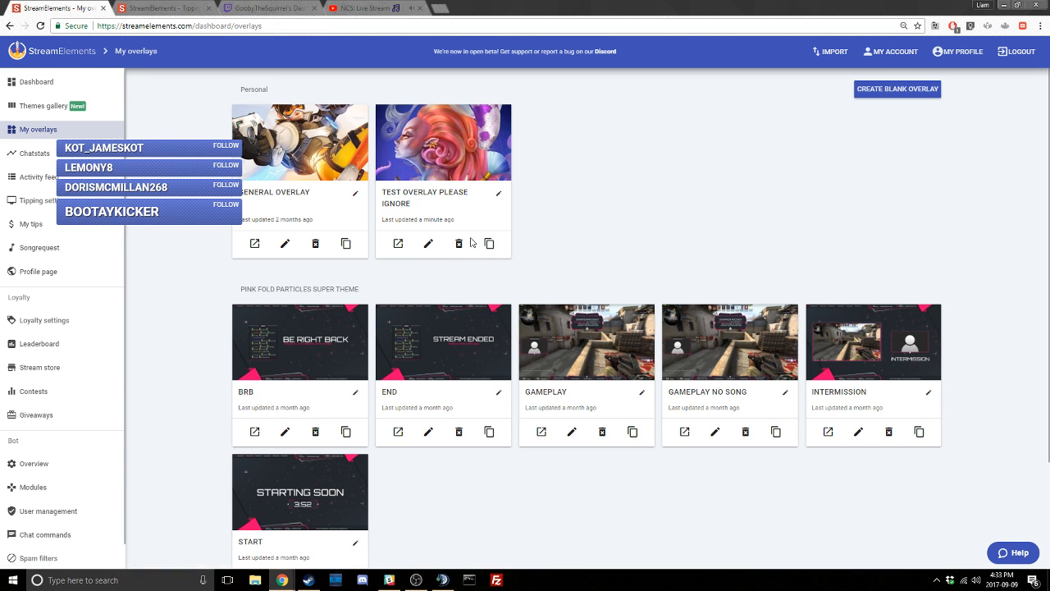
left_click(429, 245)
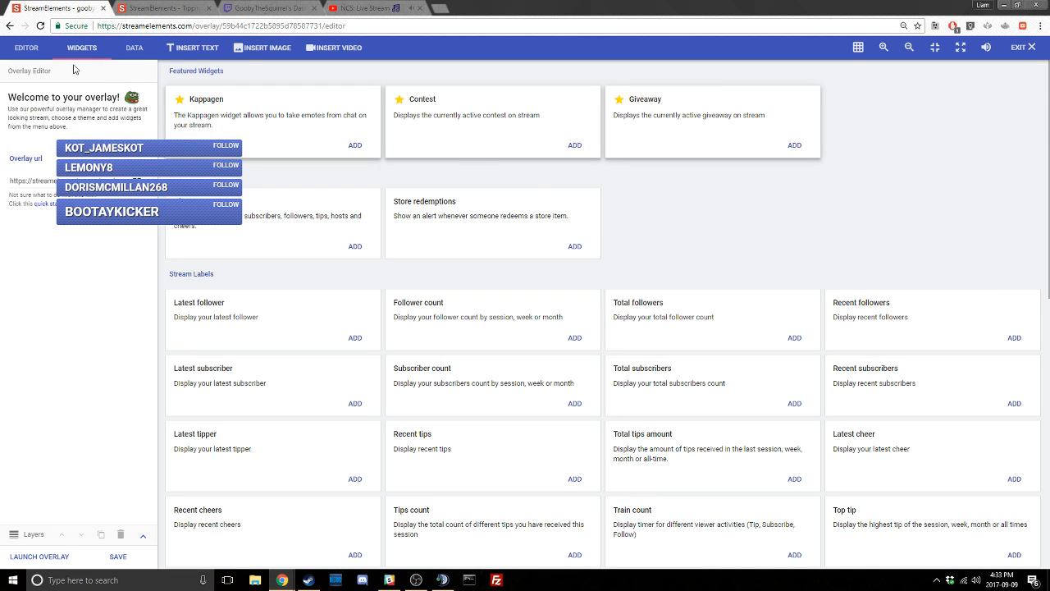
left_click(26, 47)
left_click(280, 192)
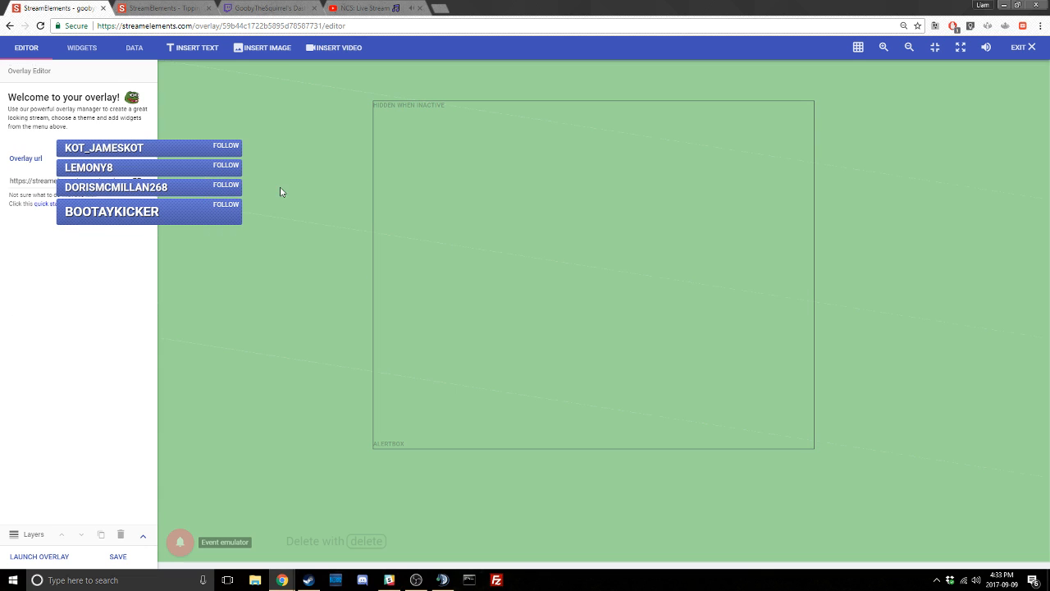
left_click(79, 49)
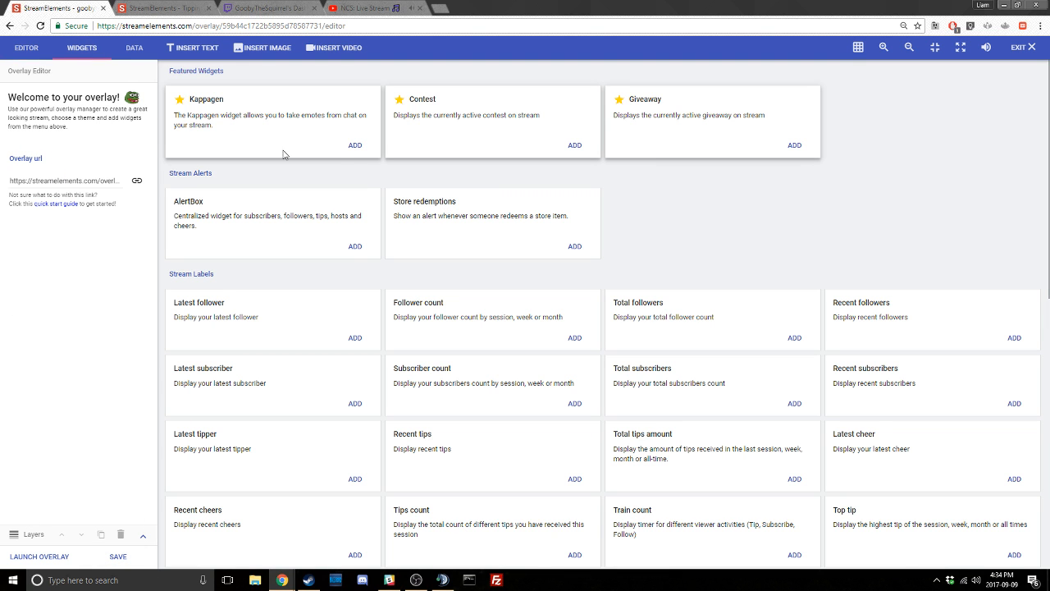
left_click(39, 54)
Step: Insert an image using the thin purple-marked bar from the library and stretch it across the full overlay width, about 1920 by 198 px
left_click(269, 48)
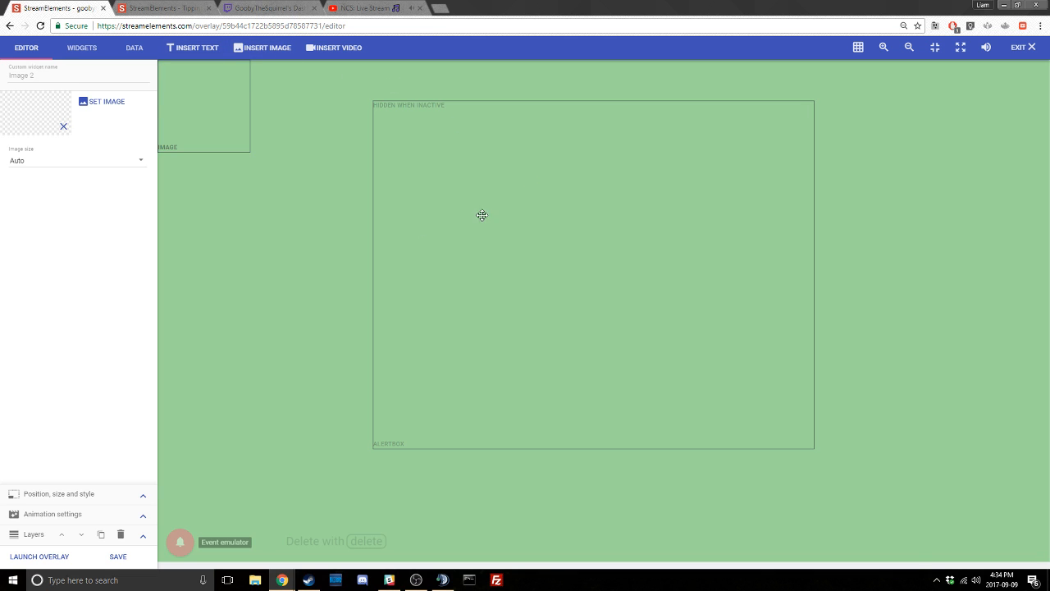
left_click(106, 103)
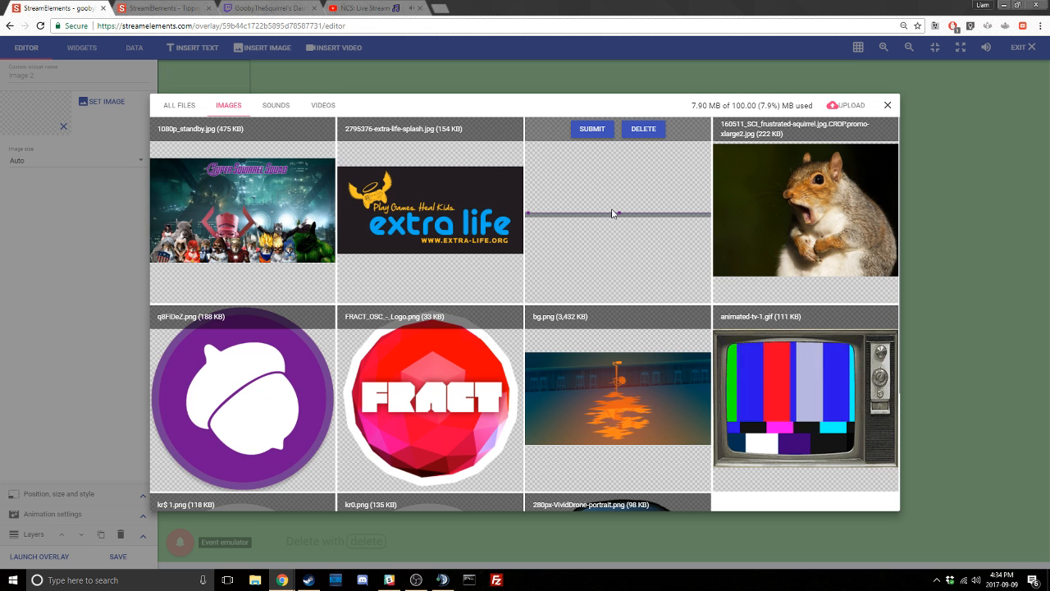
left_click(592, 129)
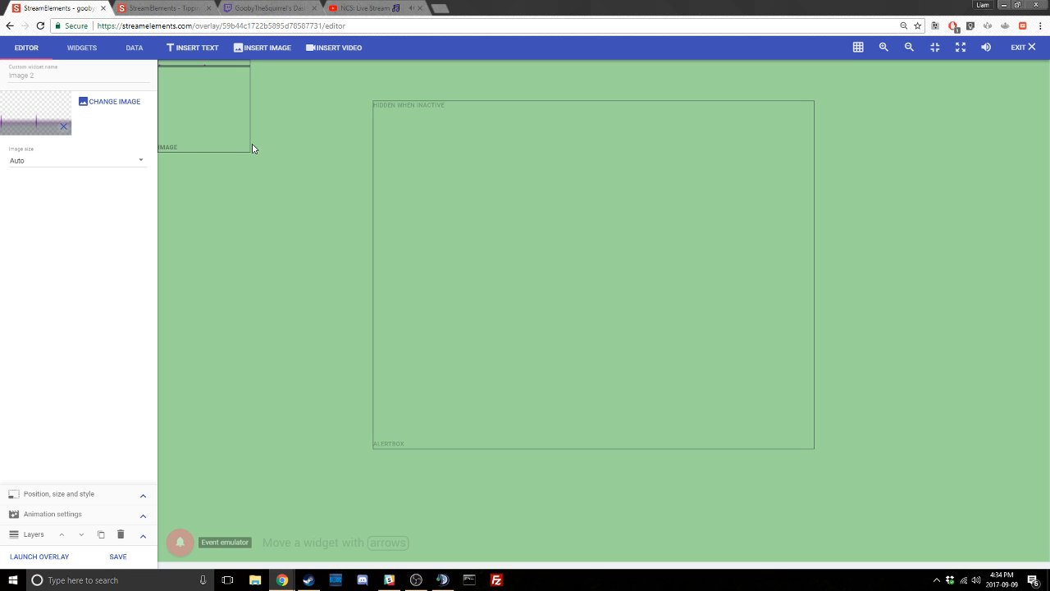
left_click_drag(251, 145, 1043, 145)
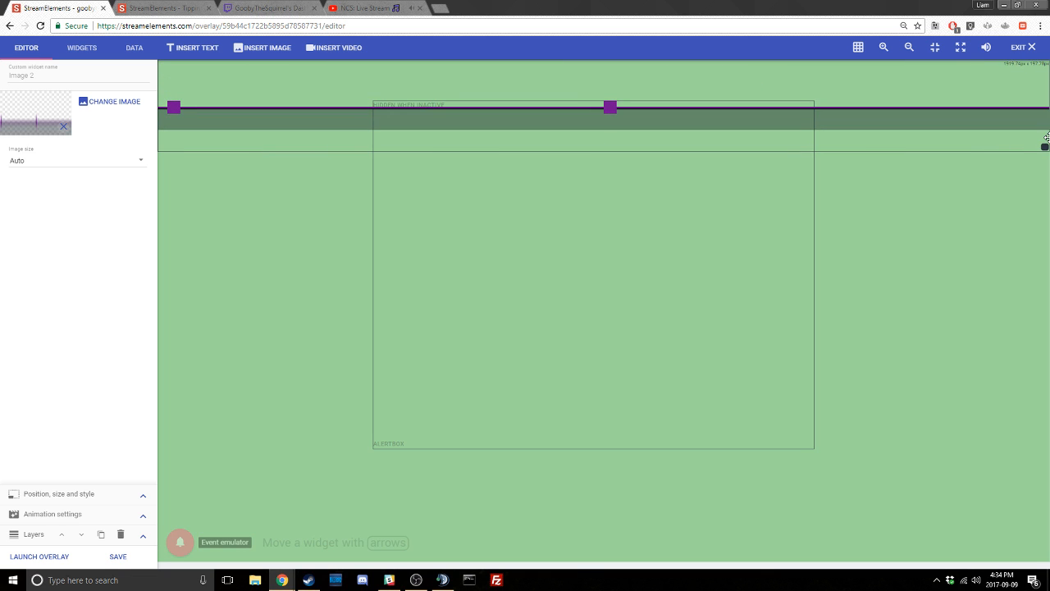
Step: Move the bar image to the bottom of the overlay, nudge it until its grey strip meets the bottom edge, and deselect it
left_click_drag(881, 107, 887, 517)
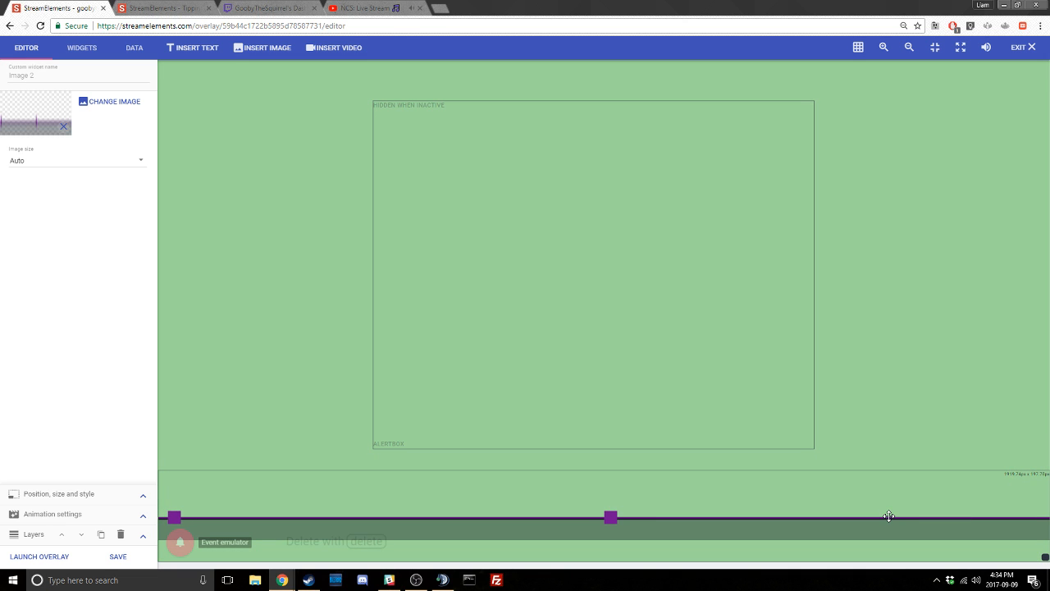
key("Down")
key("Down")
key("Down")
key("Down")
key("Down")
key("Down")
key("Down")
key("Down")
key("Down")
key("Down")
key("Down")
key("Down")
key("Down")
key("Down")
key("Down")
key("Down")
key("Down")
key("Down")
key("Down")
key("Down")
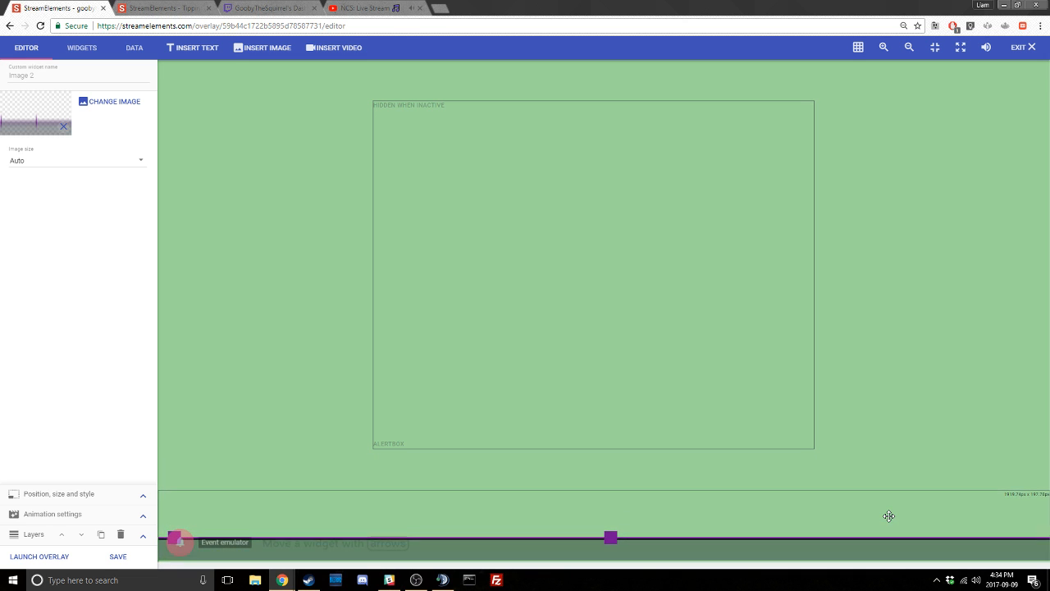
key("Down")
key("Down")
key("Down")
key("Down")
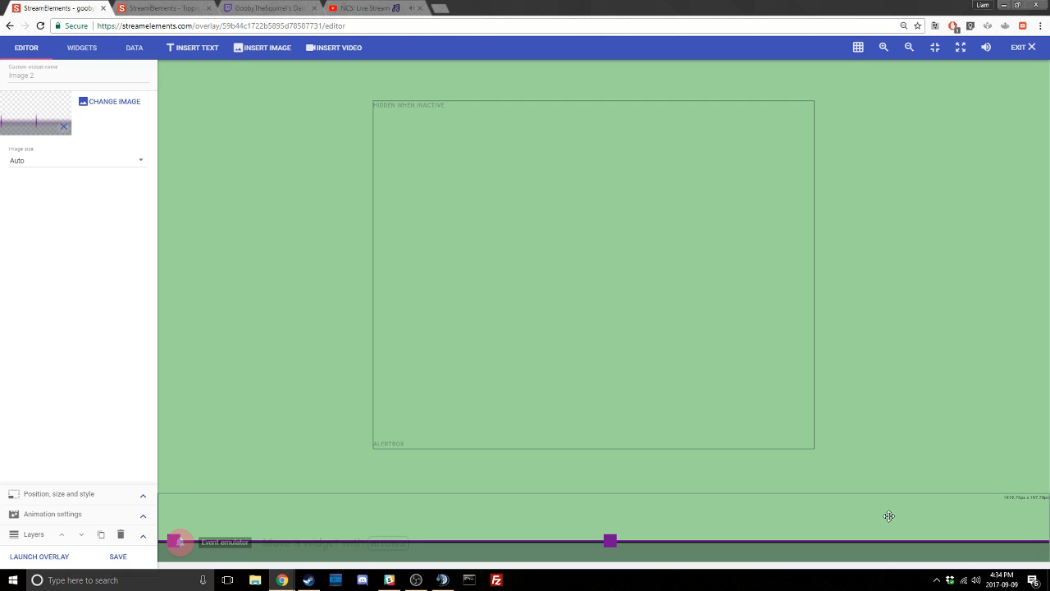
key("Up")
key("Up")
key("Up")
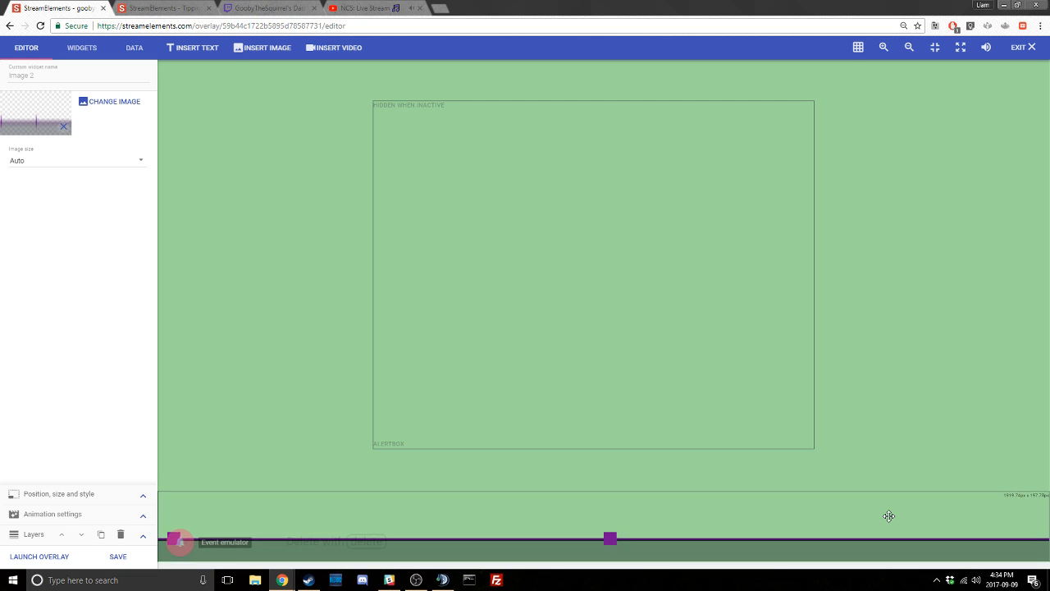
key("Down")
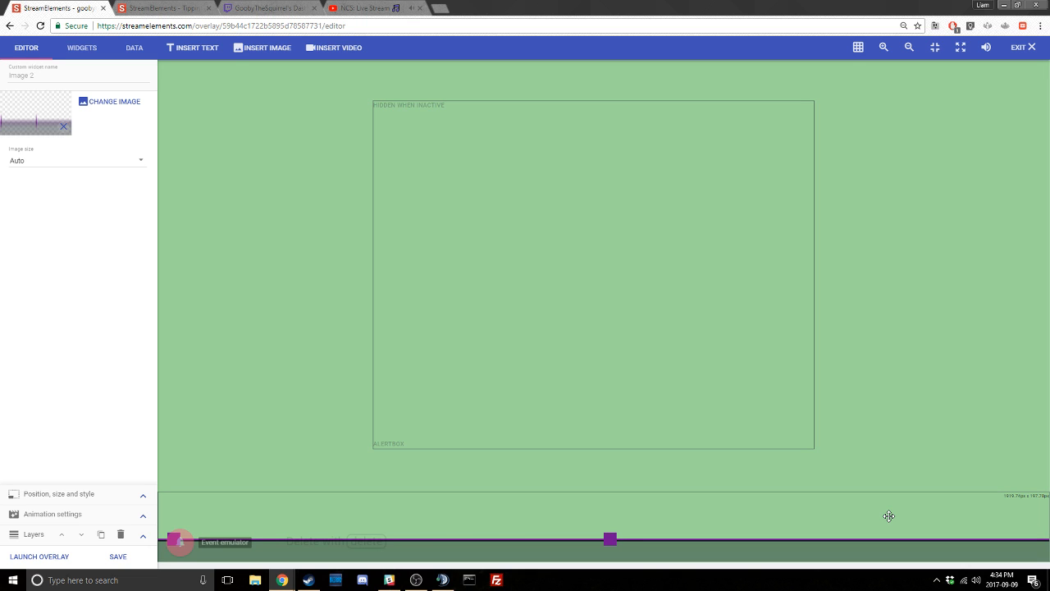
left_click(955, 403)
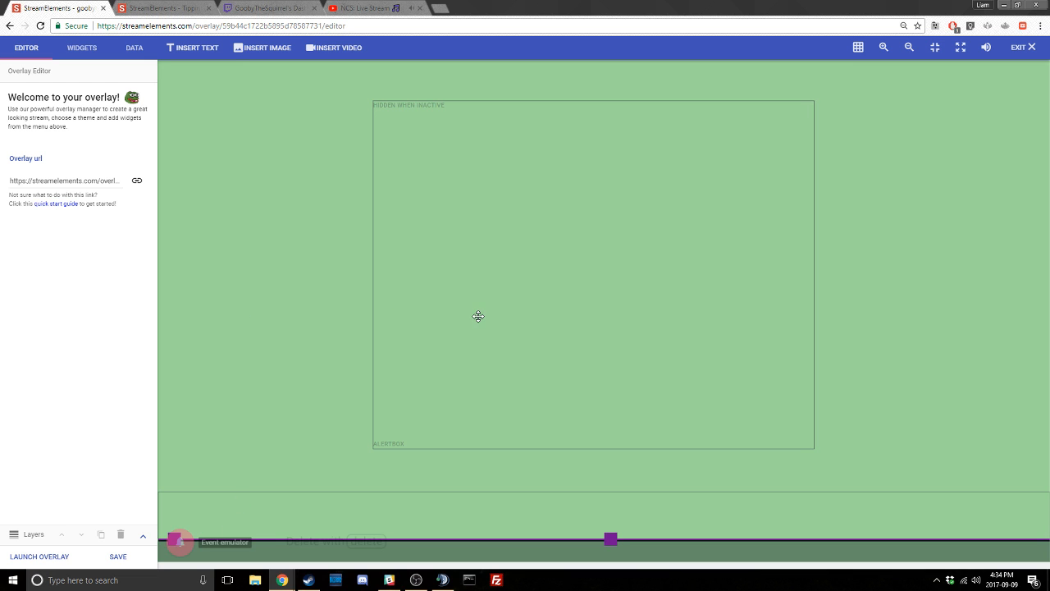
Step: Insert a text element reading "Latest Follower:", place it just above the bar's left end, and save the overlay
left_click(179, 540)
left_click(212, 52)
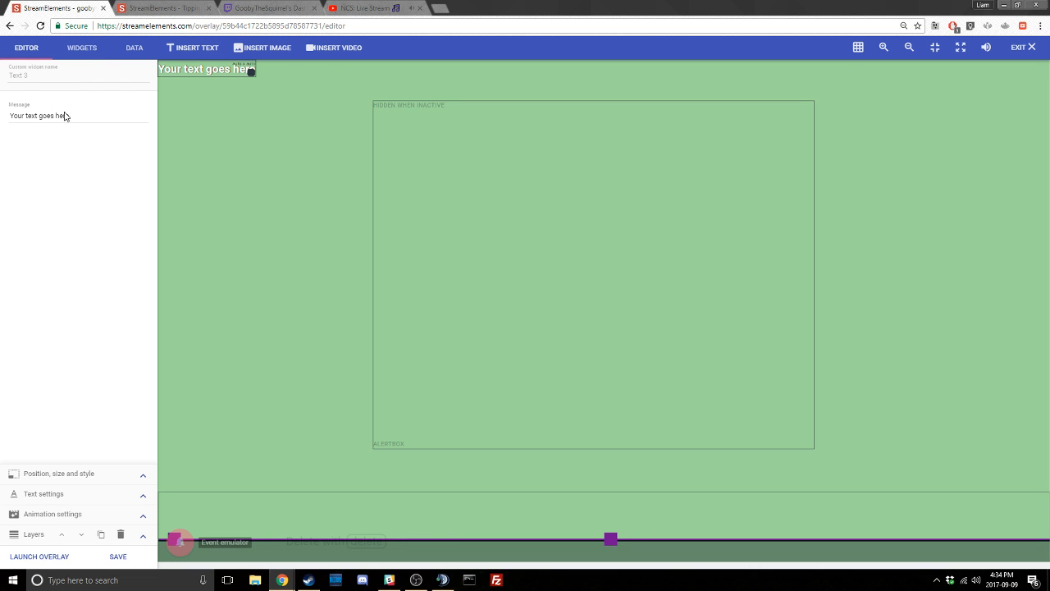
left_click_drag(67, 115, 1, 127)
type("L")
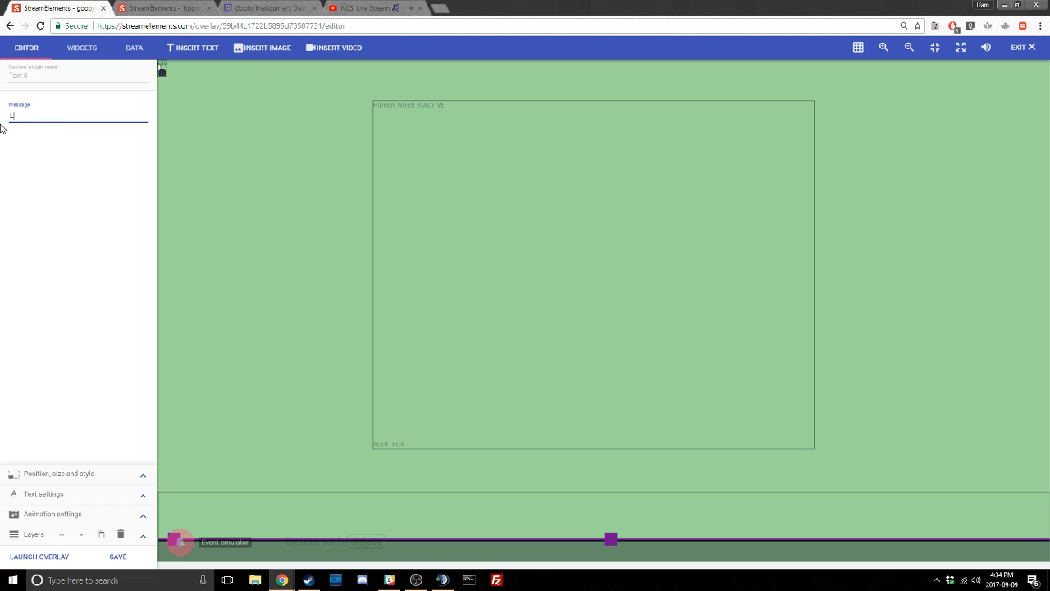
type("atest Follower:")
left_click_drag(197, 68, 219, 534)
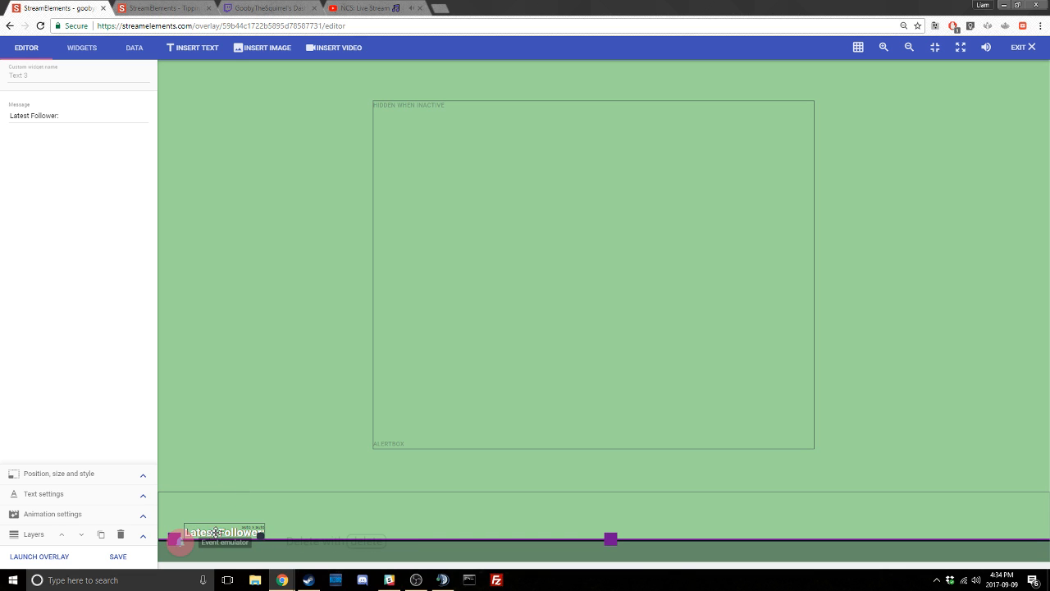
left_click(114, 557)
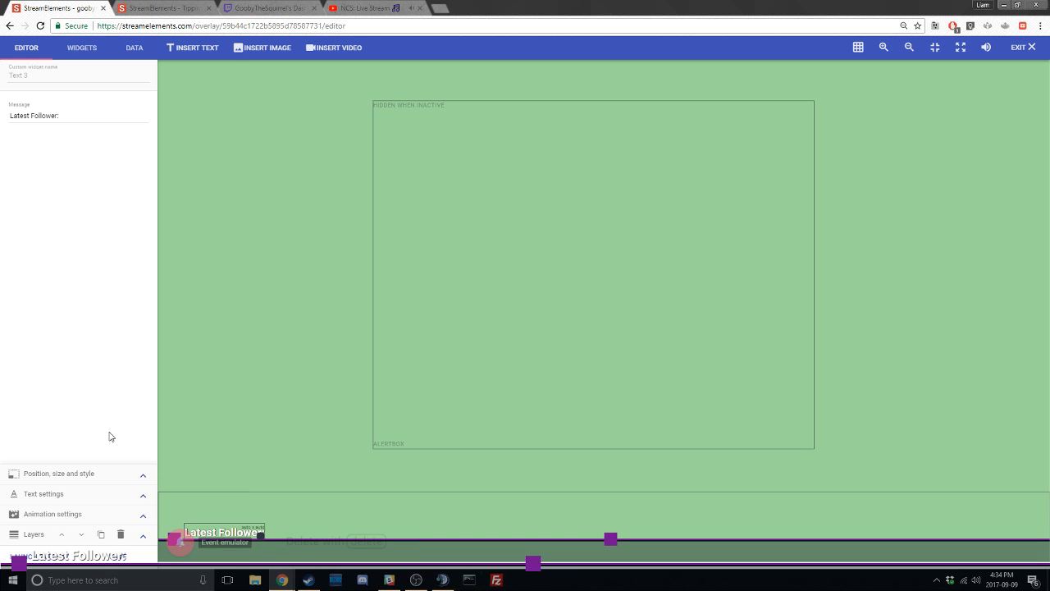
Step: Set the font of the "Latest Follower:" text to Molengo in its text settings
left_click(144, 495)
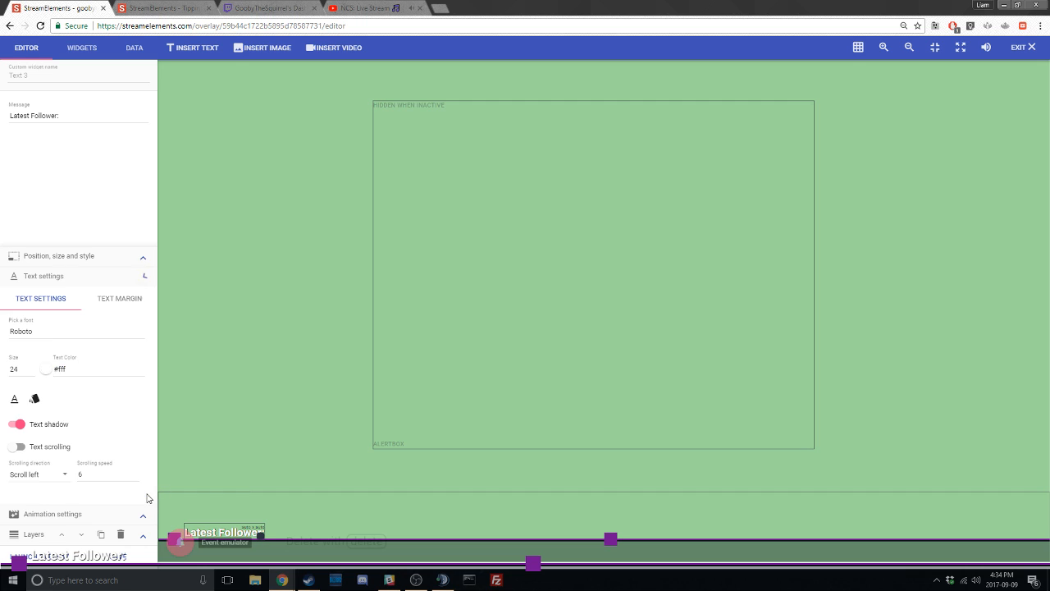
left_click(41, 336)
type("mol")
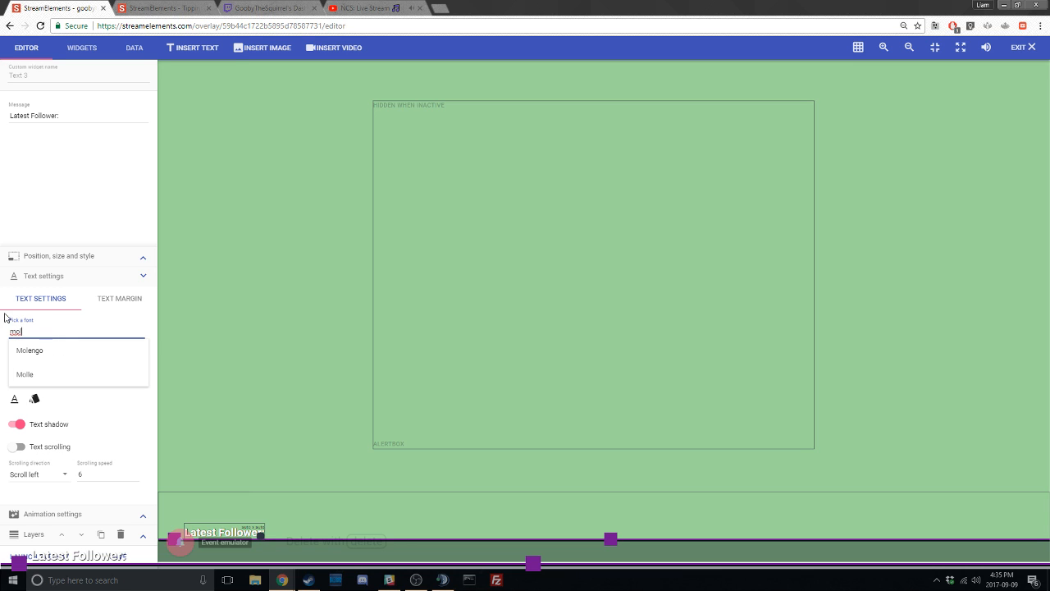
left_click(40, 353)
Step: Search the font choices for "comic" and clear the search text
left_click(45, 333)
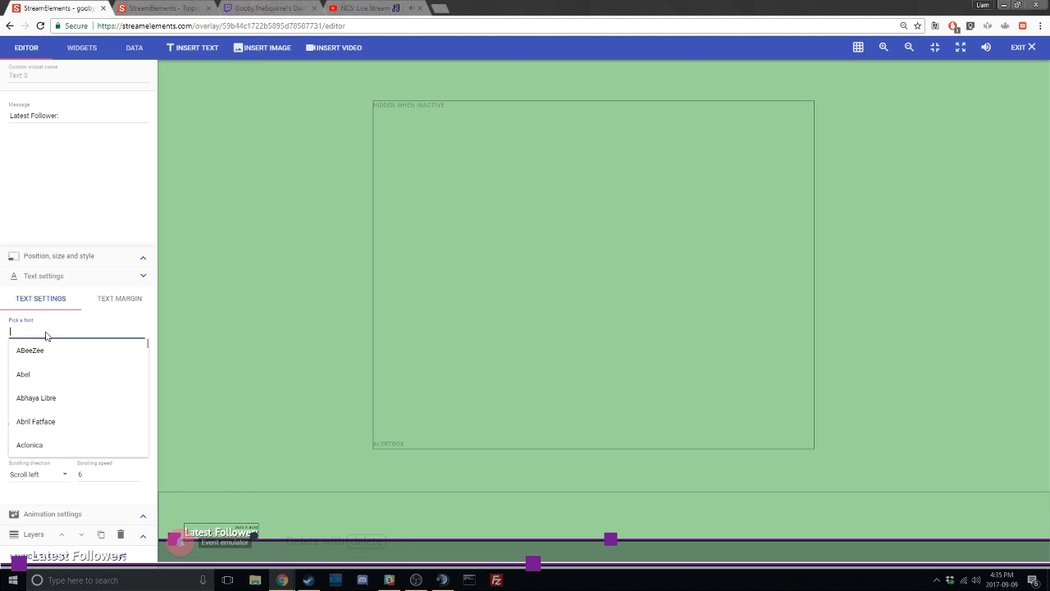
type("comic")
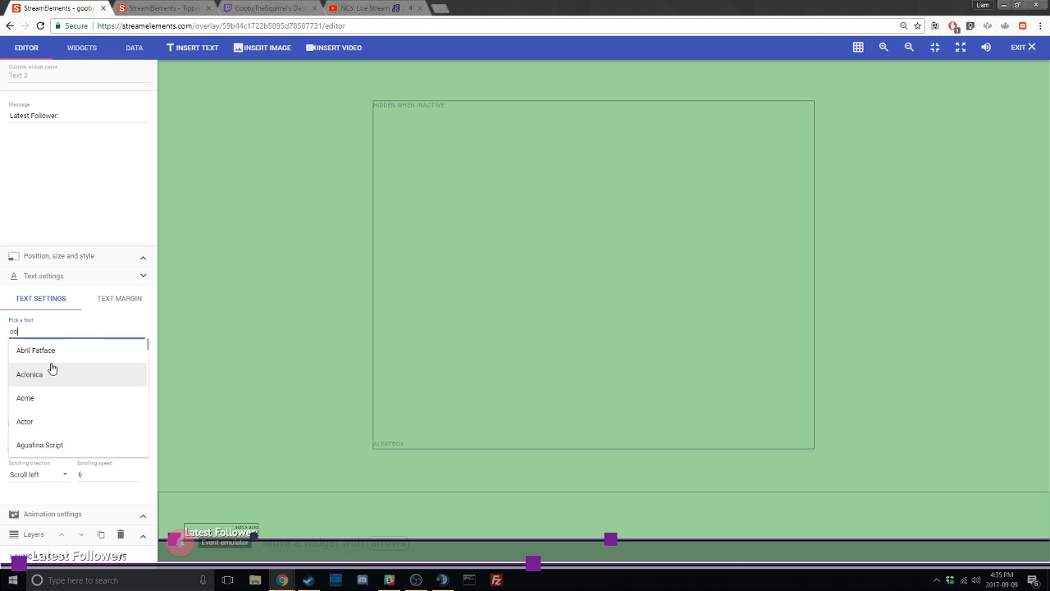
key("BackSpace")
key("BackSpace")
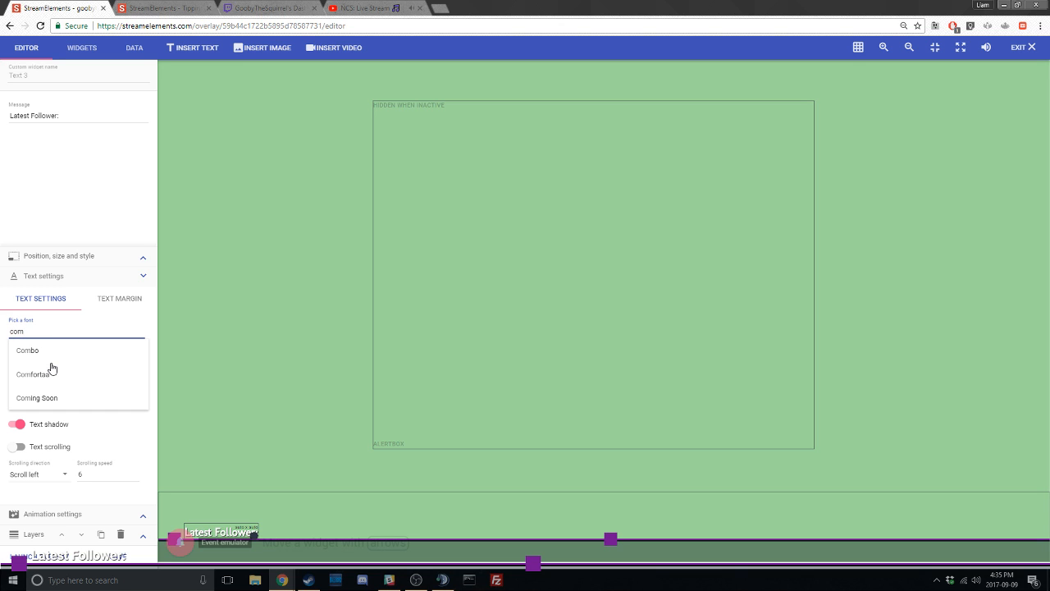
key("BackSpace")
key("BackSpace")
key("BackSpace")
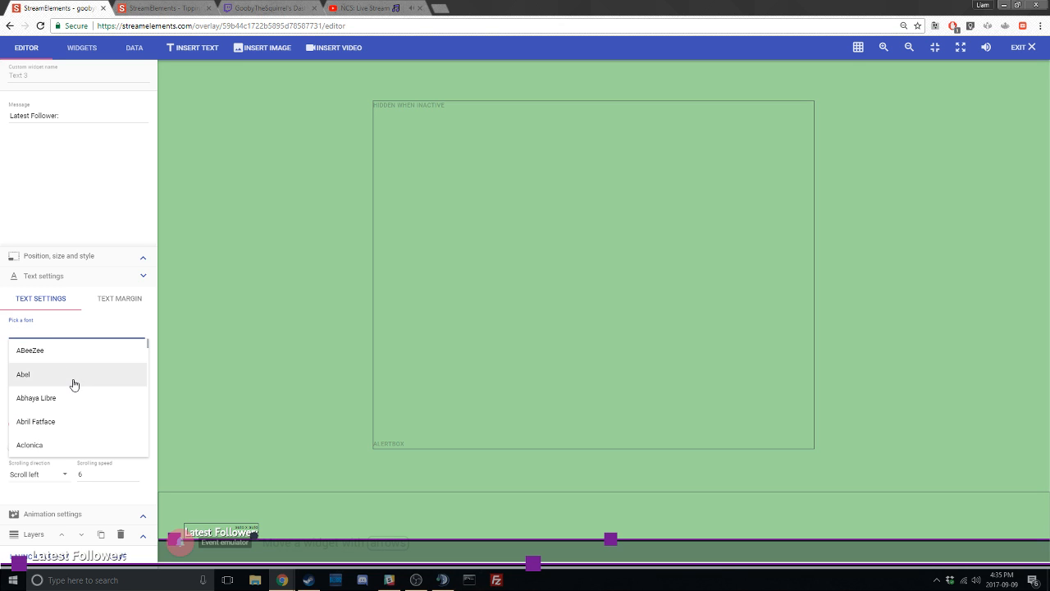
Step: Set the "Latest Follower:" text's font to Amita and its text color to #711091
scroll(76, 411, "down", 5)
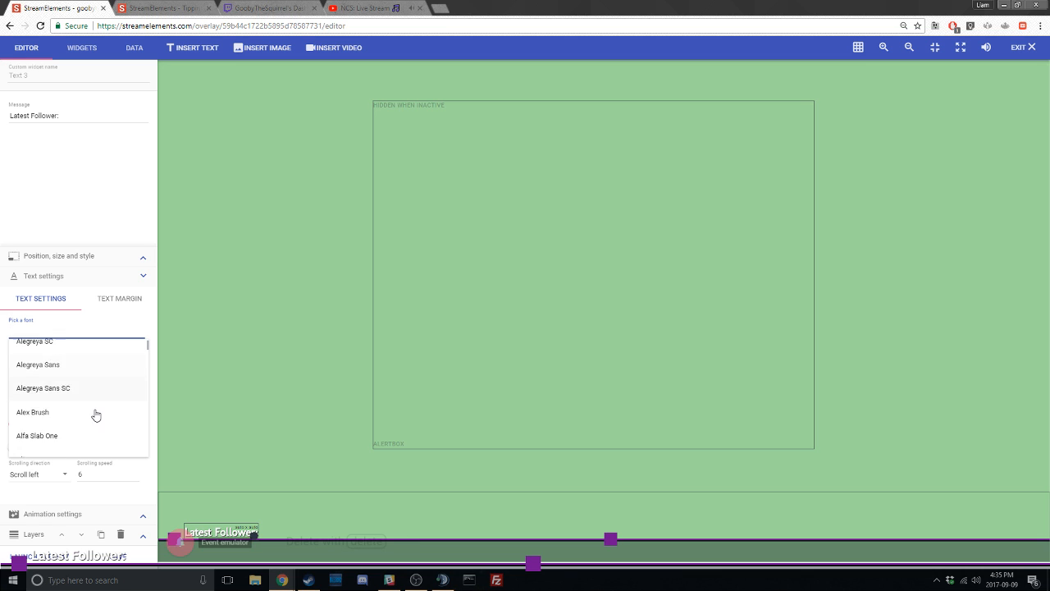
scroll(75, 410, "down", 2)
left_click(73, 403)
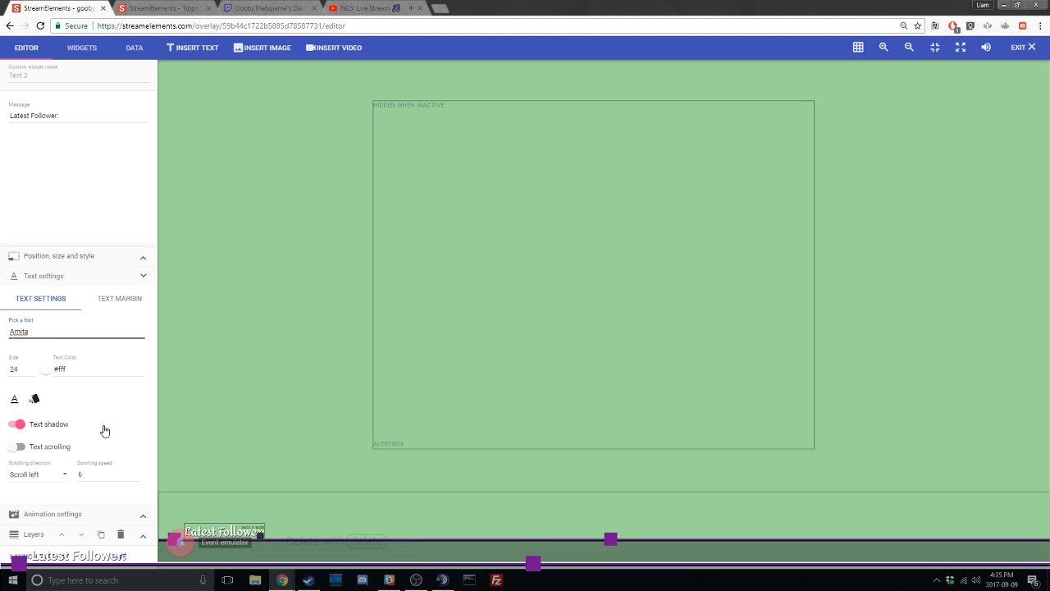
double_click(89, 364)
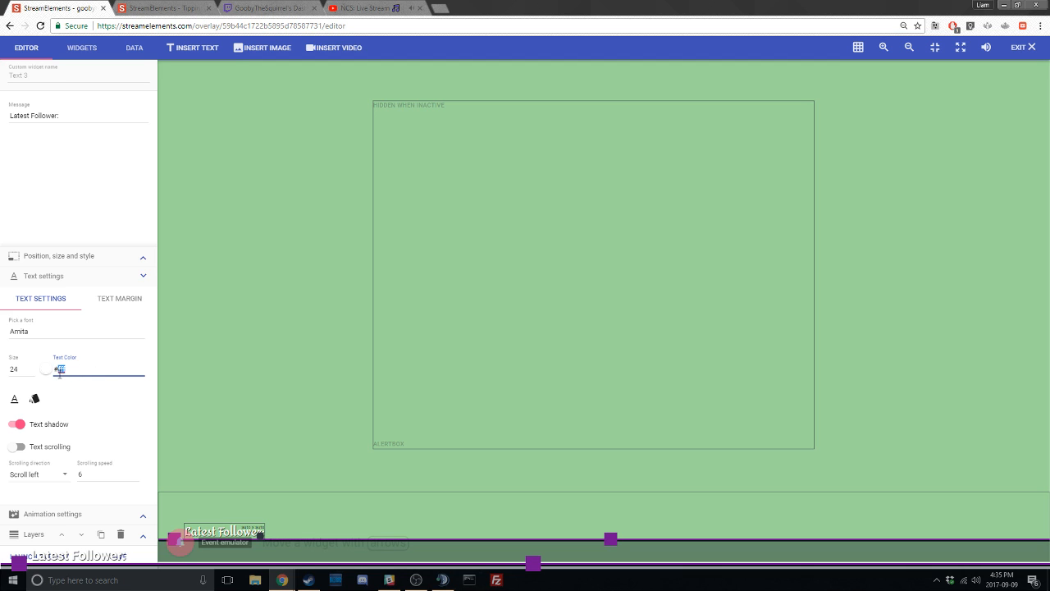
type("711091")
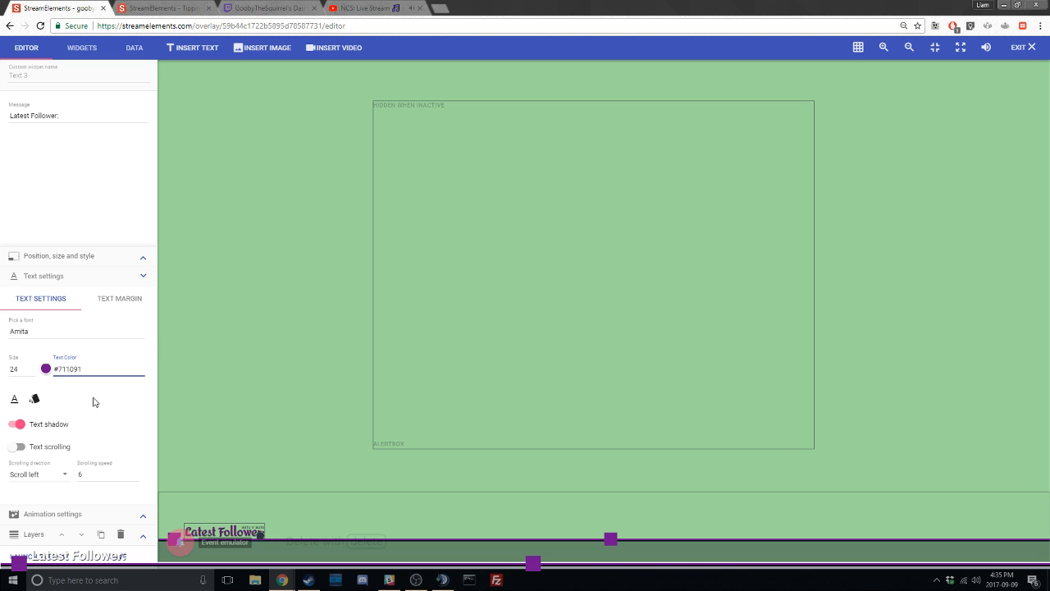
Step: Try the uppercase, text shadow and text scrolling options on the "Latest Follower:" text, restoring each, and deselect it
mouse_move(35, 398)
left_click(93, 379)
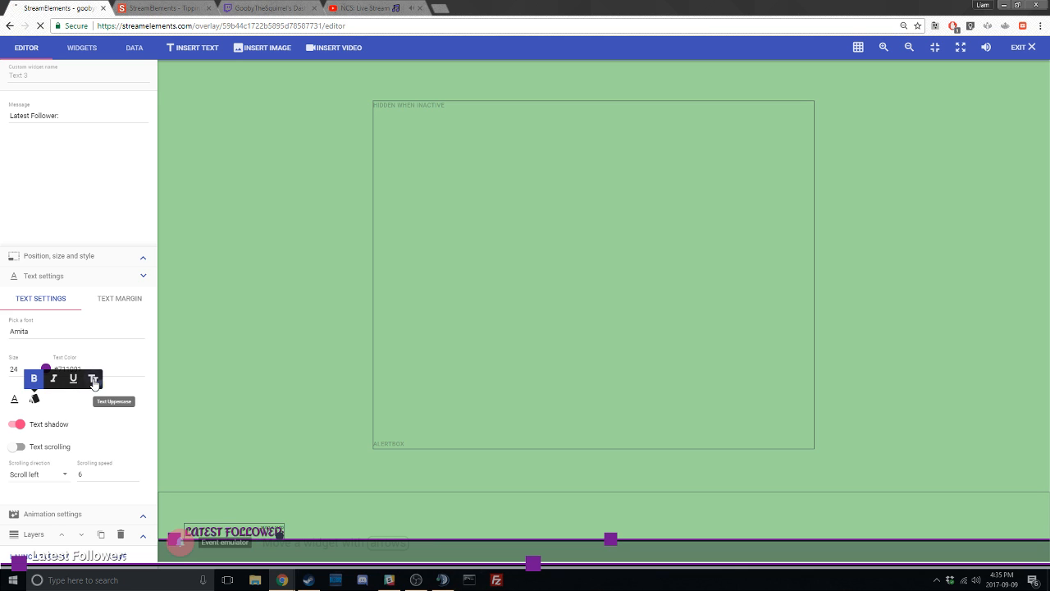
left_click(93, 379)
left_click(20, 424)
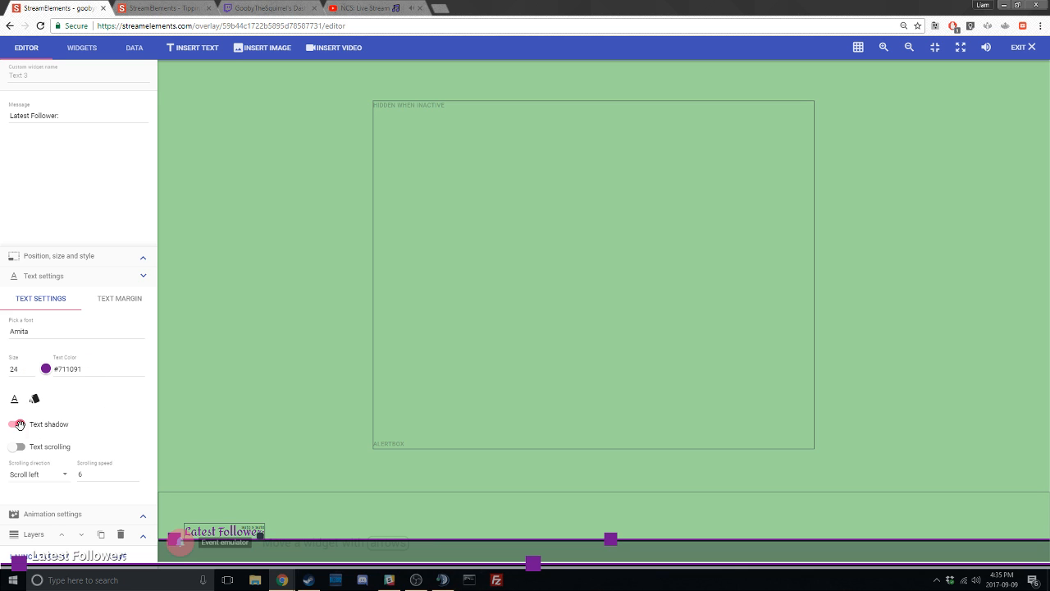
left_click(20, 424)
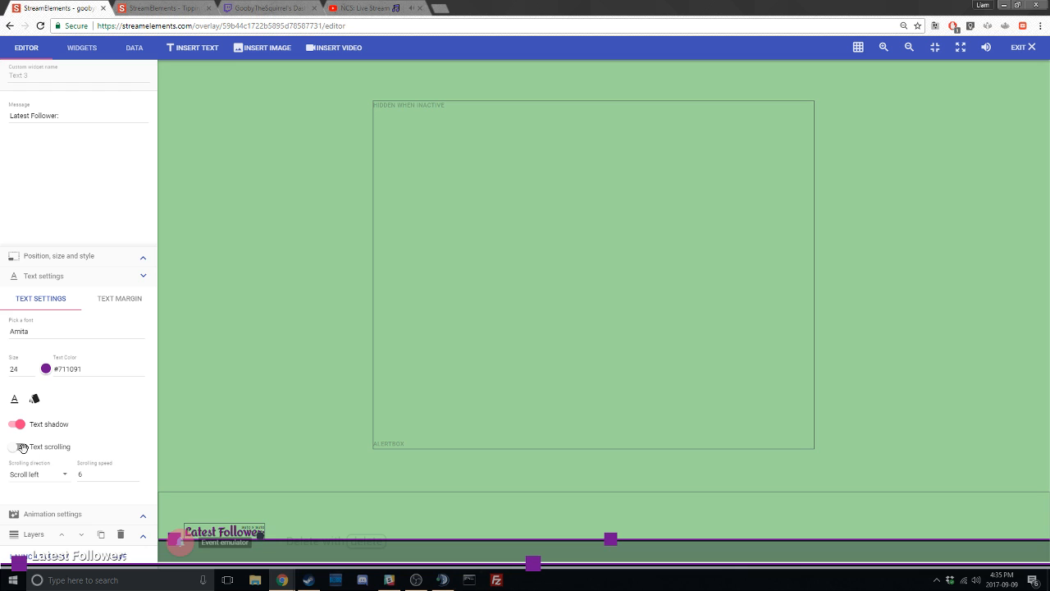
left_click(22, 448)
left_click(22, 448)
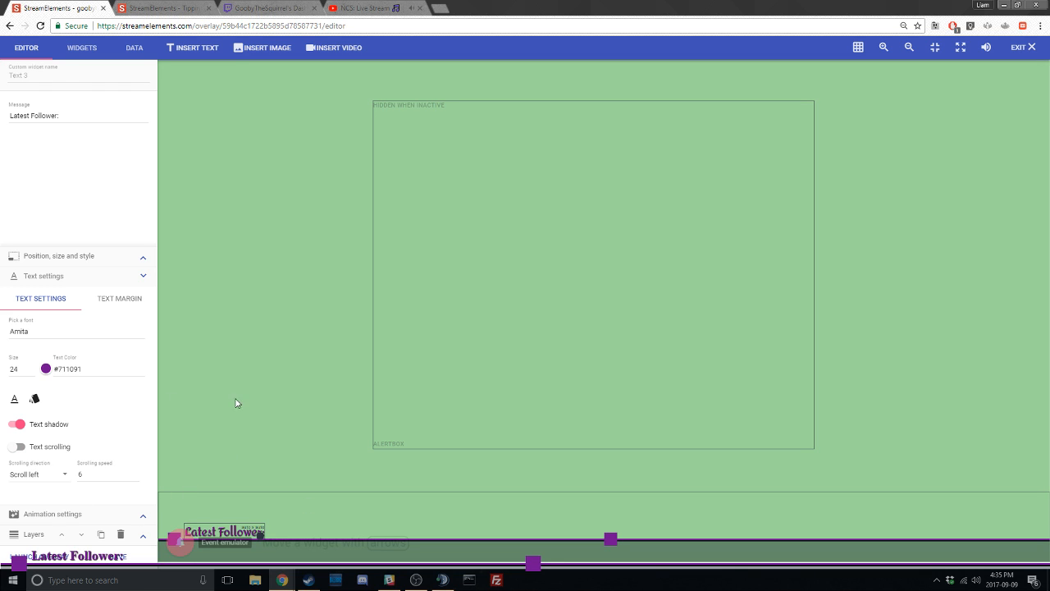
left_click(210, 386)
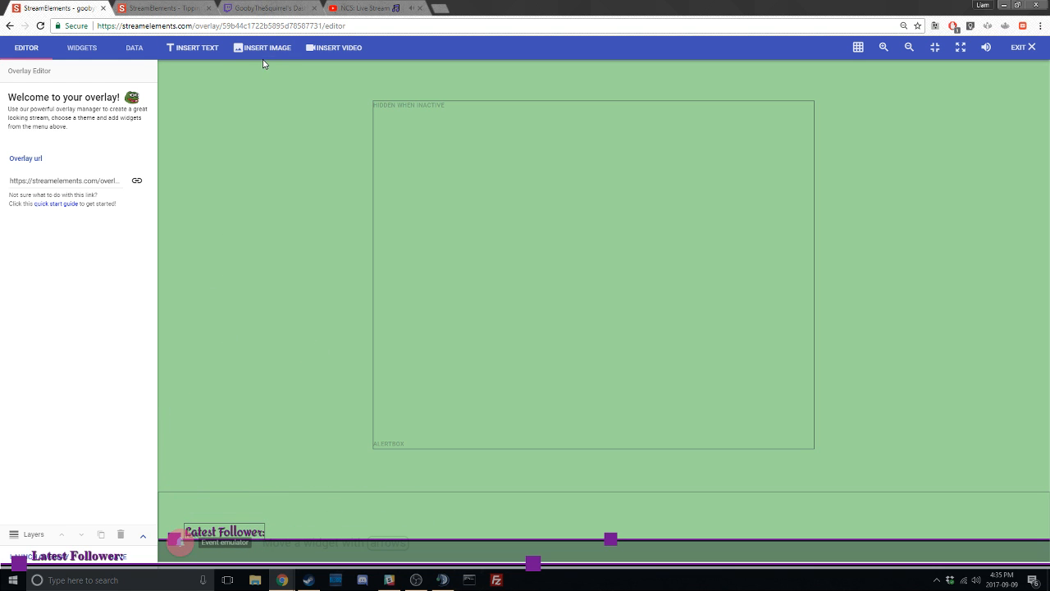
Step: Add a Latest follower label widget, reduce its message to {name}, and place it directly beneath the "Latest Follower:" text on the bar
left_click(87, 51)
left_click(354, 337)
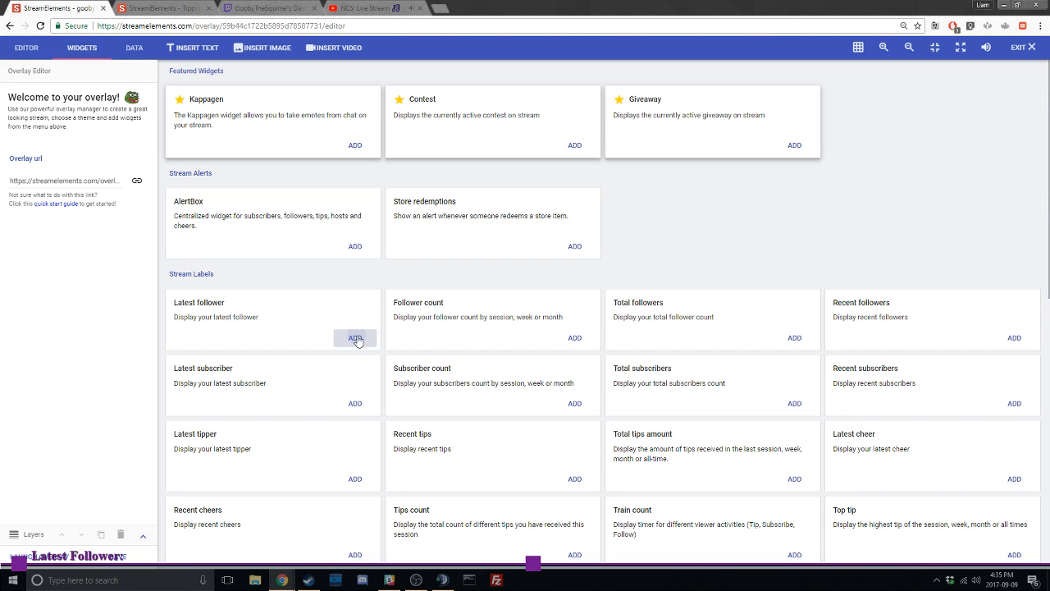
left_click_drag(230, 67, 262, 192)
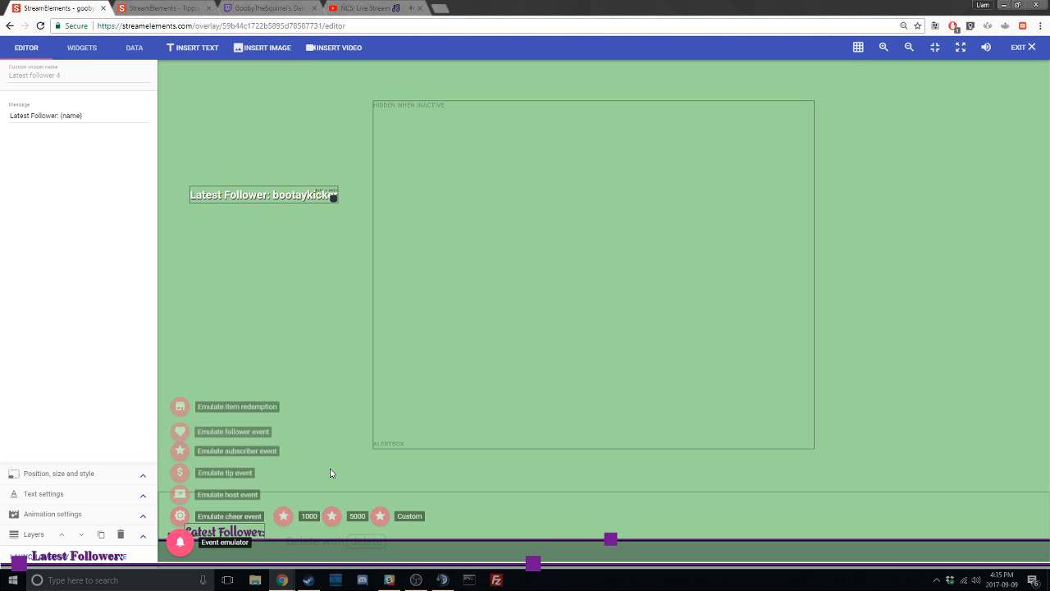
left_click_drag(54, 114, 2, 136)
key("BackSpace")
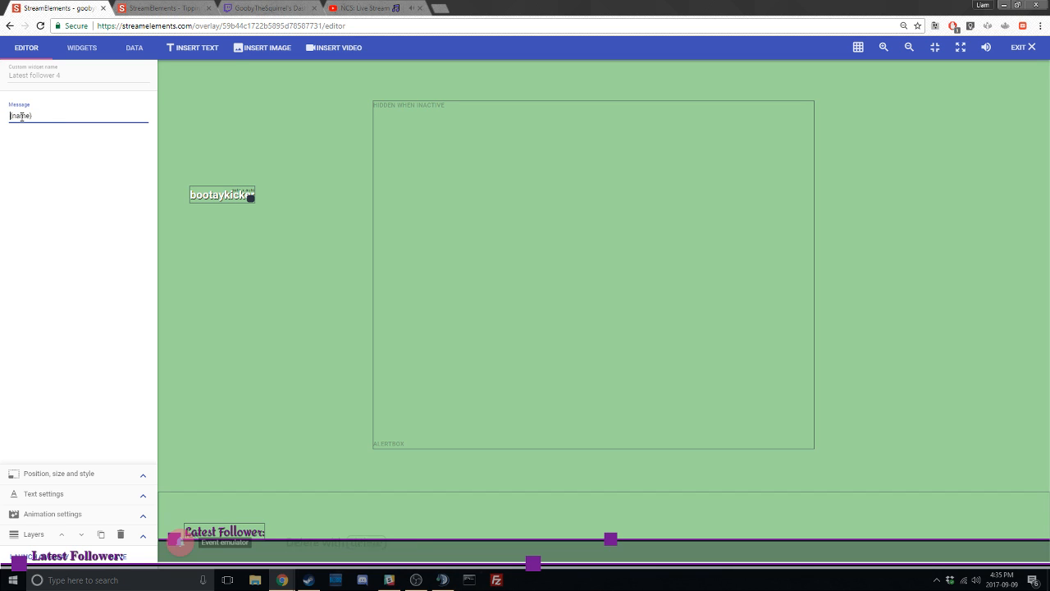
left_click_drag(219, 187, 212, 547)
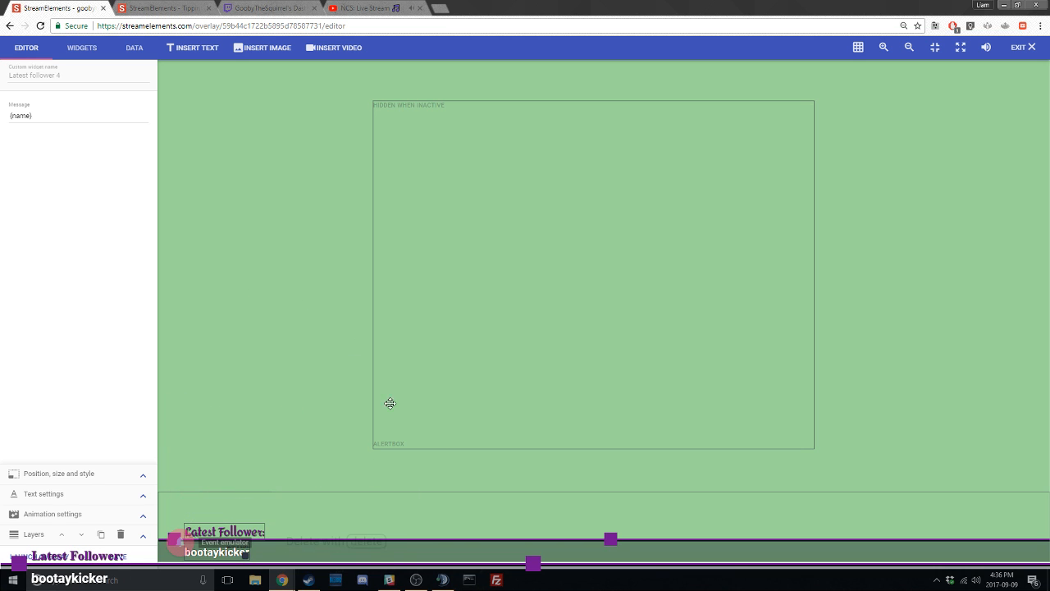
Step: Check the chat on the Twitch dashboard and return to the overlay editor
mouse_move(282, 579)
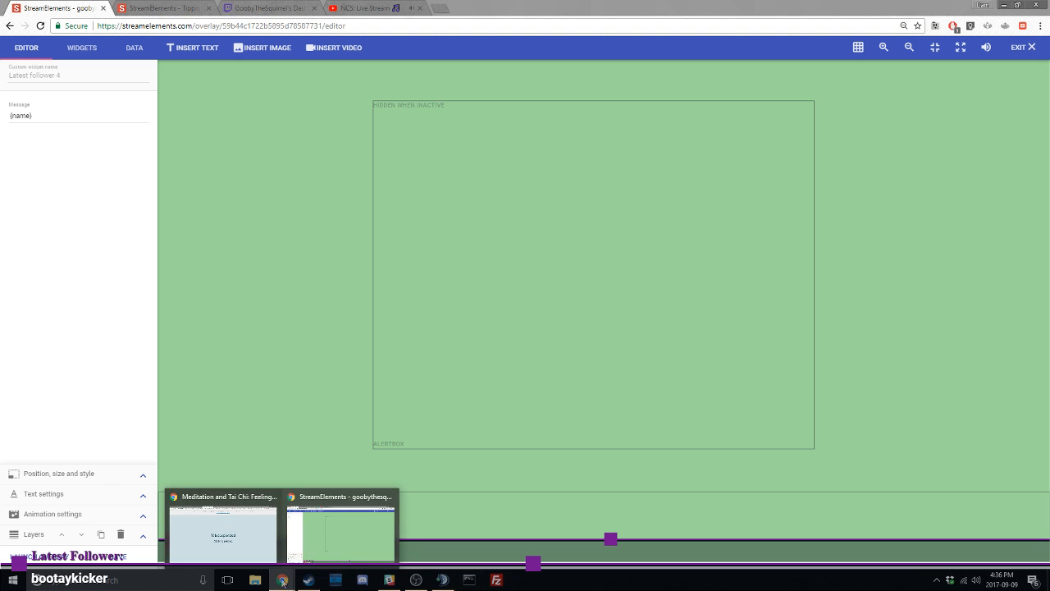
left_click(322, 540)
left_click(267, 8)
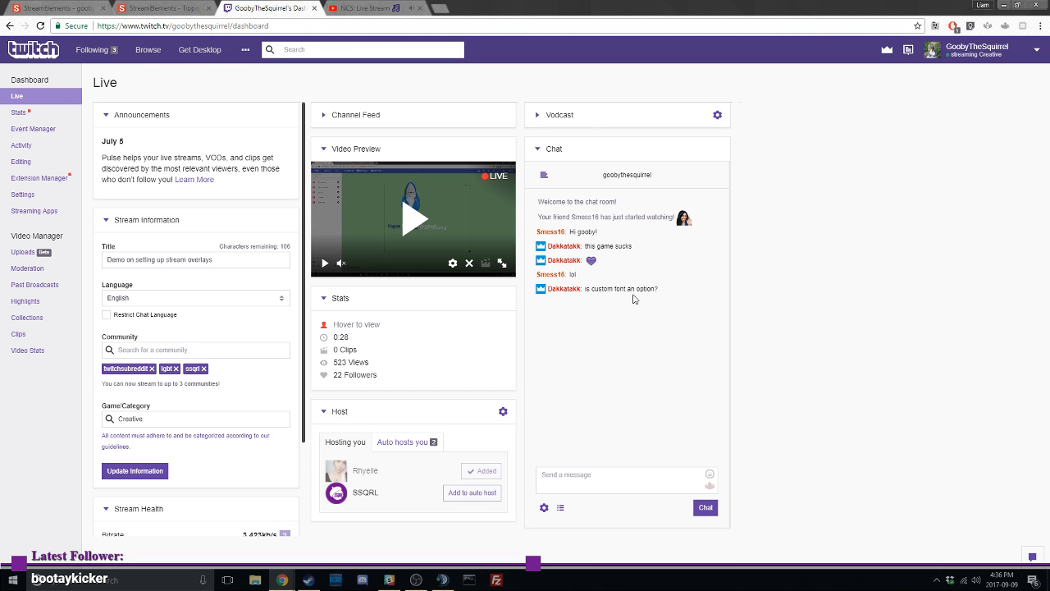
left_click(159, 10)
left_click(94, 11)
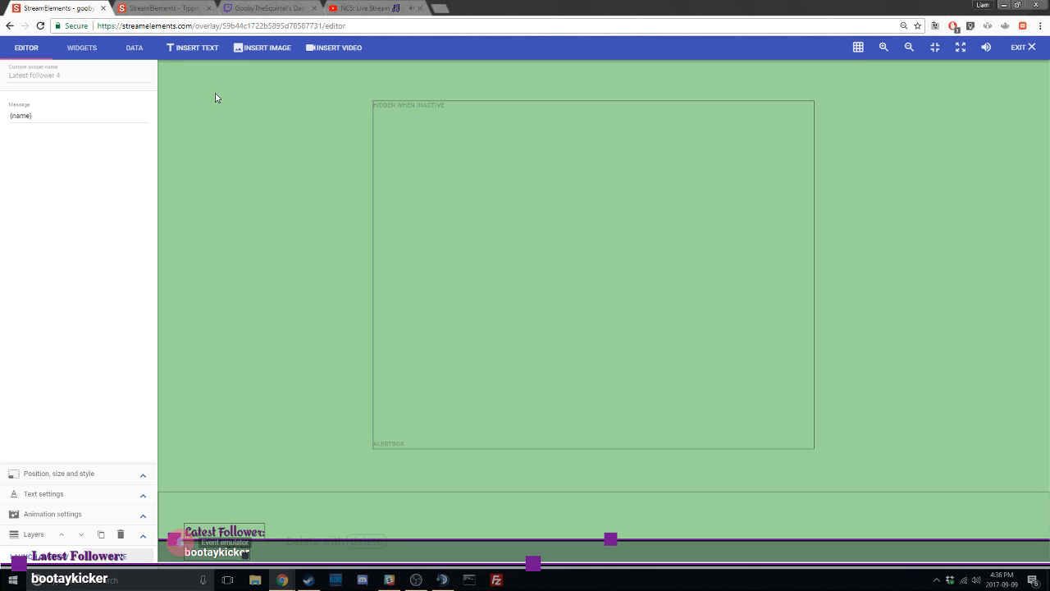
Step: Bring up the TeamSpeak window and close it again
left_click(443, 580)
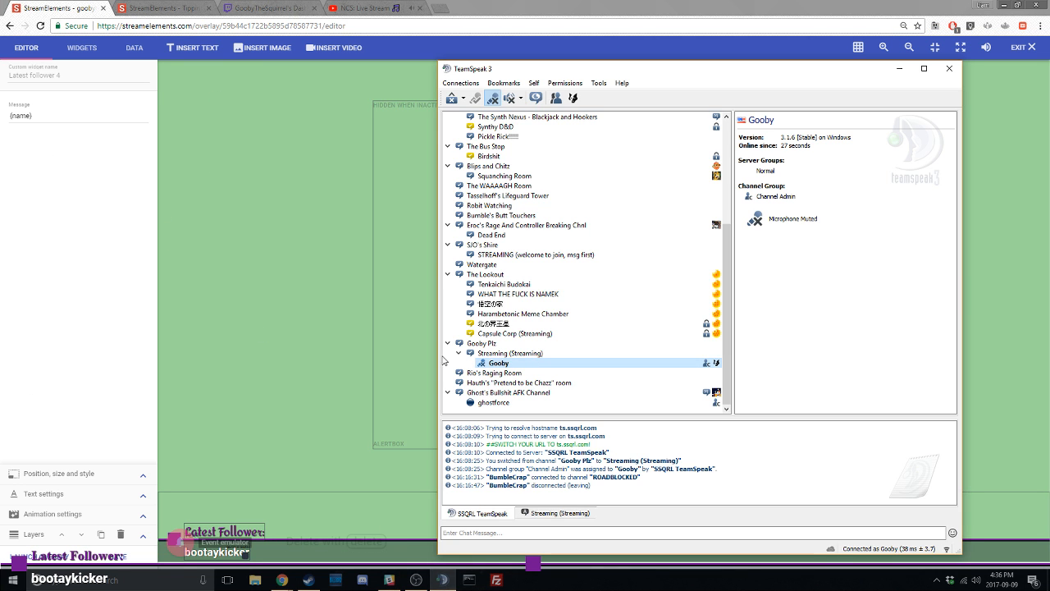
left_click(949, 68)
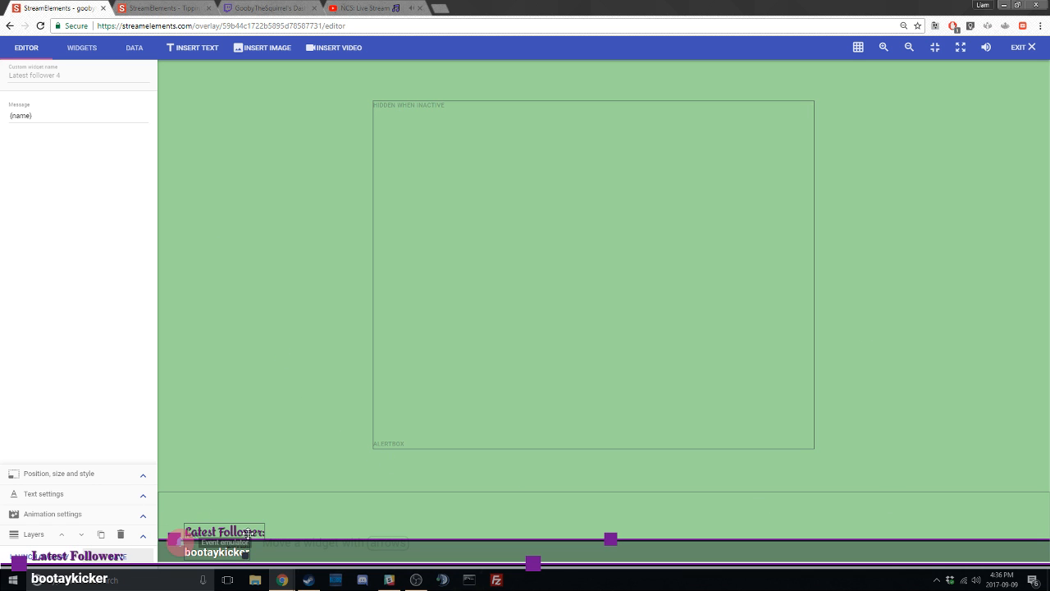
Step: Insert another text element on the overlay and open its position, size and style settings
left_click(84, 48)
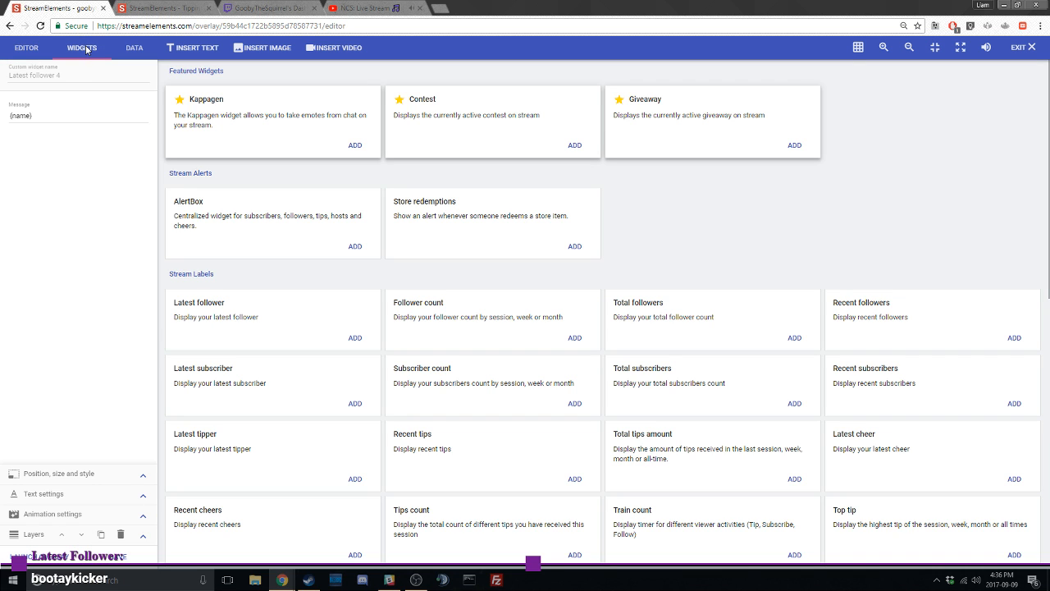
left_click(26, 48)
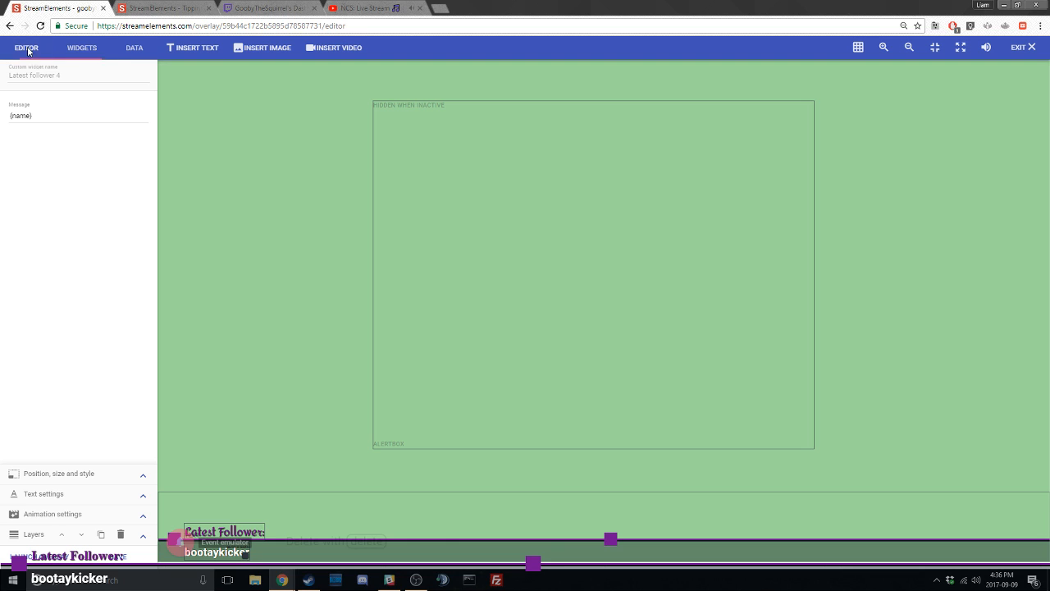
left_click(192, 47)
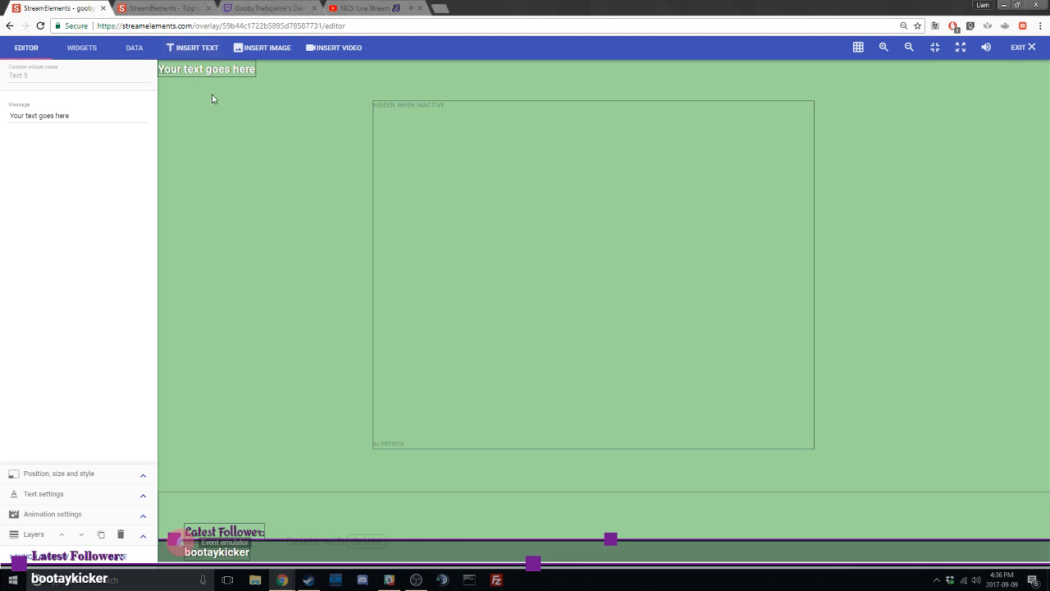
left_click(149, 481)
left_click(32, 329)
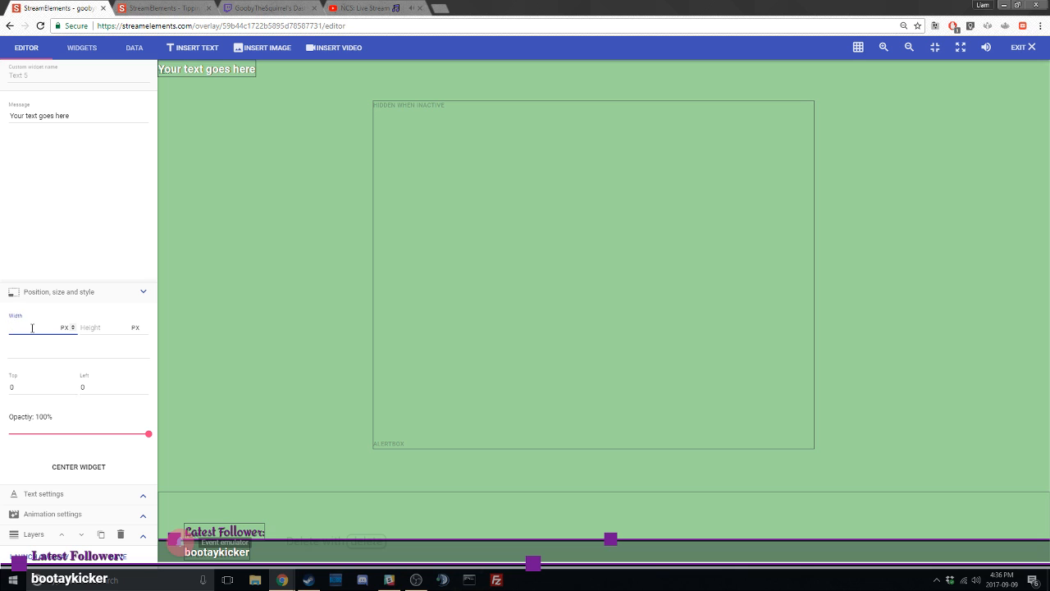
Step: Try the new text element's opacity at 71% and return it to 100%
left_click_drag(150, 438, 181, 440)
left_click(104, 433)
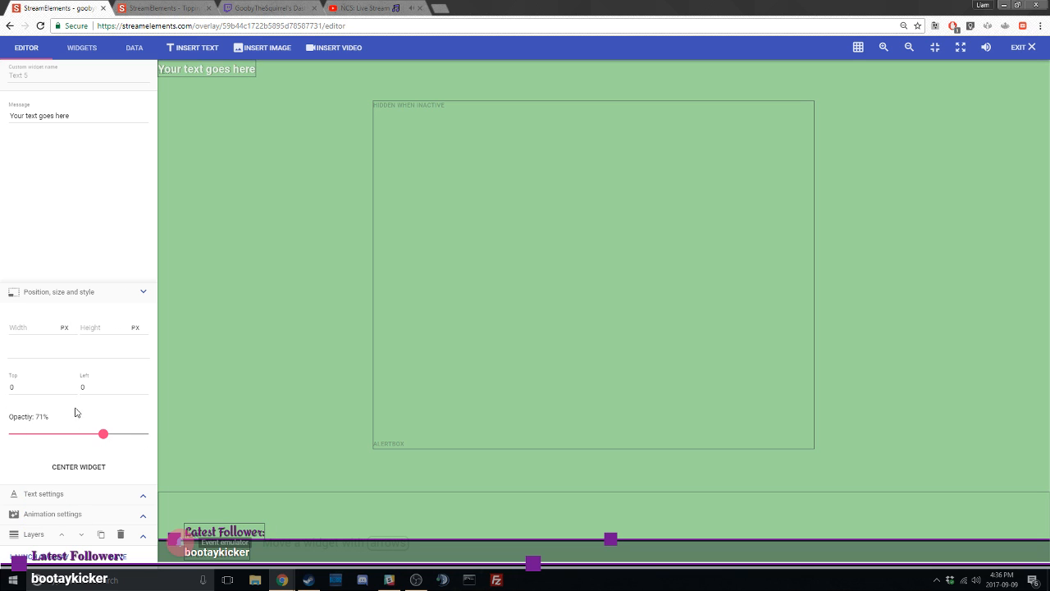
left_click_drag(102, 434, 186, 438)
Step: Position the new text element at 540 px from the top and 0 px from the left of the overlay
left_click(36, 328)
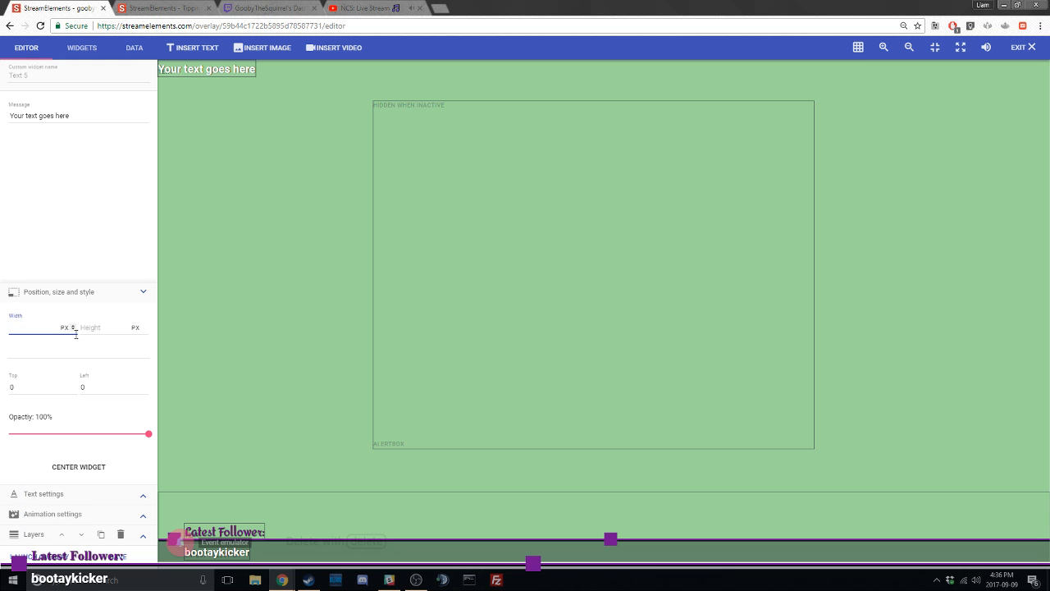
left_click(38, 391)
key("Tab")
key("shift+Tab")
type("54")
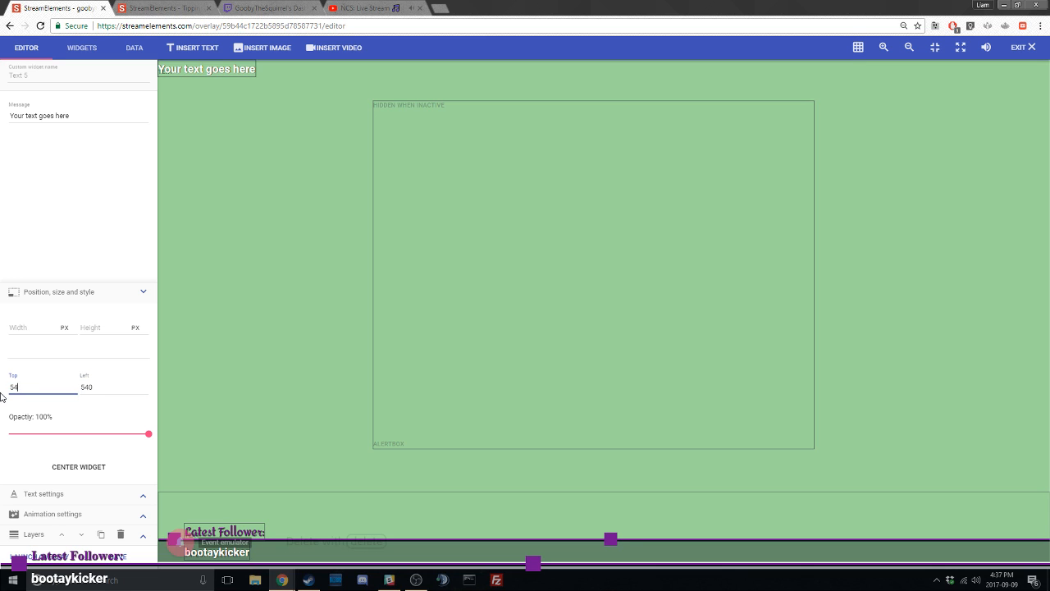
type("0")
key("Tab")
key("BackSpace")
Step: Resize the text element to about 211 × 58 px and move it inside the alert box area, about 436 px from top and 578 px from left
left_click(212, 71)
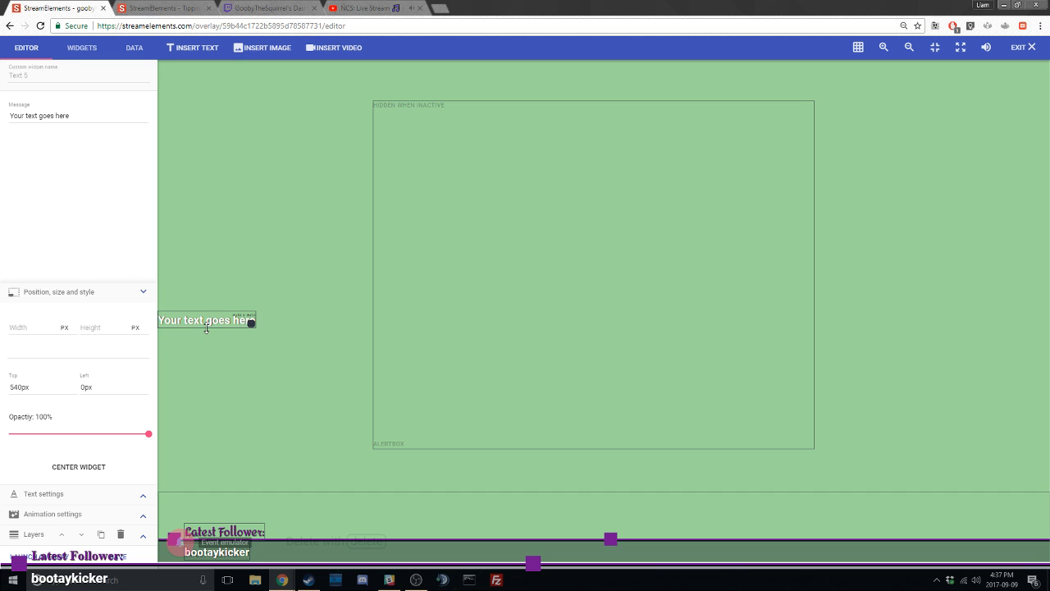
left_click_drag(206, 328, 321, 277)
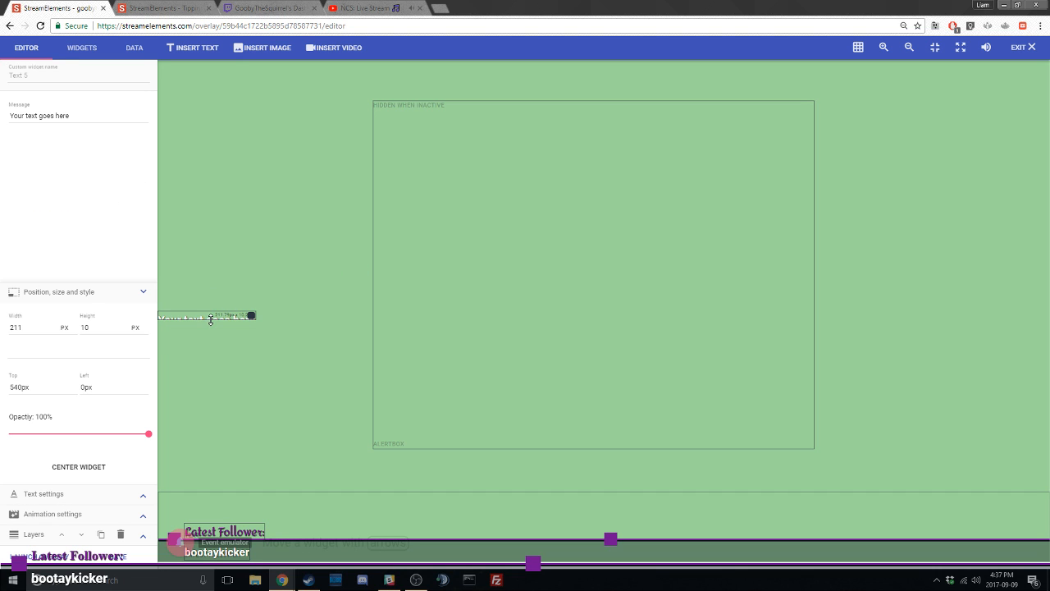
left_click_drag(210, 318, 479, 272)
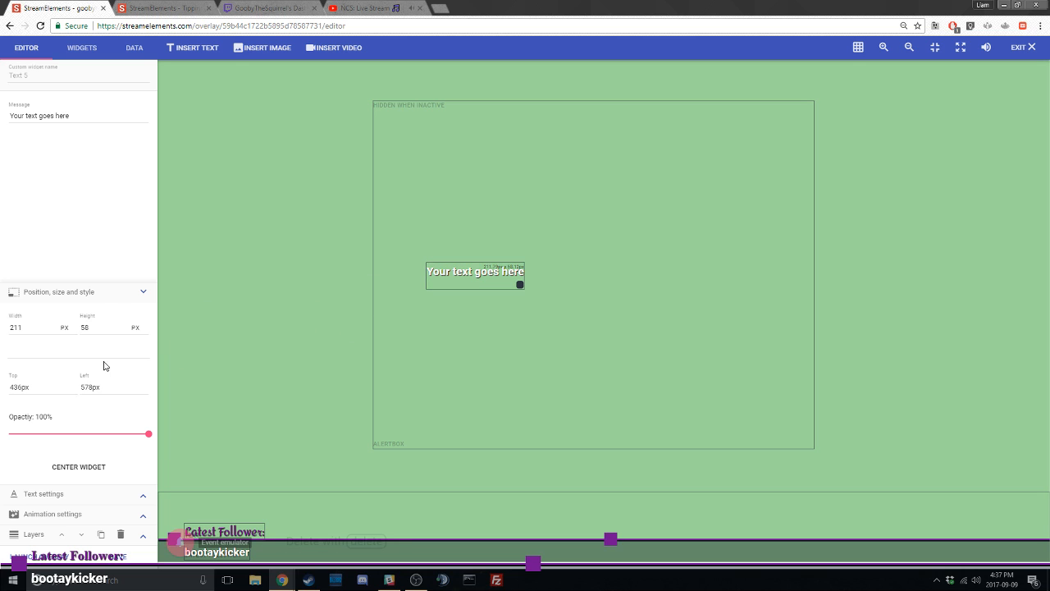
Step: Give the text element a top text margin of 10
left_click(144, 293)
left_click(141, 495)
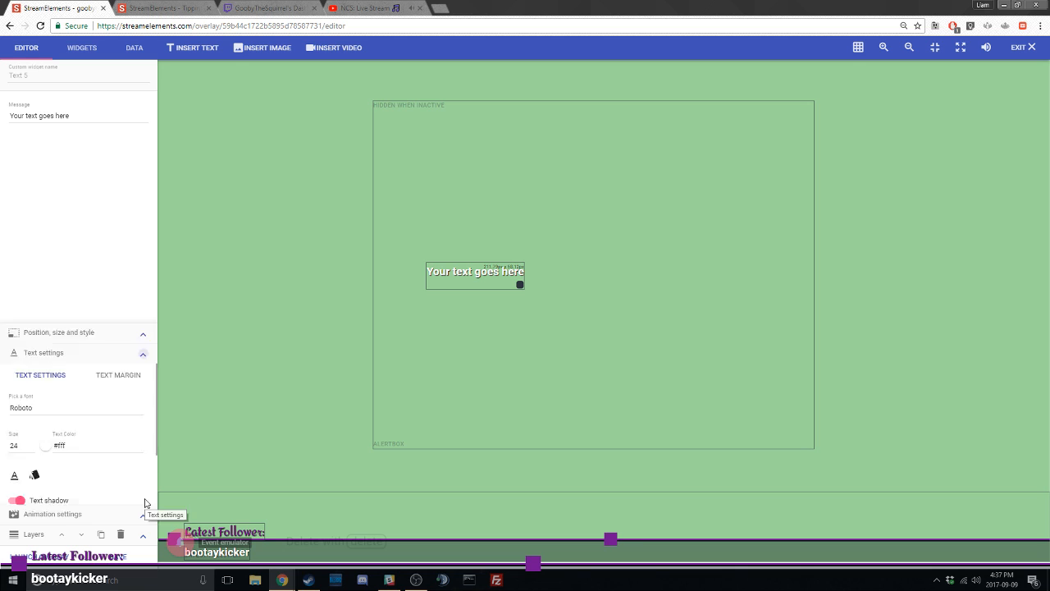
left_click(115, 299)
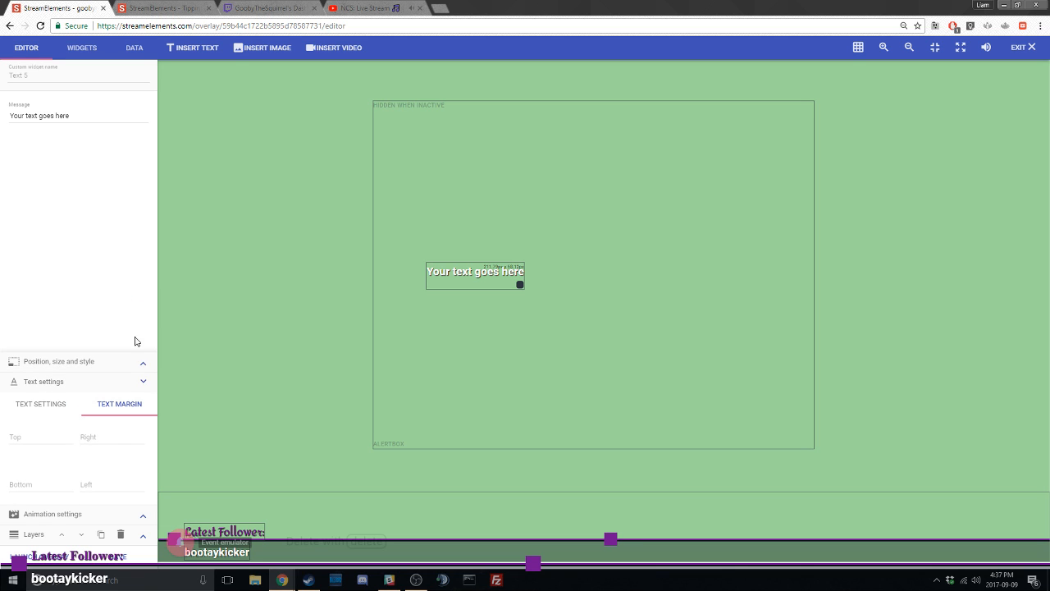
left_click(41, 437)
type("10")
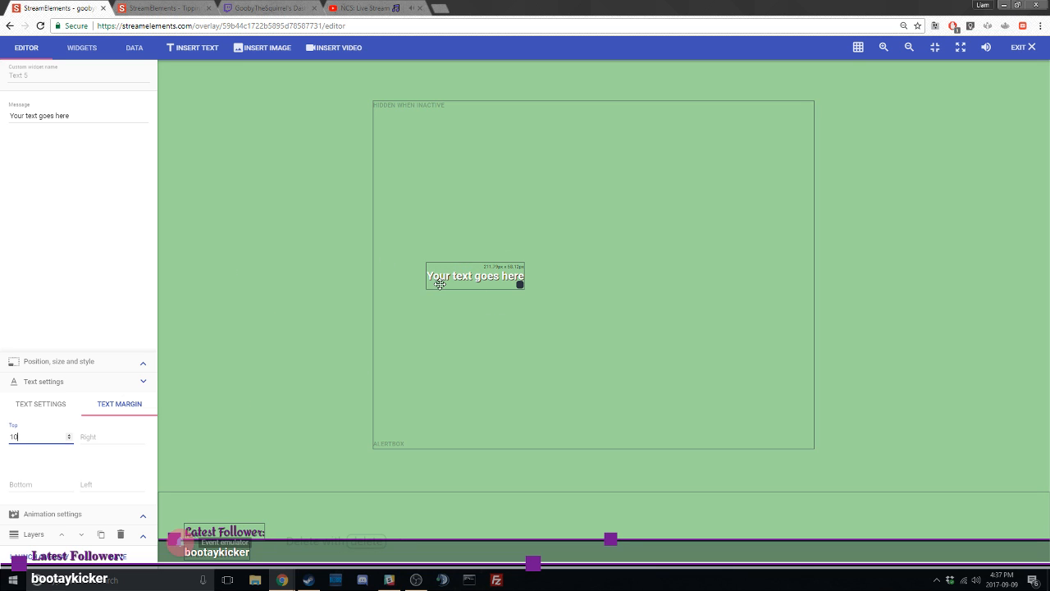
Step: Examine the fonts and scrolling directions available in the text element's text settings
left_click(37, 407)
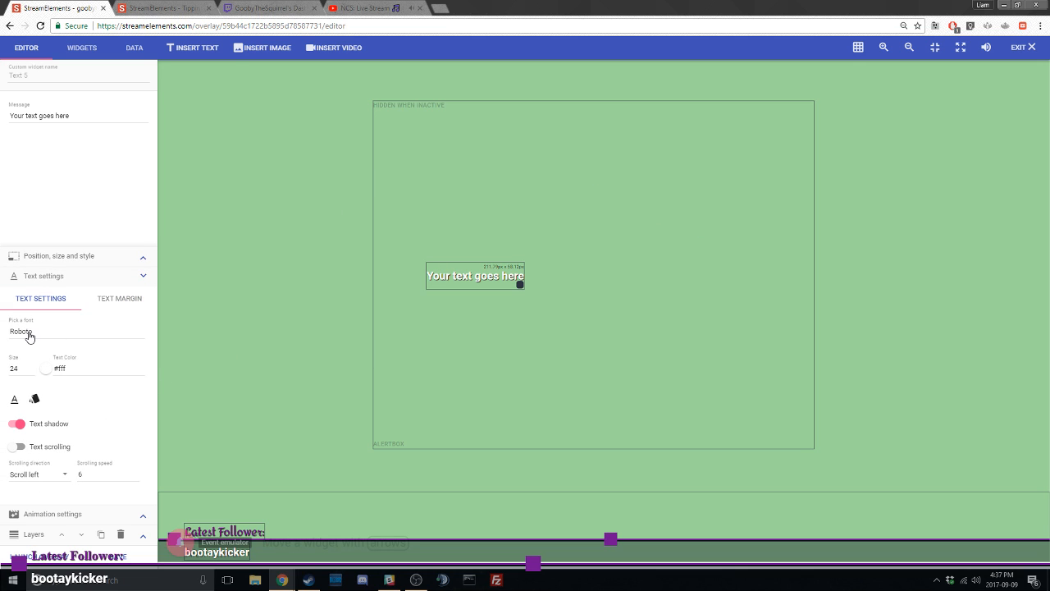
left_click(29, 332)
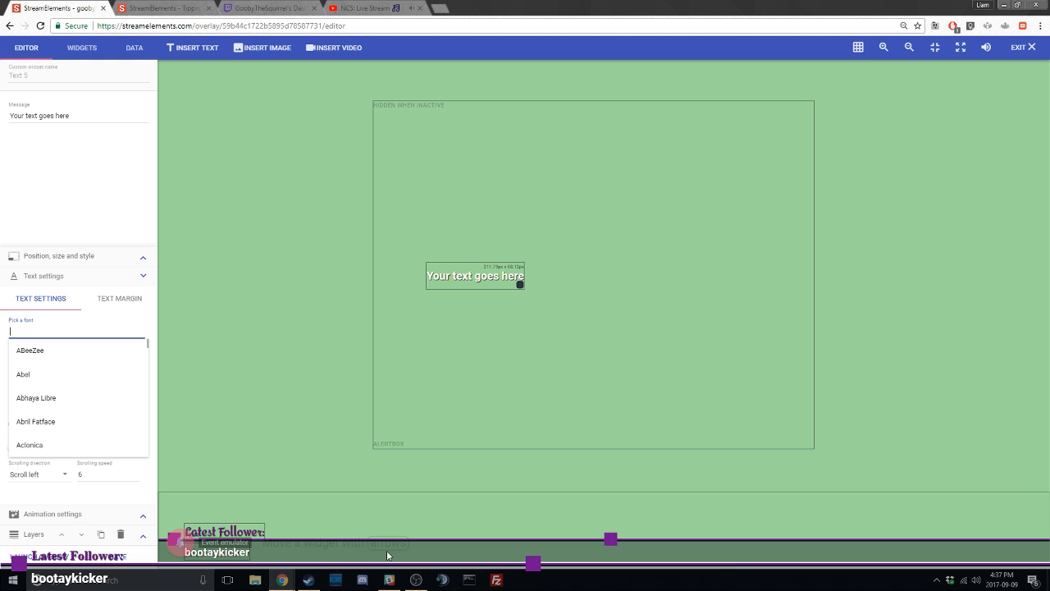
scroll(75, 439, "down", 20)
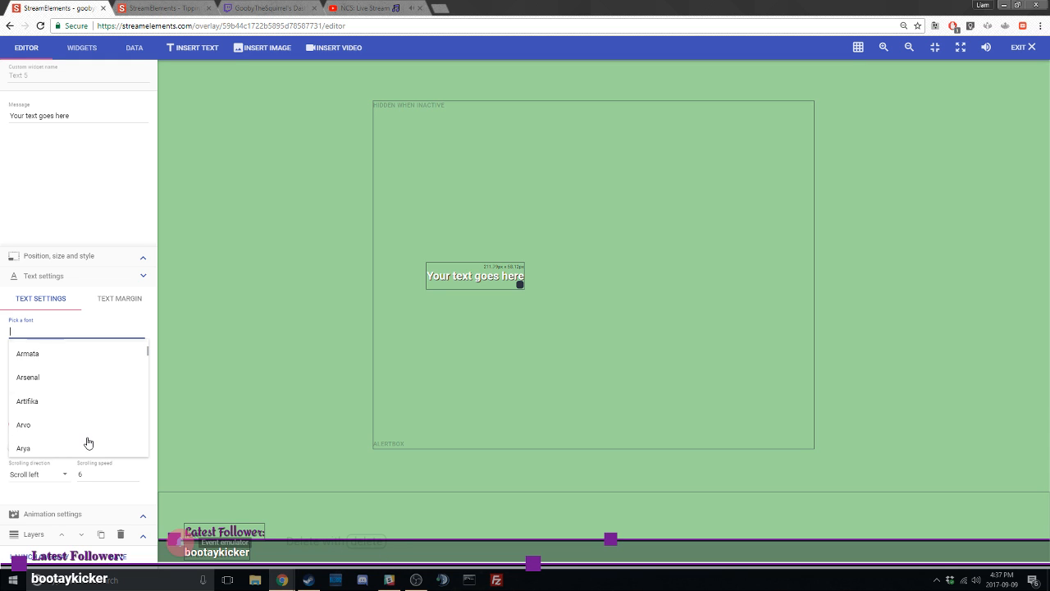
scroll(90, 446, "down", 3)
scroll(90, 447, "down", 3)
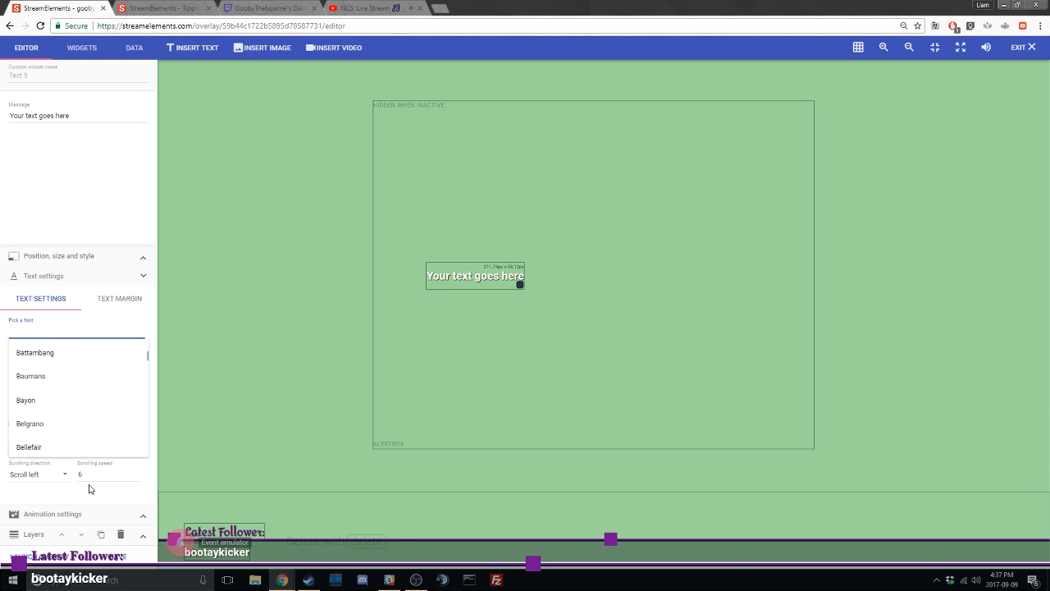
left_click(103, 500)
left_click(64, 475)
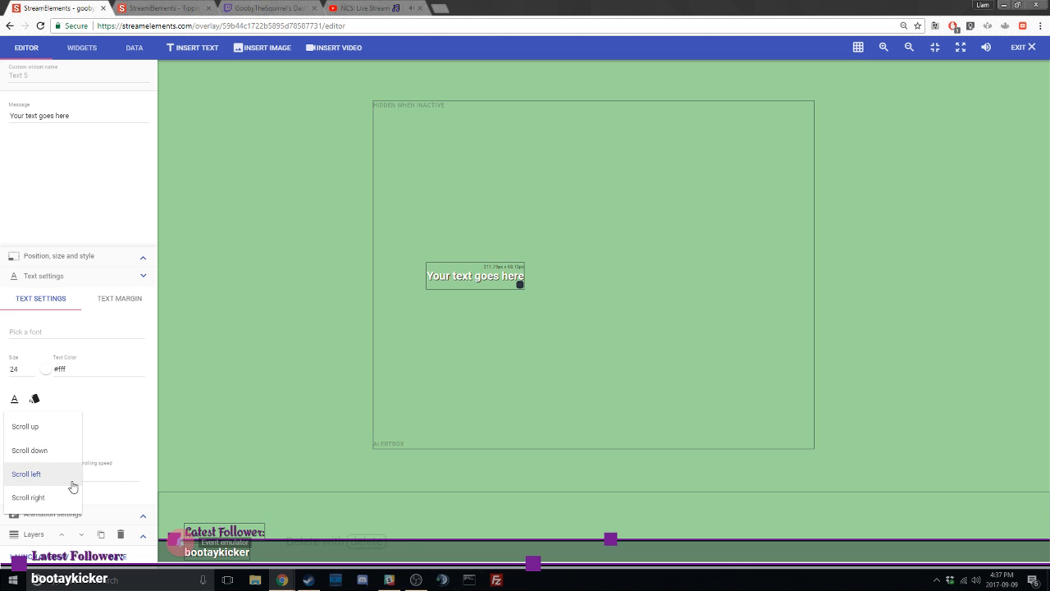
left_click(115, 506)
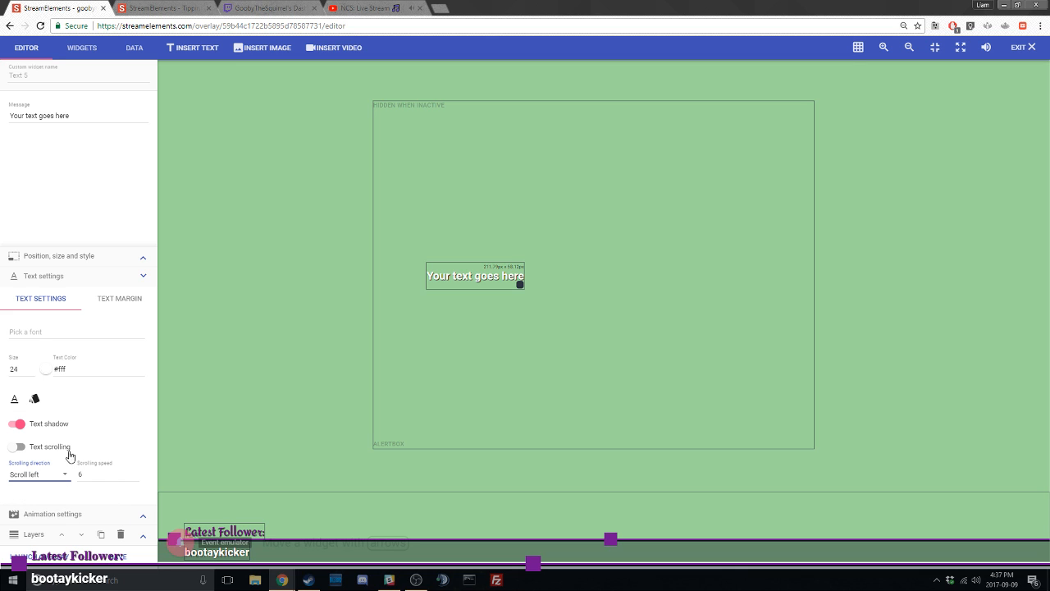